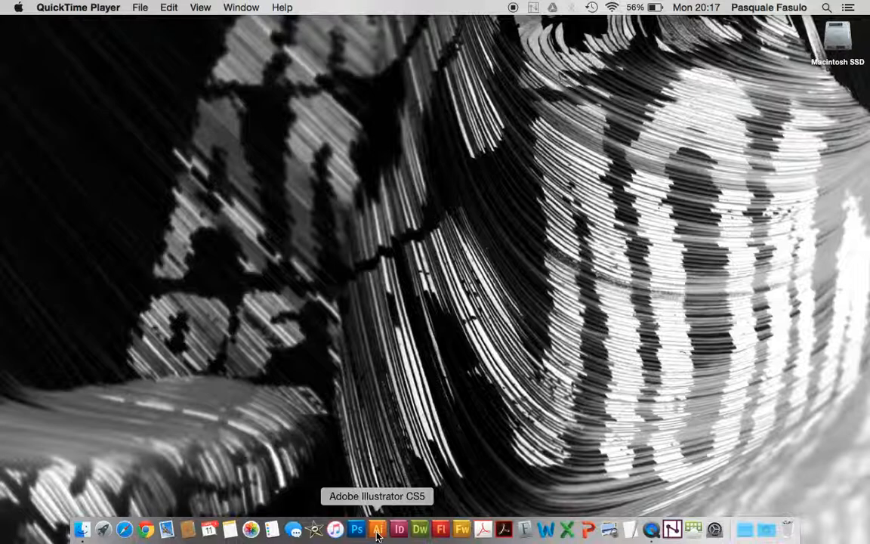
# Start Adobe Illustrator CS5 and open the settings for a new document
pyautogui.click(378, 531)
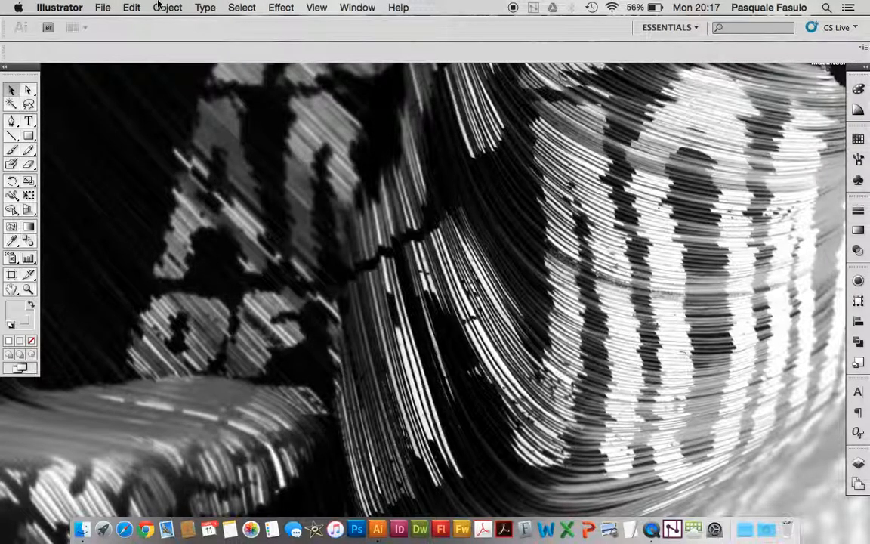
pyautogui.click(102, 7)
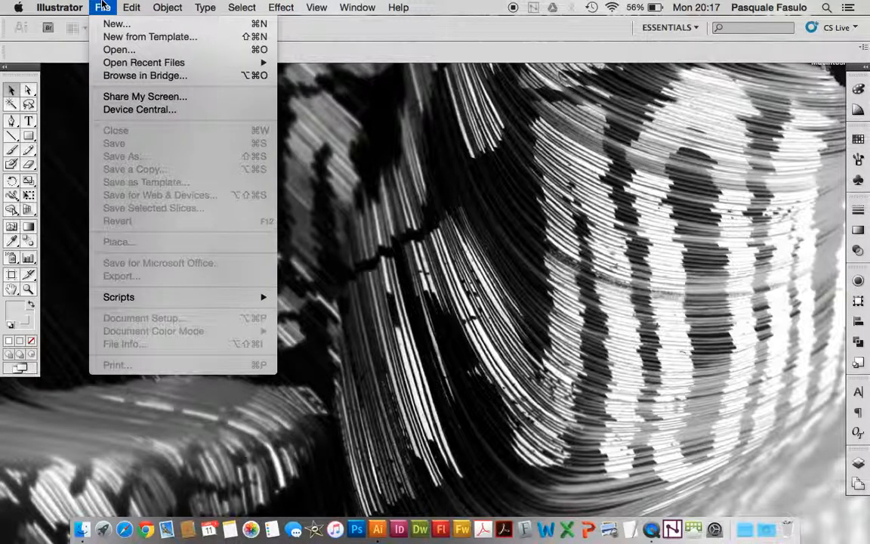
pyautogui.click(109, 24)
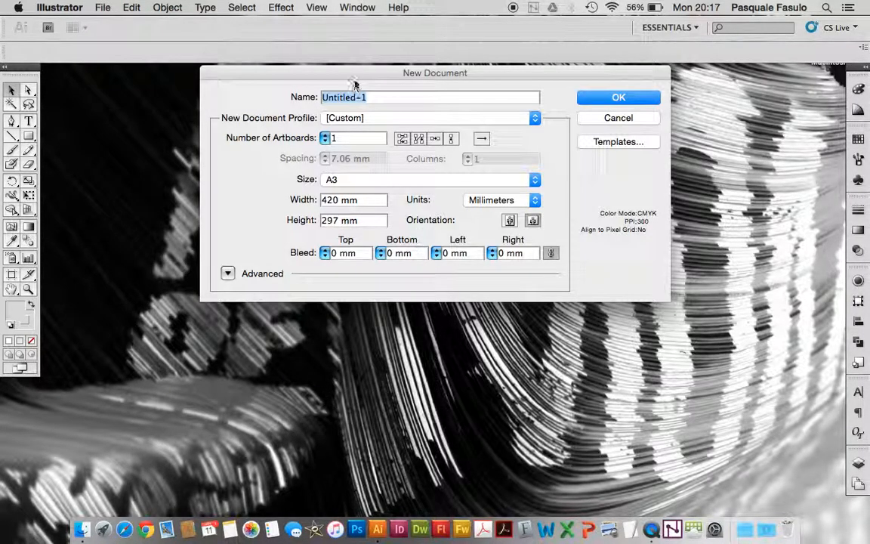
pyautogui.click(375, 182)
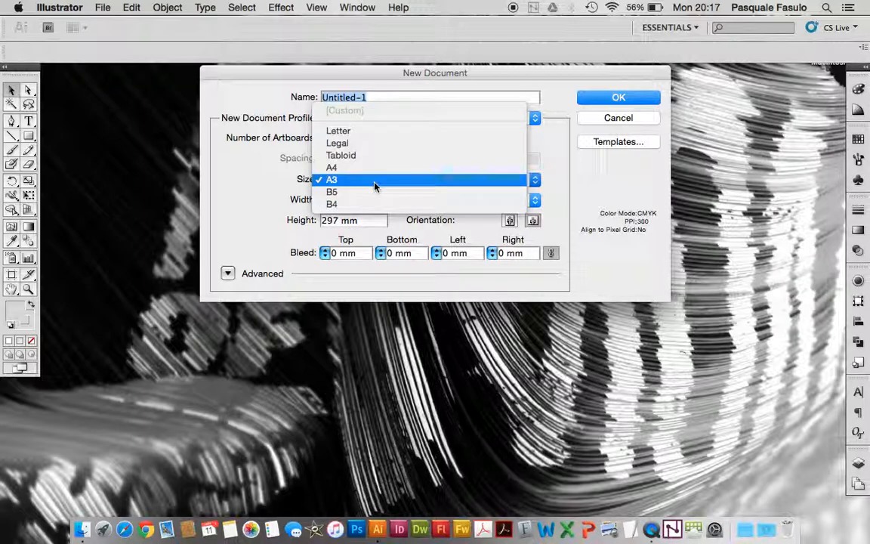
pyautogui.click(259, 161)
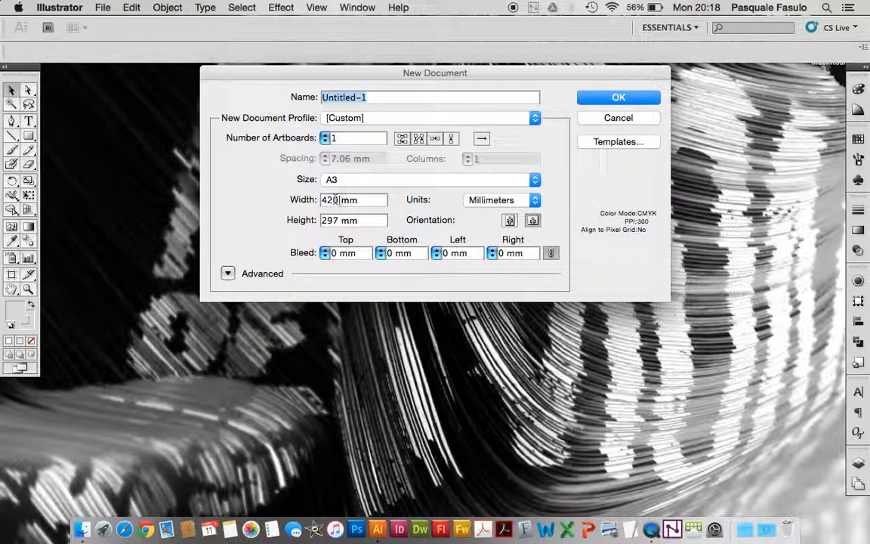
# Set the new document's width and height to 500 pt each and create it
pyautogui.moveTo(340, 200); pyautogui.dragTo(302, 199)
pyautogui.moveTo(367, 200); pyautogui.dragTo(281, 201)
pyautogui.write('50')
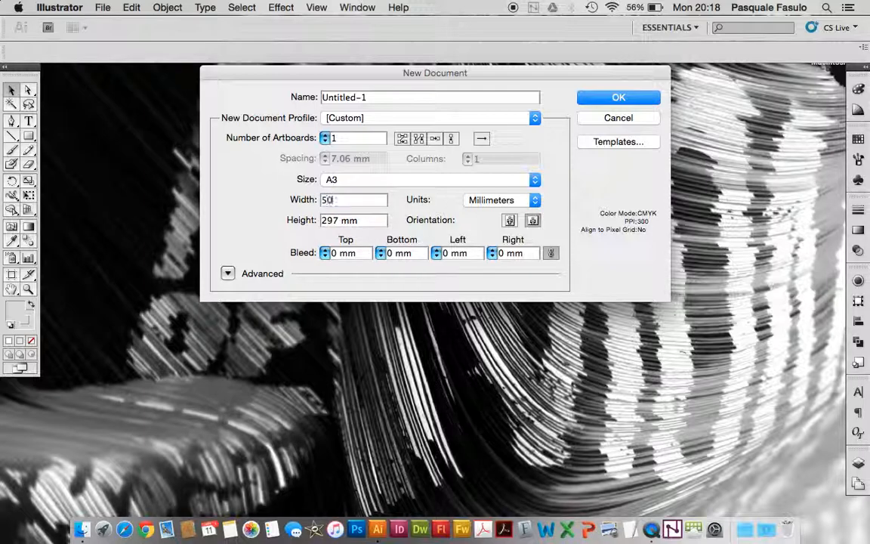
pyautogui.write('0pt')
pyautogui.press('Tab')
pyautogui.write('500pt')
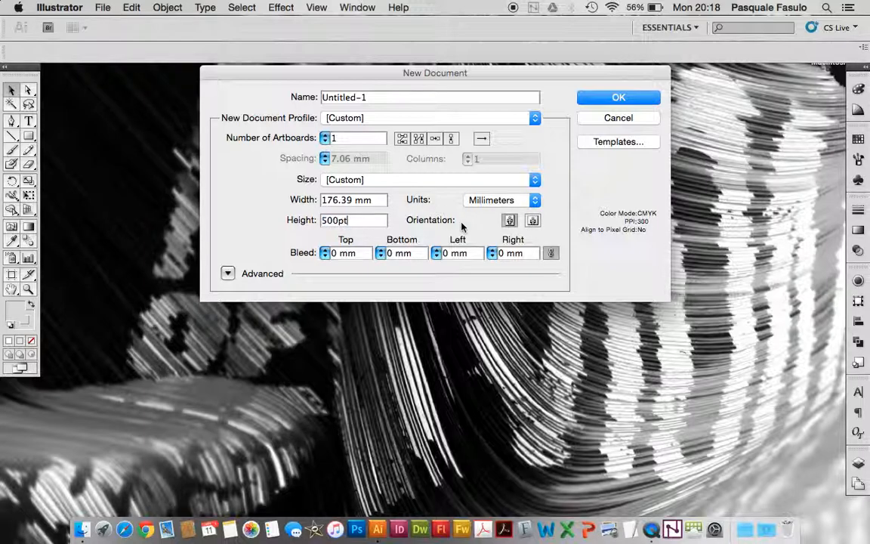
pyautogui.click(499, 199)
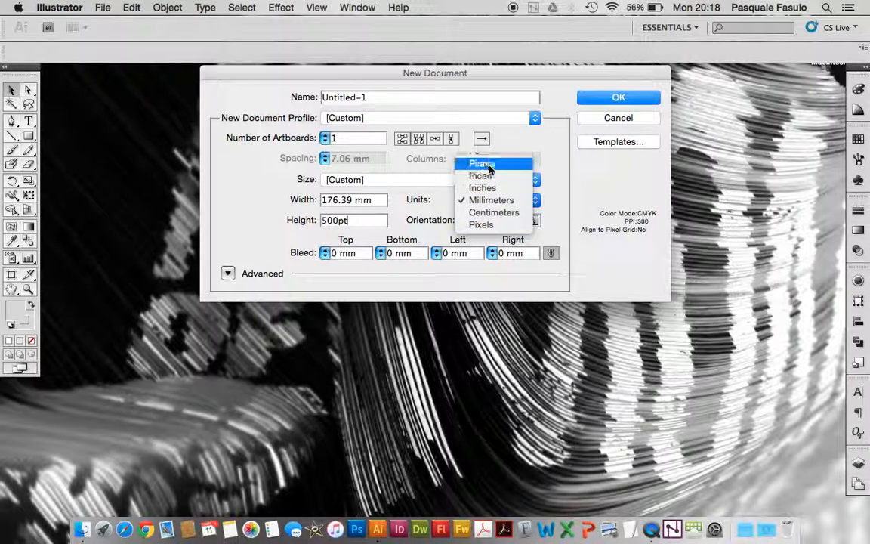
pyautogui.click(412, 214)
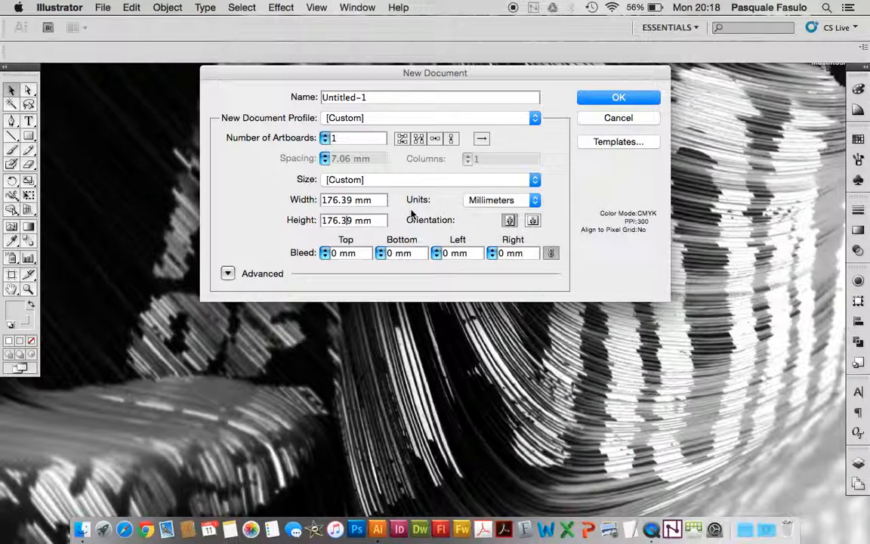
pyautogui.click(617, 99)
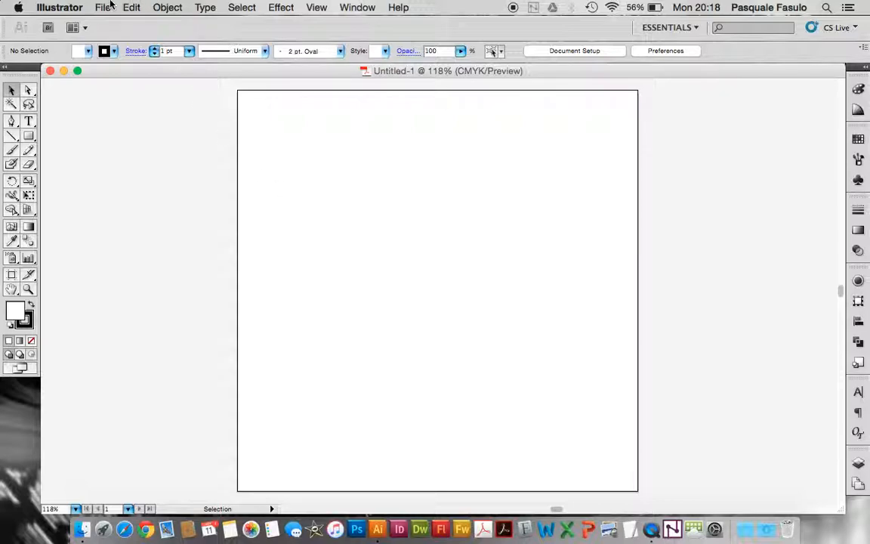
# Show the rulers around the empty artboard
pyautogui.click(316, 7)
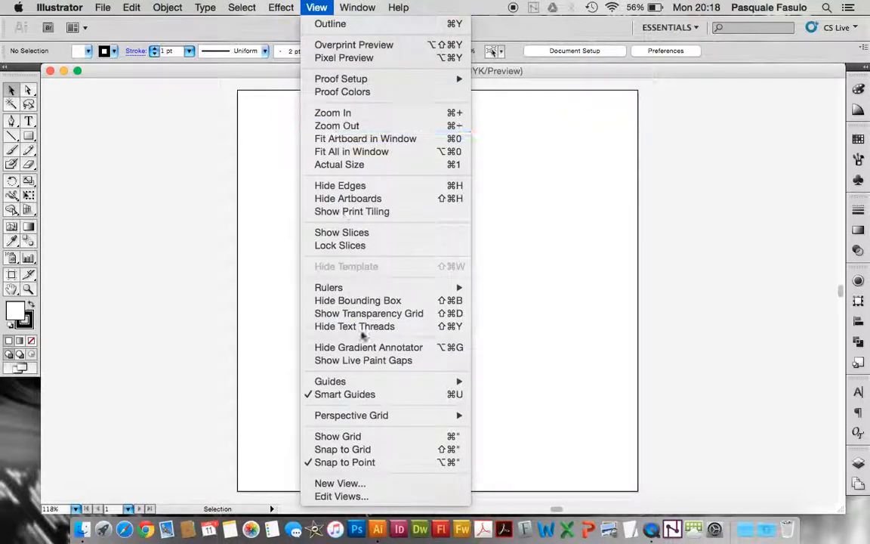
pyautogui.moveTo(329, 287)
pyautogui.click(495, 288)
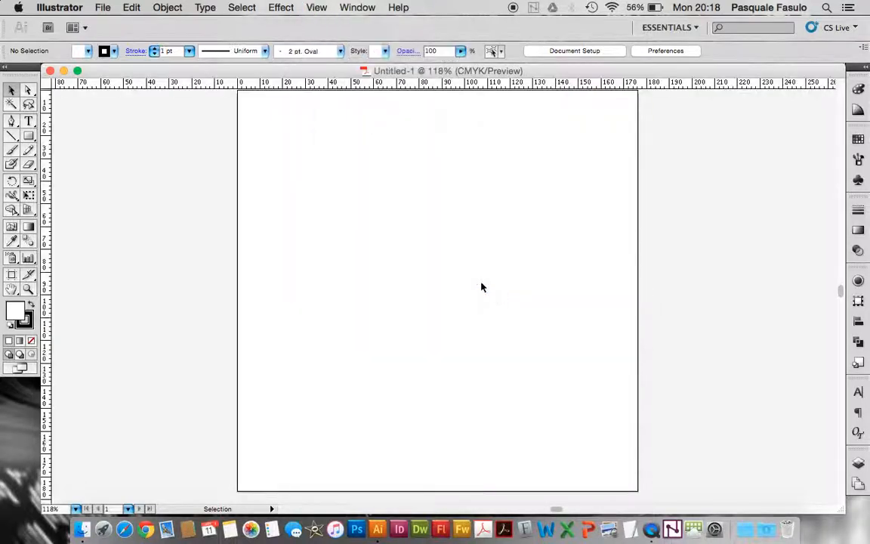
# Change the general measurement unit in the preferences to Points
pyautogui.click(60, 8)
pyautogui.moveTo(64, 47)
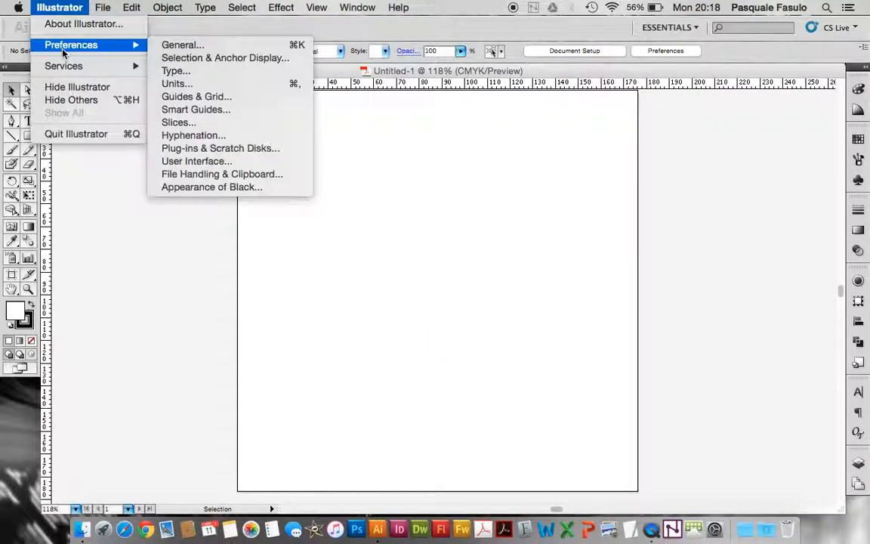
pyautogui.click(177, 84)
pyautogui.click(403, 158)
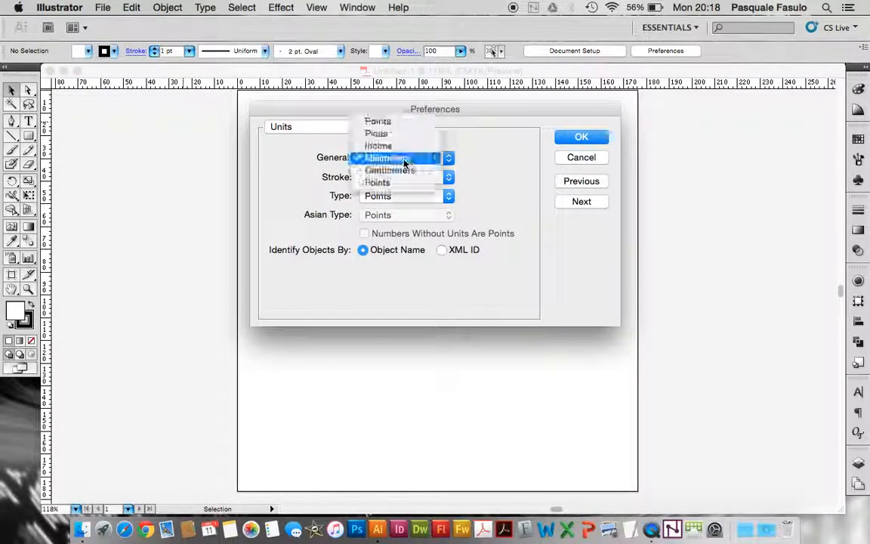
pyautogui.click(376, 121)
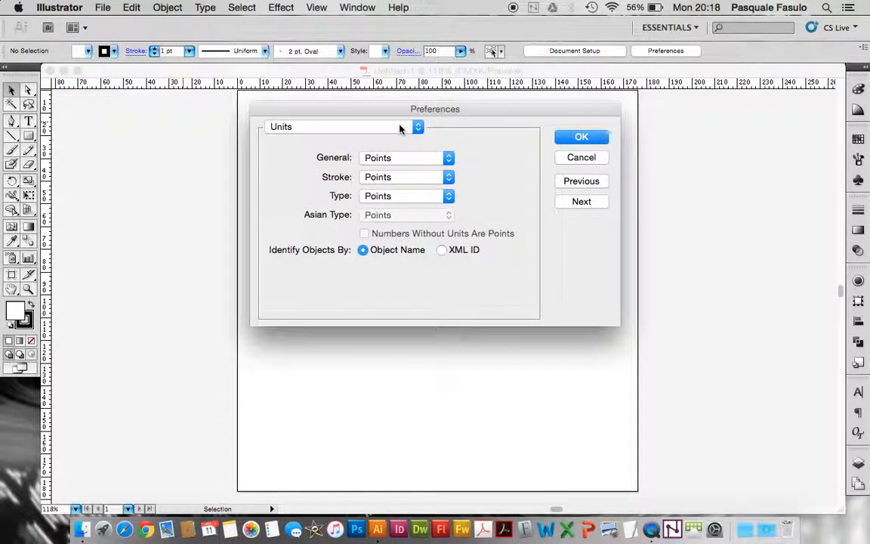
pyautogui.click(581, 138)
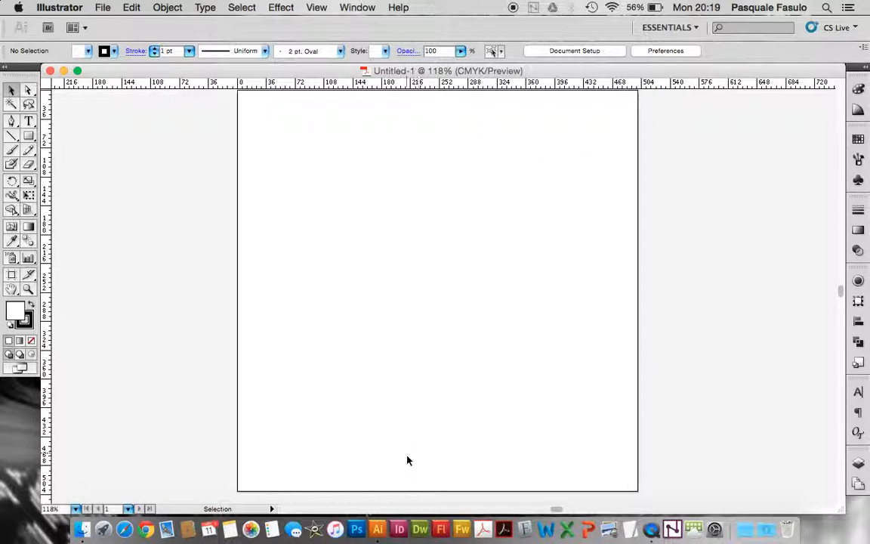
# Unlock the guides so that they can be selected and edited
pyautogui.press('super+1')
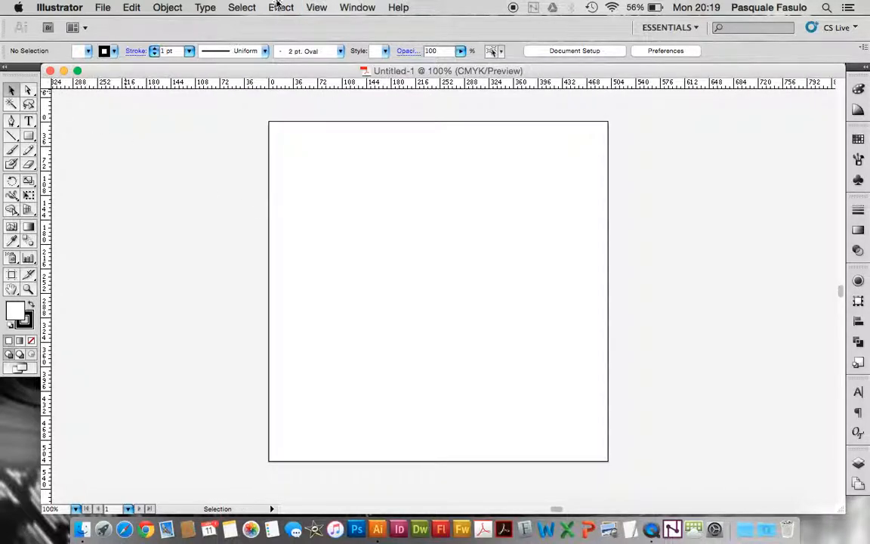
pyautogui.click(316, 7)
pyautogui.moveTo(387, 382)
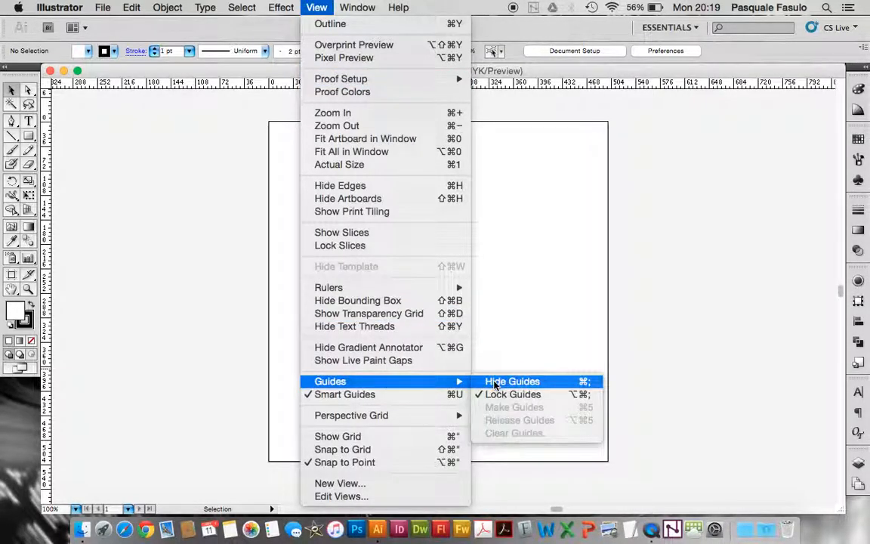
pyautogui.click(527, 395)
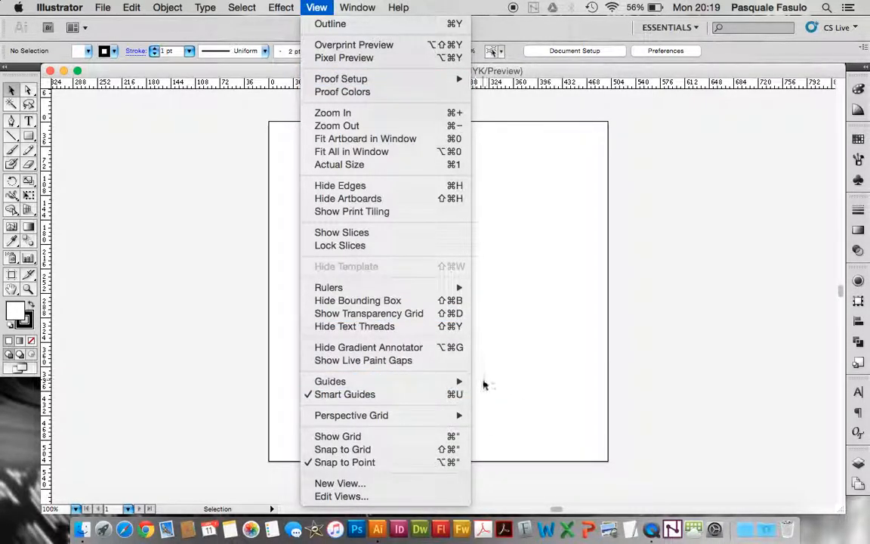
pyautogui.moveTo(447, 382)
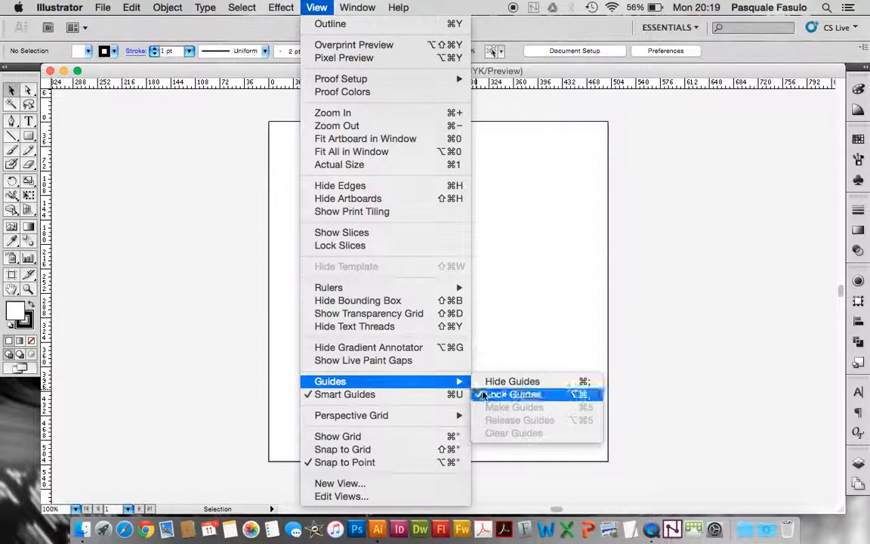
pyautogui.click(484, 394)
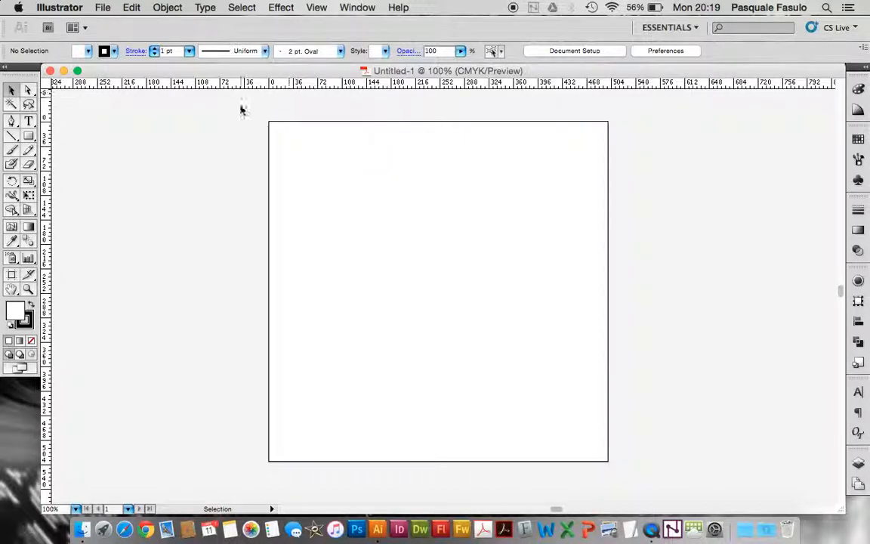
# Add a horizontal guide across the lower part of the artboard and set its Y position to 350 pt
pyautogui.moveTo(286, 87); pyautogui.dragTo(380, 370)
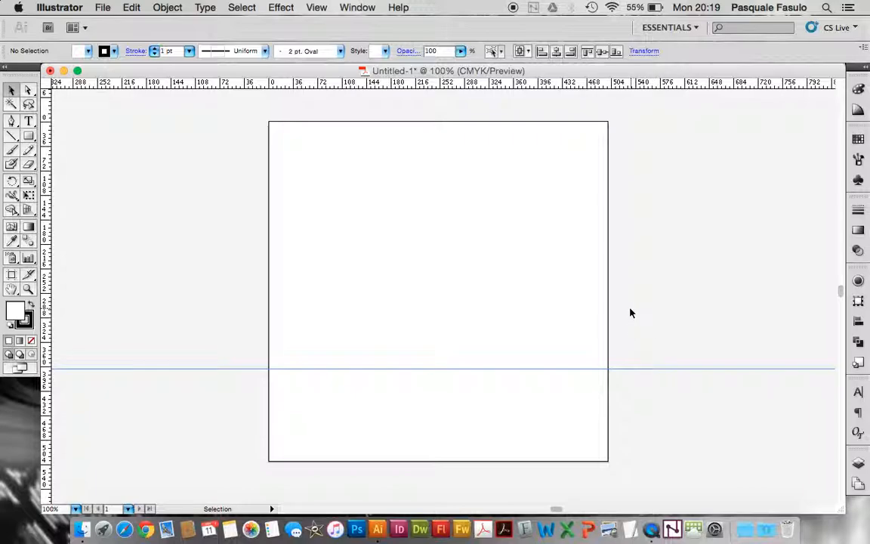
pyautogui.moveTo(632, 337); pyautogui.dragTo(677, 406)
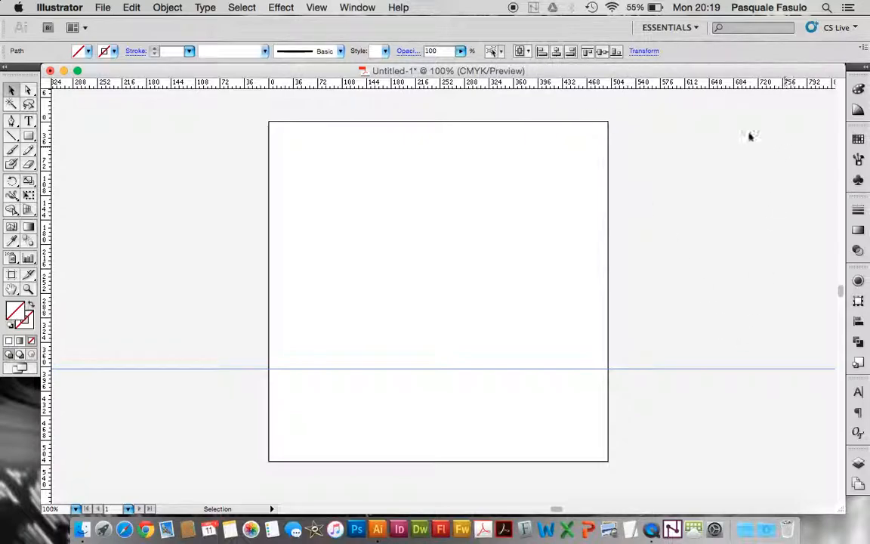
pyautogui.click(644, 51)
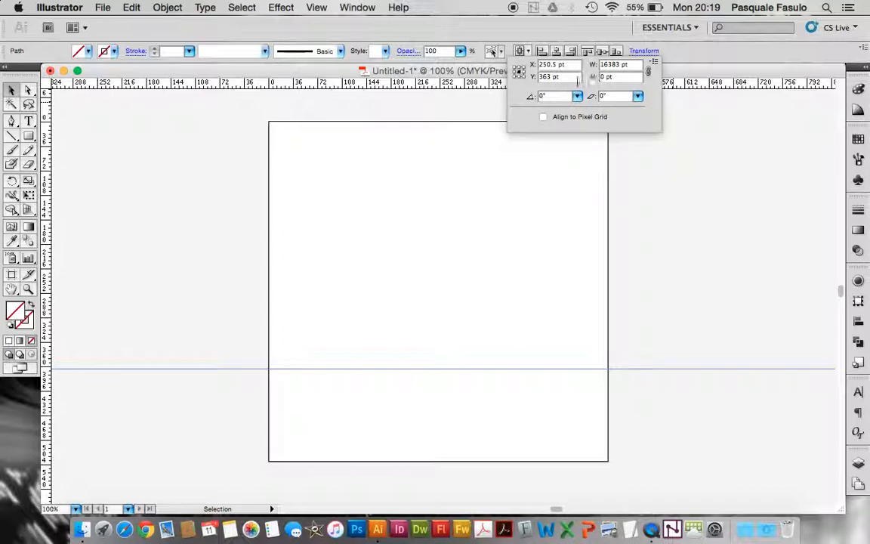
pyautogui.click(553, 77)
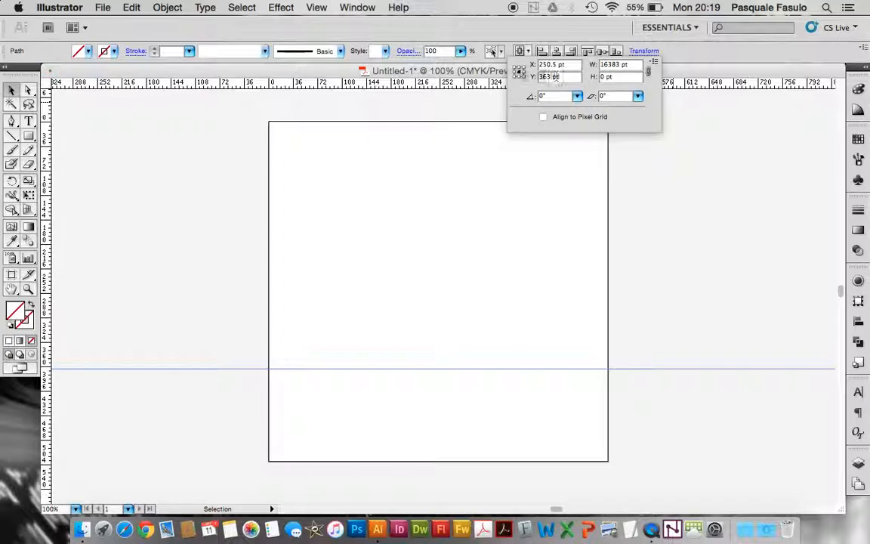
pyautogui.write('35')
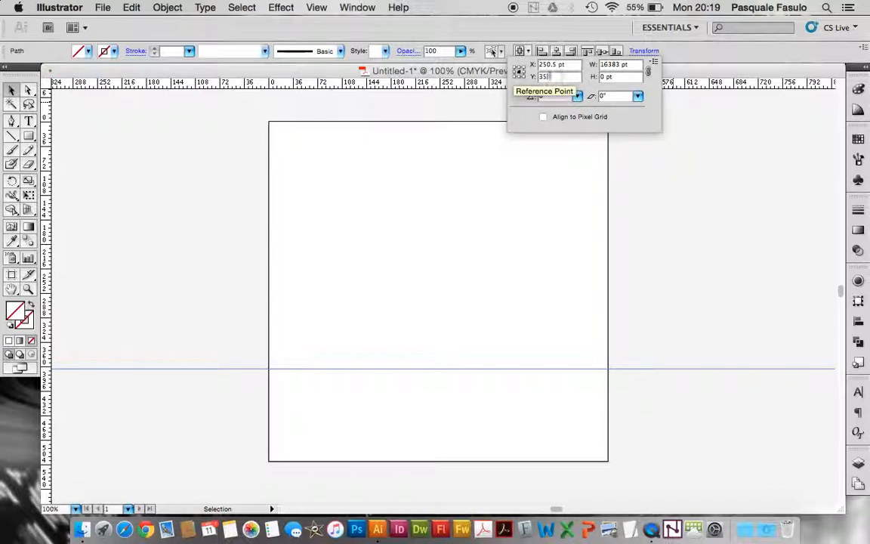
pyautogui.write('0')
pyautogui.press('Return')
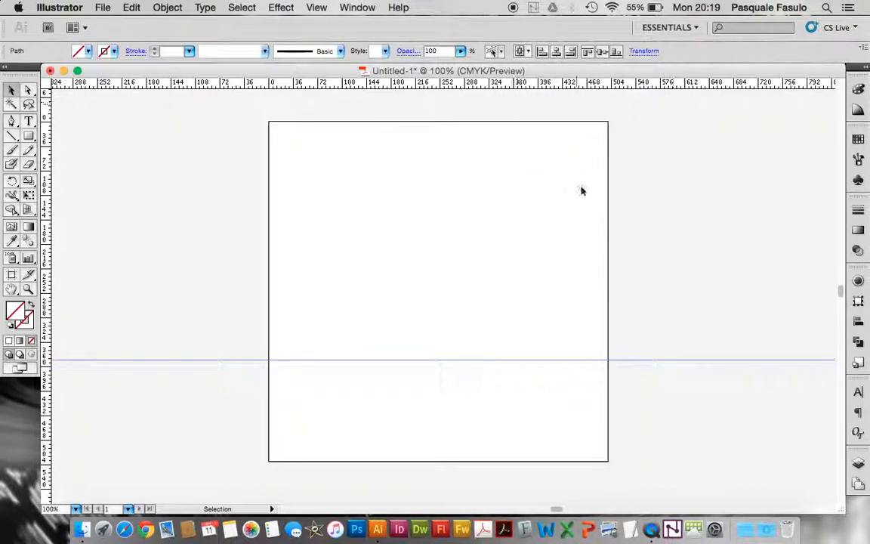
pyautogui.press('super+5')
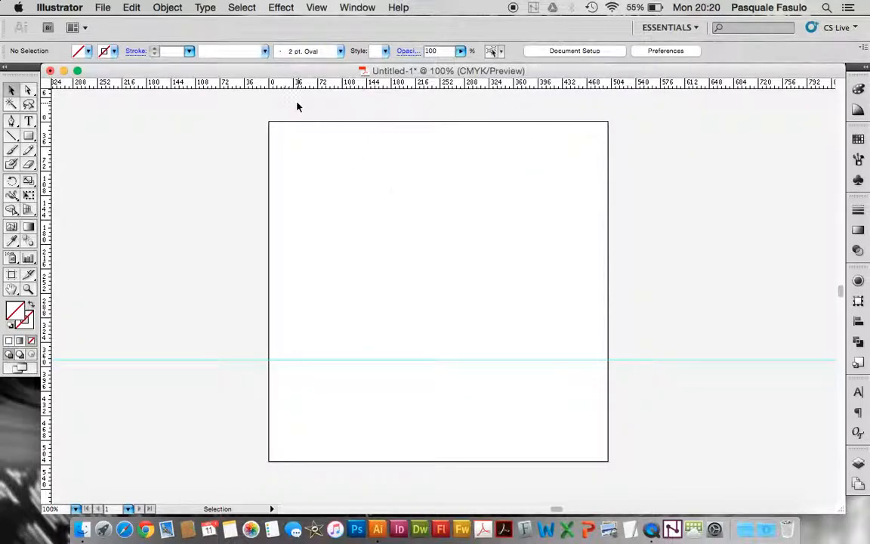
# Add a vertical guide along the artboard's left edge and horizontal guides along its bottom and top edges
pyautogui.moveTo(44, 111); pyautogui.dragTo(269, 189)
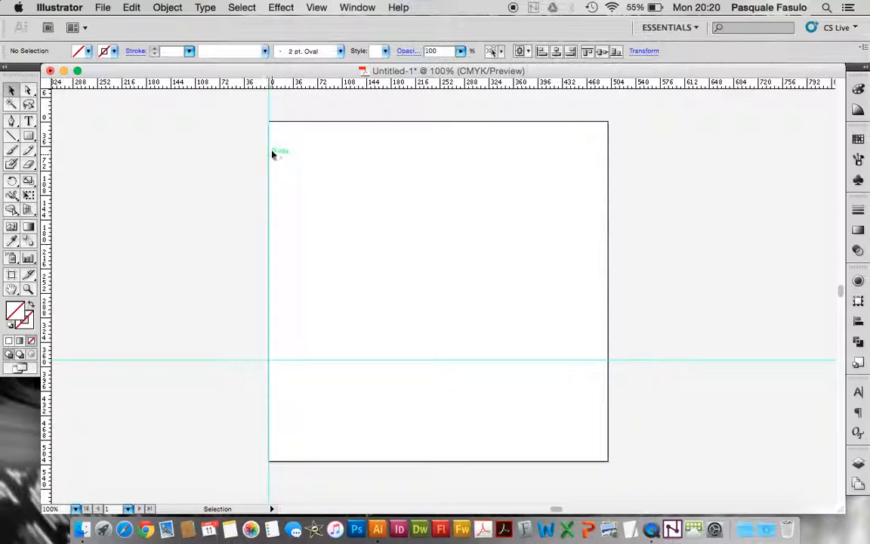
pyautogui.moveTo(287, 84); pyautogui.dragTo(385, 462)
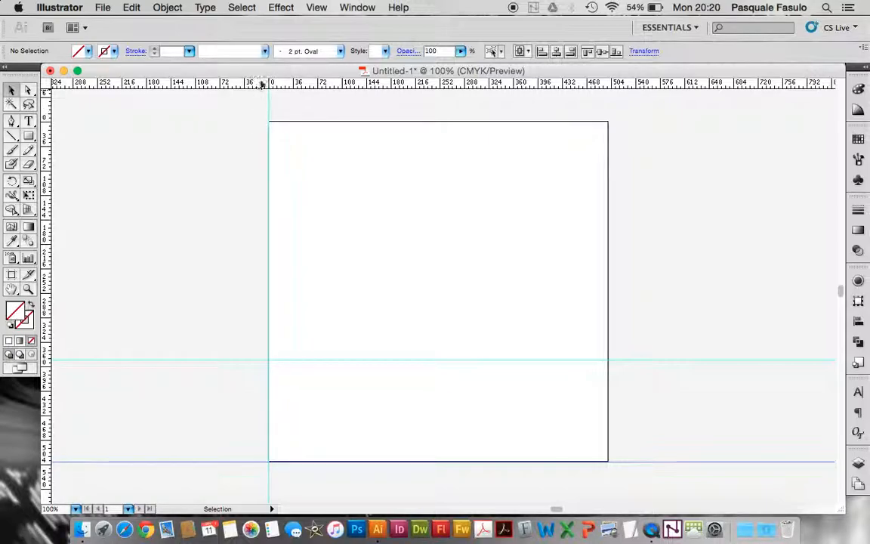
pyautogui.moveTo(261, 85); pyautogui.dragTo(274, 124)
pyautogui.scroll(5, 274, 122)
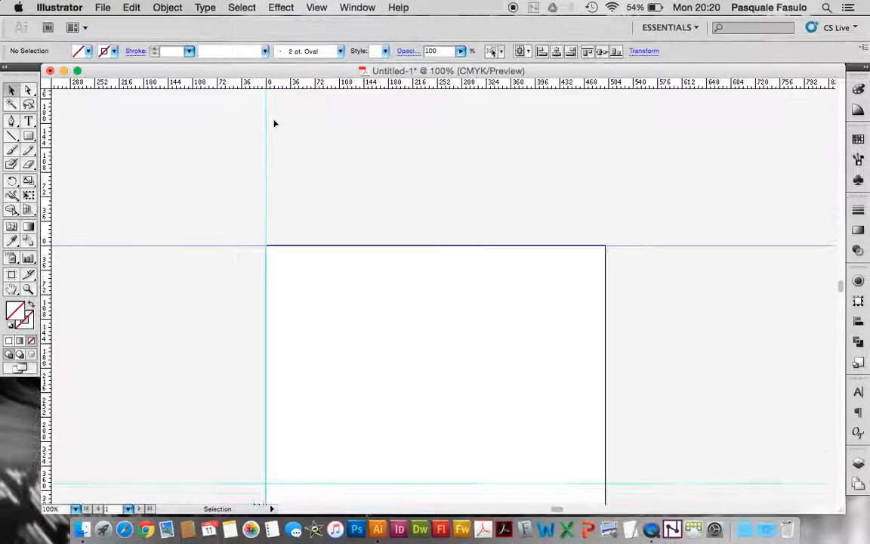
pyautogui.scroll(2, 276, 198)
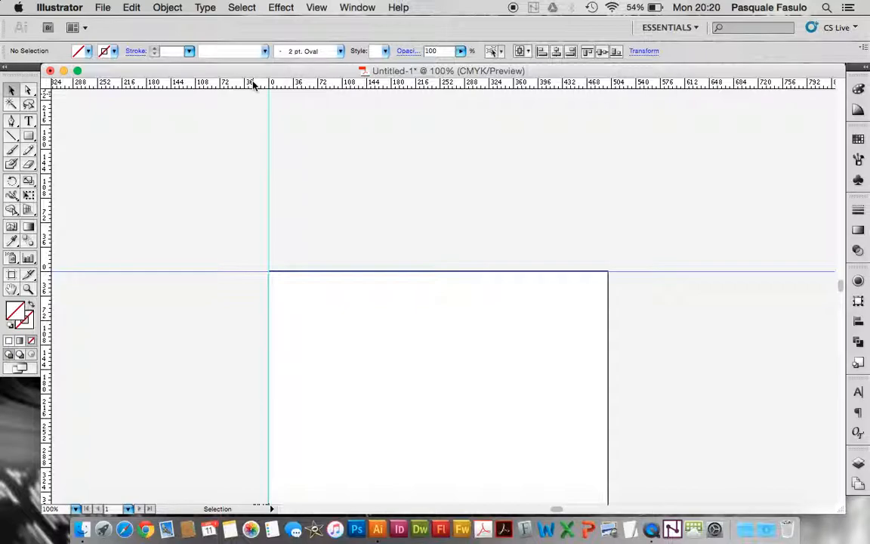
pyautogui.scroll(-5, 310, 229)
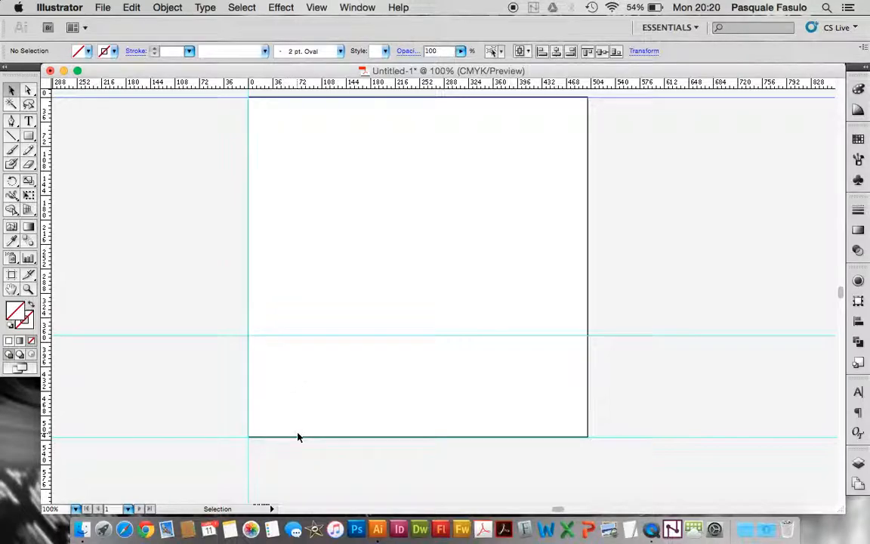
pyautogui.scroll(4, 298, 436)
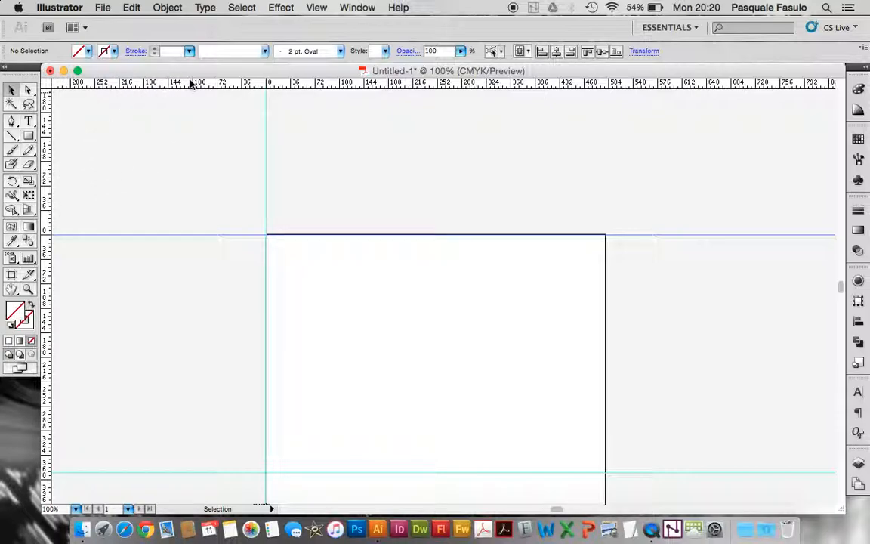
pyautogui.scroll(2, 341, 160)
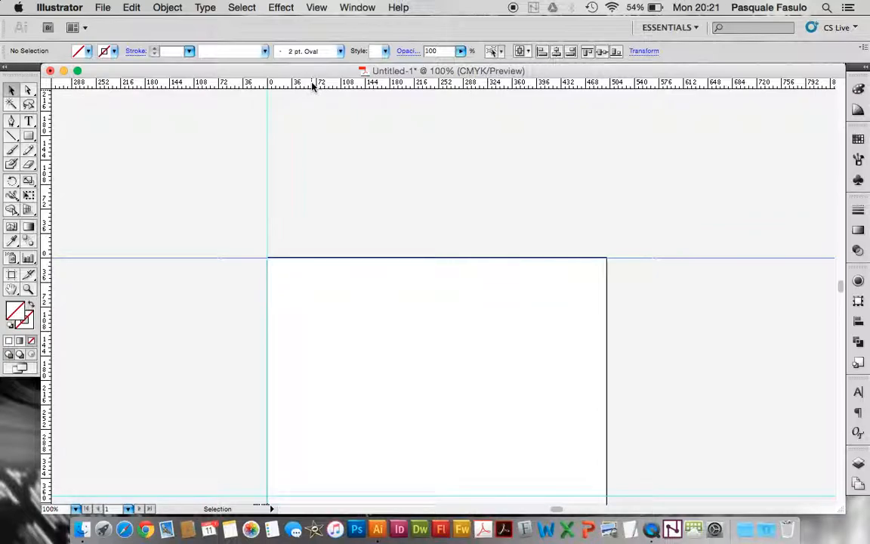
# Add a horizontal guide above the artboard and set its Y position to -150 pt
pyautogui.moveTo(311, 85); pyautogui.dragTo(311, 137)
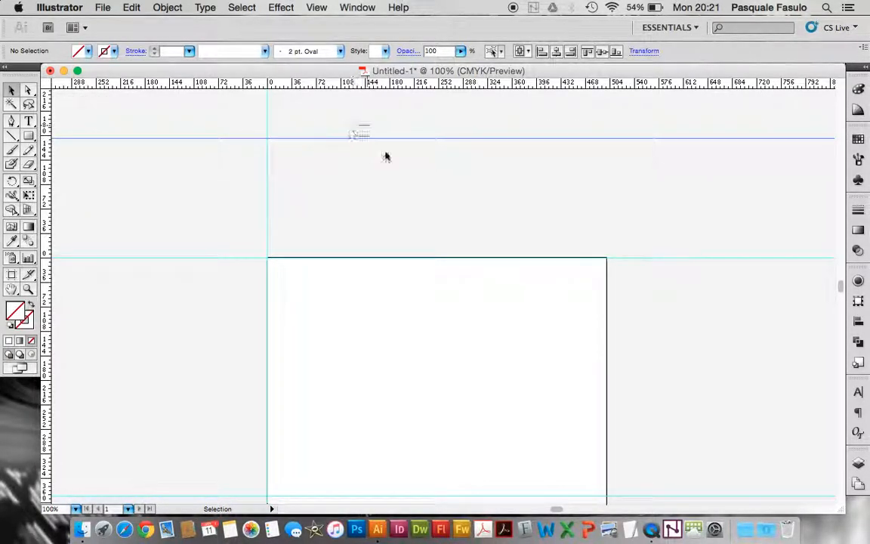
pyautogui.click(651, 53)
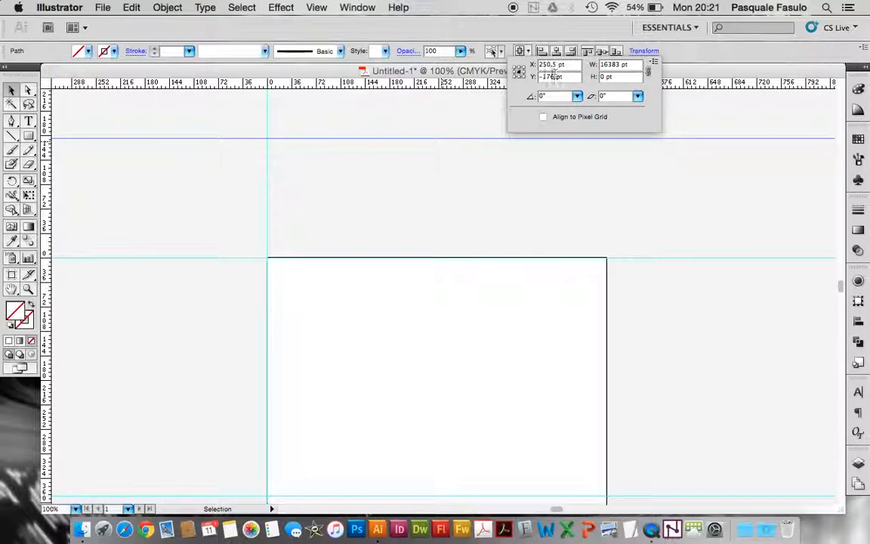
pyautogui.write('50')
pyautogui.press('Return')
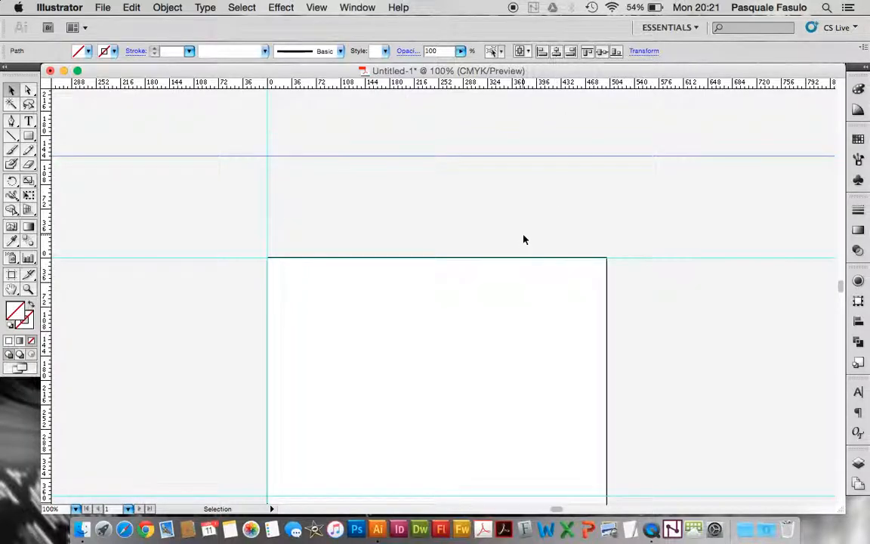
pyautogui.click(497, 248)
# Hide the artboards so that only the guides remain visible in the document
pyautogui.scroll(-5, 470, 277)
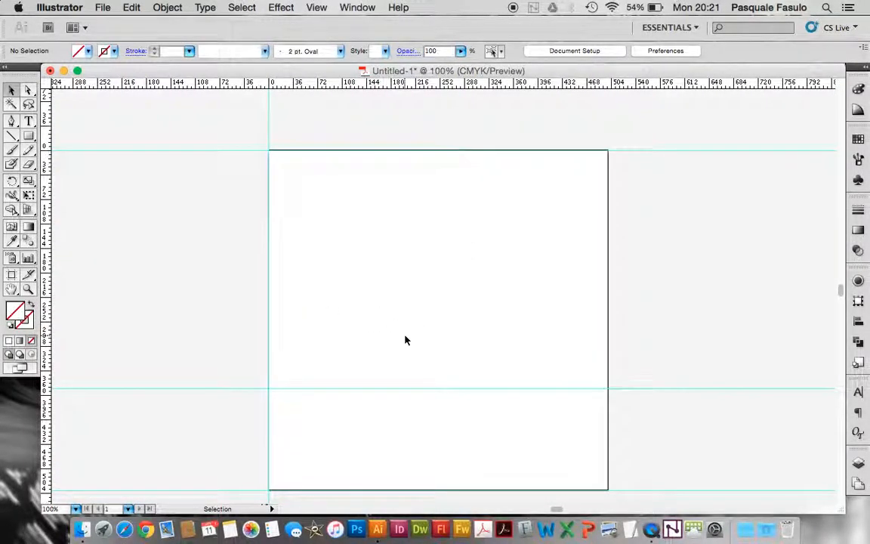
pyautogui.scroll(1, 405, 339)
pyautogui.click(356, 7)
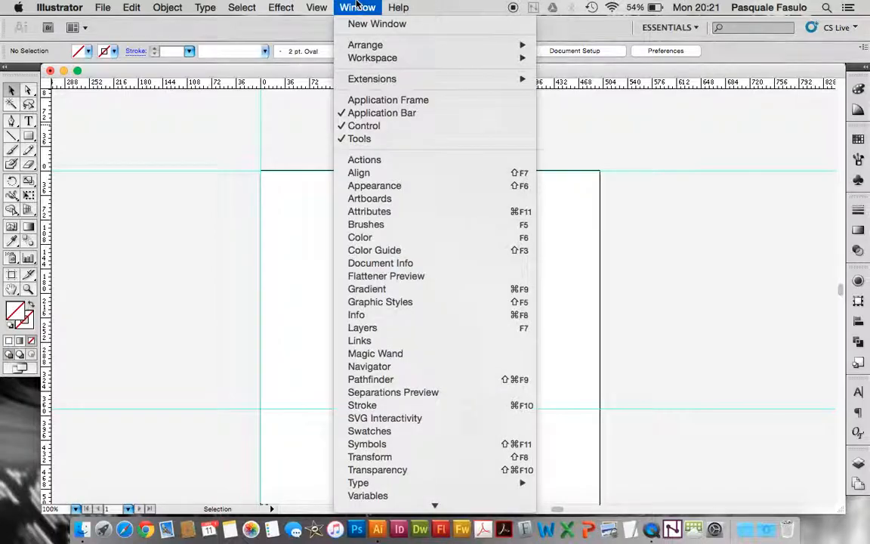
pyautogui.moveTo(316, 8)
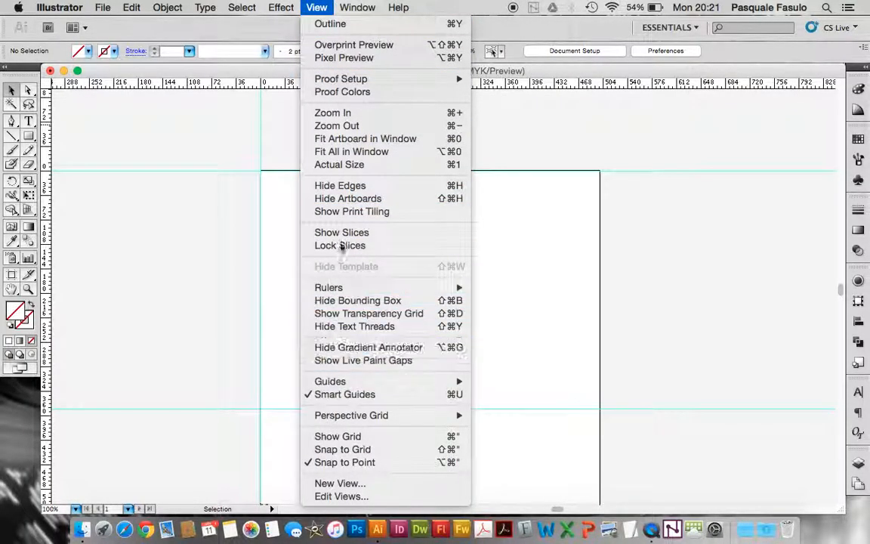
pyautogui.click(350, 198)
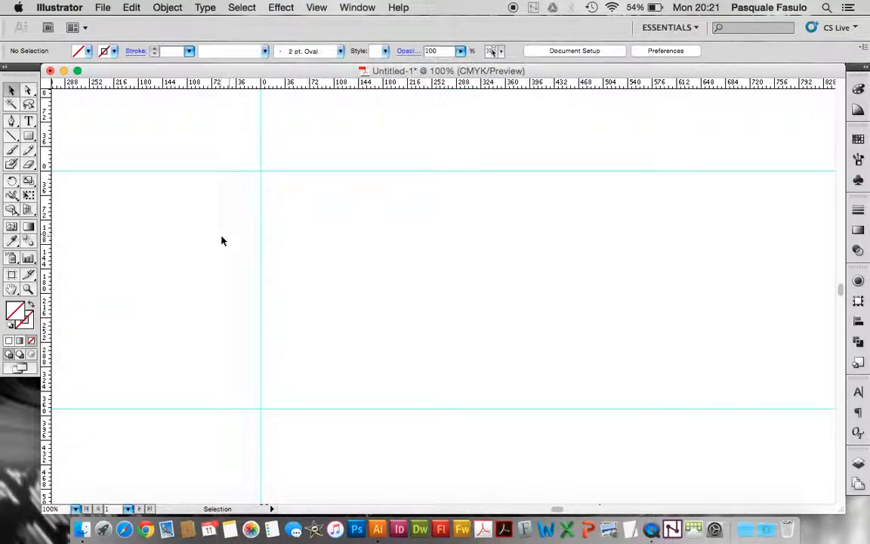
# Examine the layout of the guides, selecting the horizontal ones one after another
pyautogui.press('super+minus')
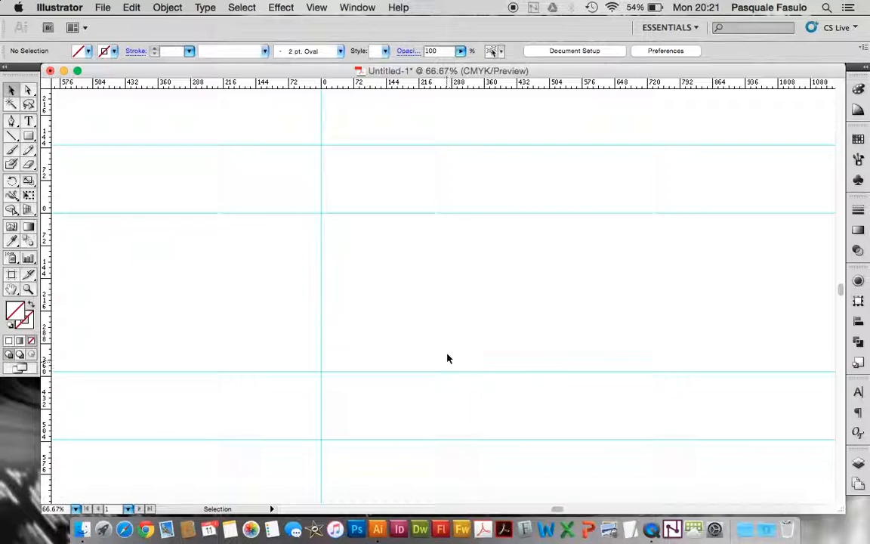
pyautogui.click(462, 371)
pyautogui.click(399, 214)
pyautogui.click(413, 439)
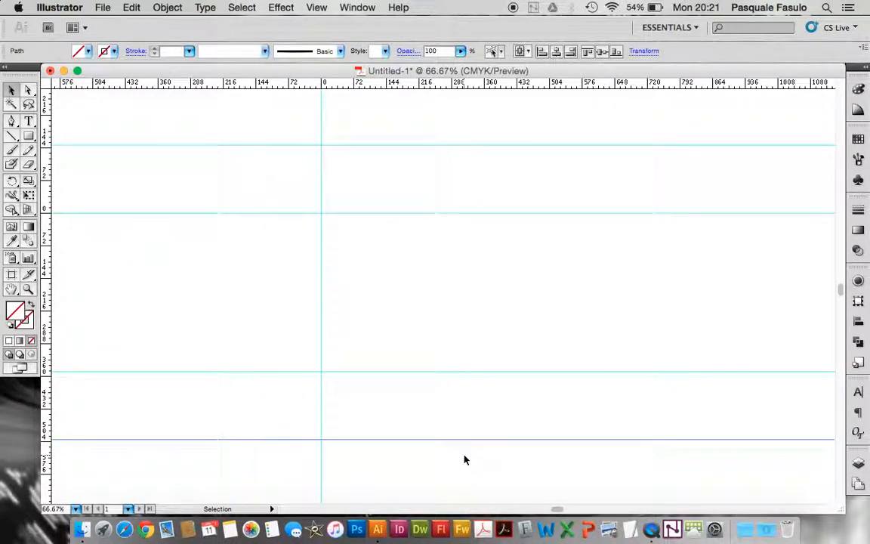
pyautogui.click(440, 145)
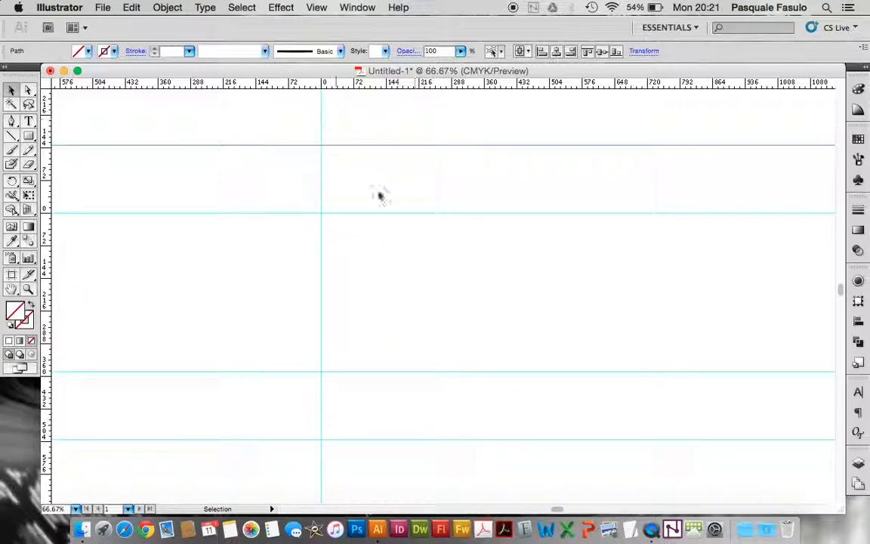
pyautogui.hscroll(1, 507, 258)
pyautogui.hscroll(2, 507, 262)
pyautogui.scroll(-1, 507, 262)
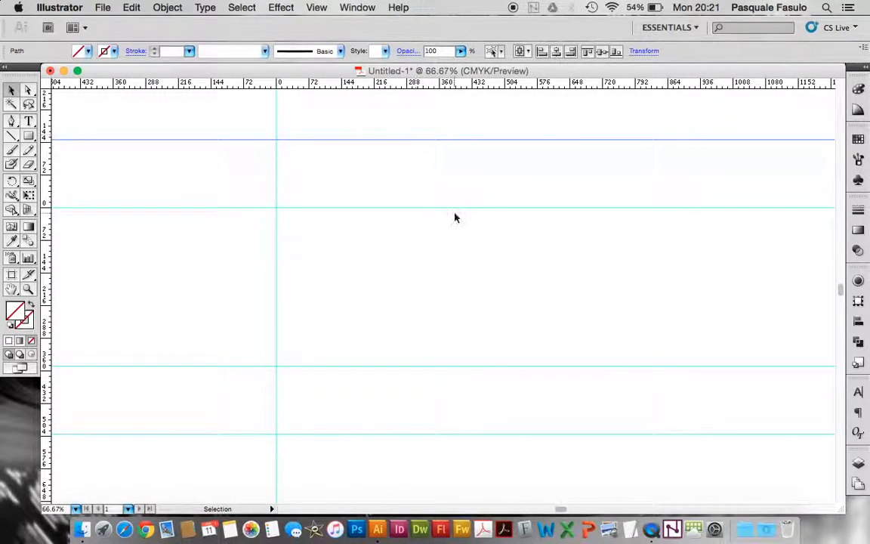
pyautogui.scroll(-2, 454, 215)
pyautogui.hscroll(1, 455, 216)
pyautogui.scroll(4, 461, 226)
pyautogui.hscroll(2, 461, 227)
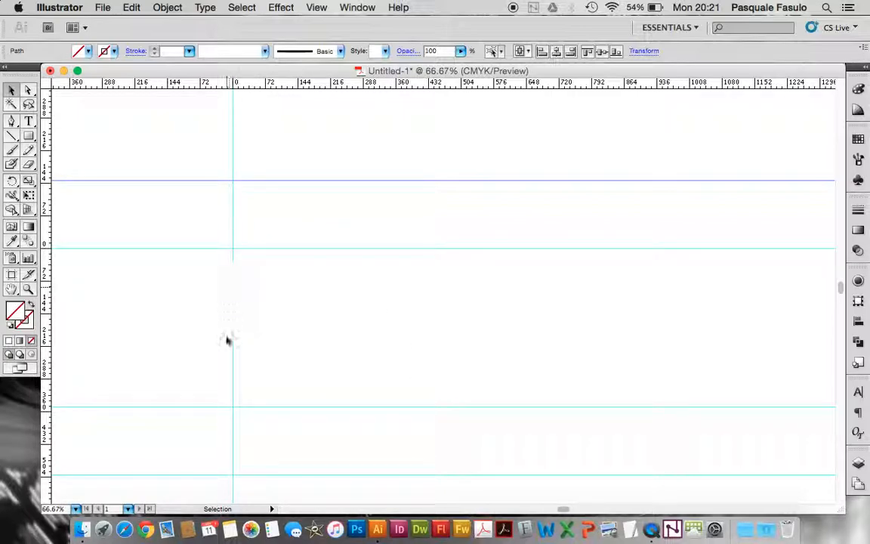
# Add a second vertical guide to the right of the existing one and set its X position to 350 pt
pyautogui.moveTo(53, 205); pyautogui.dragTo(391, 204)
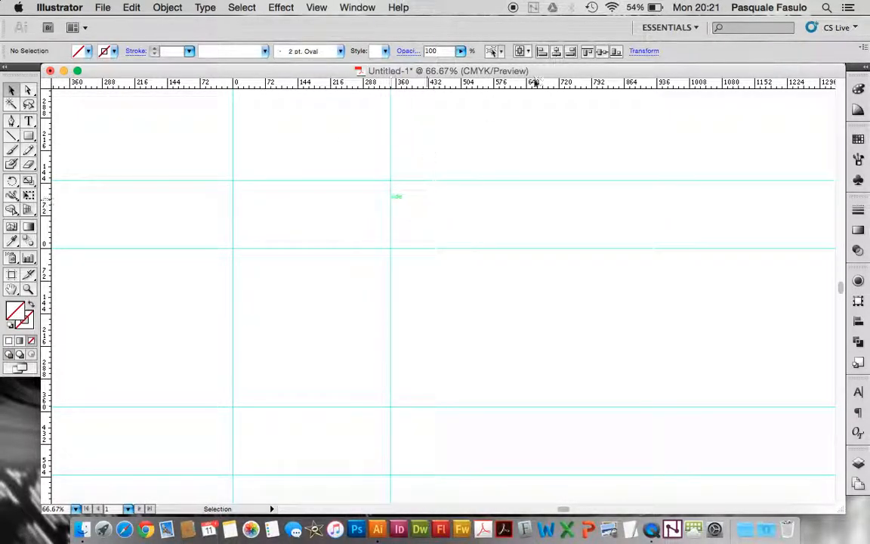
pyautogui.click(644, 51)
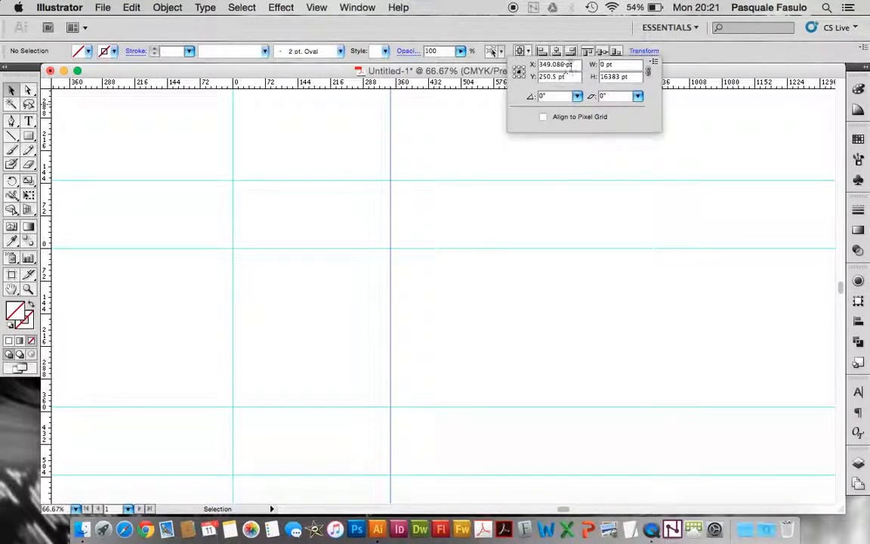
pyautogui.moveTo(576, 65); pyautogui.dragTo(494, 64)
pyautogui.write('350')
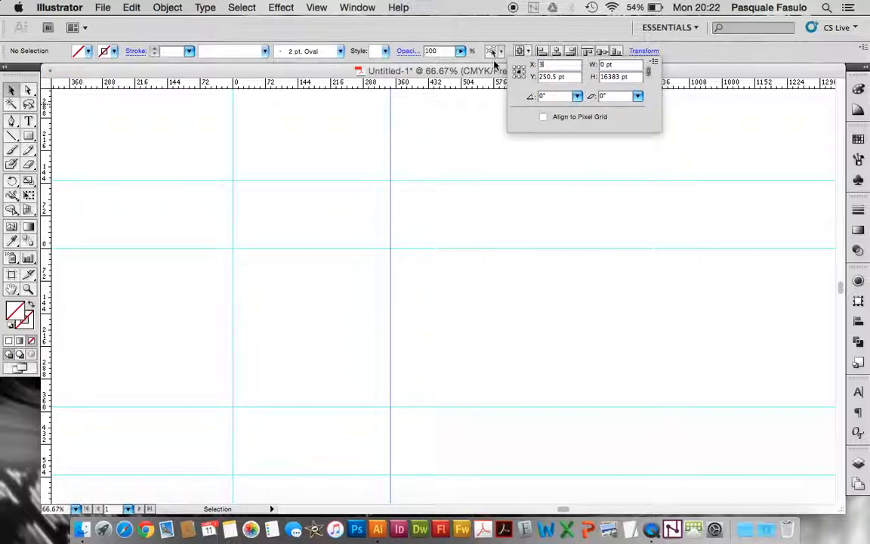
pyautogui.press('Return')
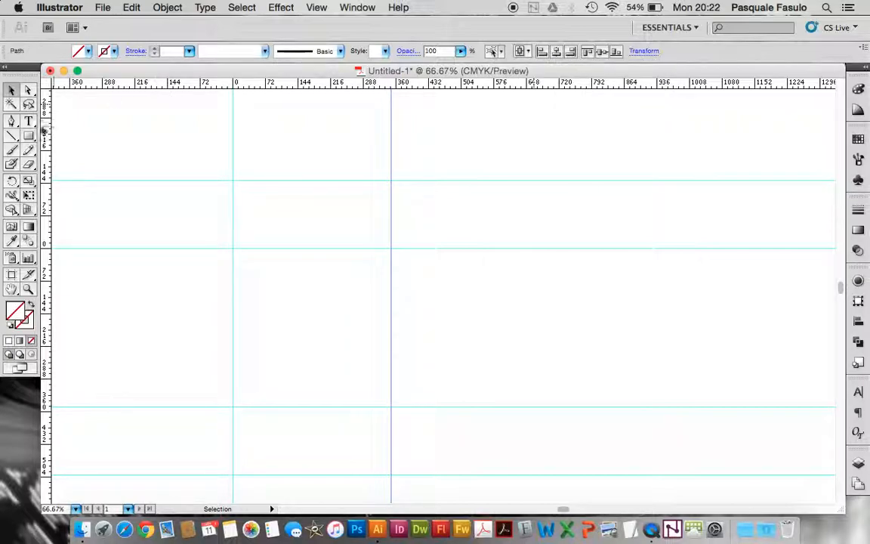
pyautogui.click(149, 177)
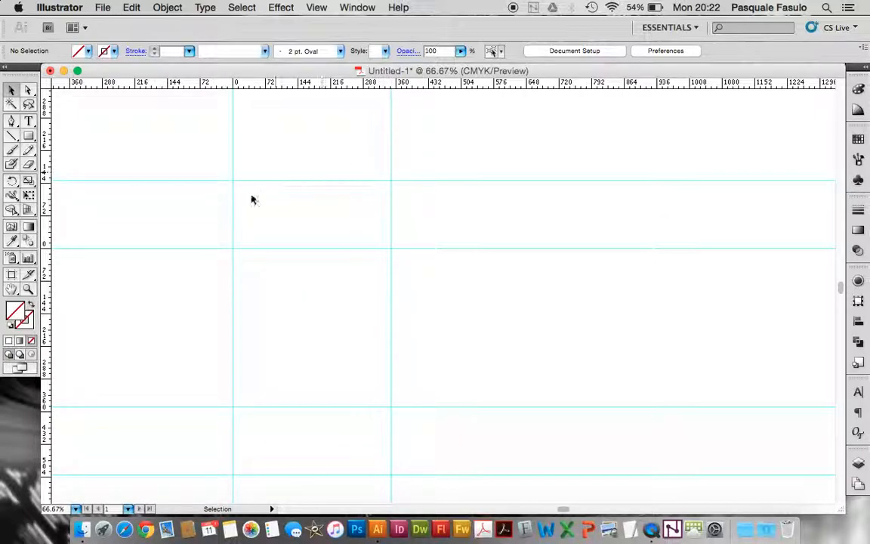
# Lock all the guides so that they can no longer be selected or moved
pyautogui.scroll(-1, 422, 372)
pyautogui.hscroll(-1, 422, 371)
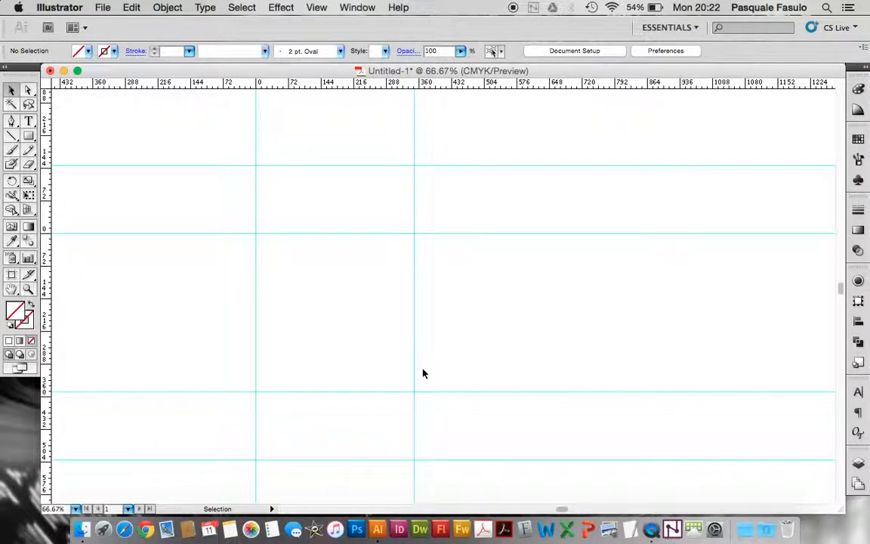
pyautogui.scroll(-1, 243, 123)
pyautogui.hscroll(-2, 242, 123)
pyautogui.scroll(-1, 242, 123)
pyautogui.hscroll(-1, 242, 123)
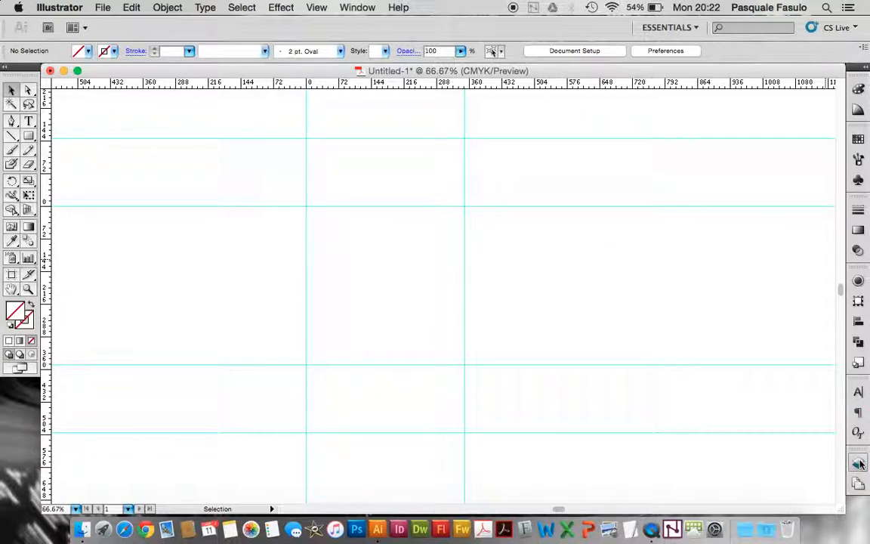
pyautogui.click(349, 7)
pyautogui.moveTo(317, 7)
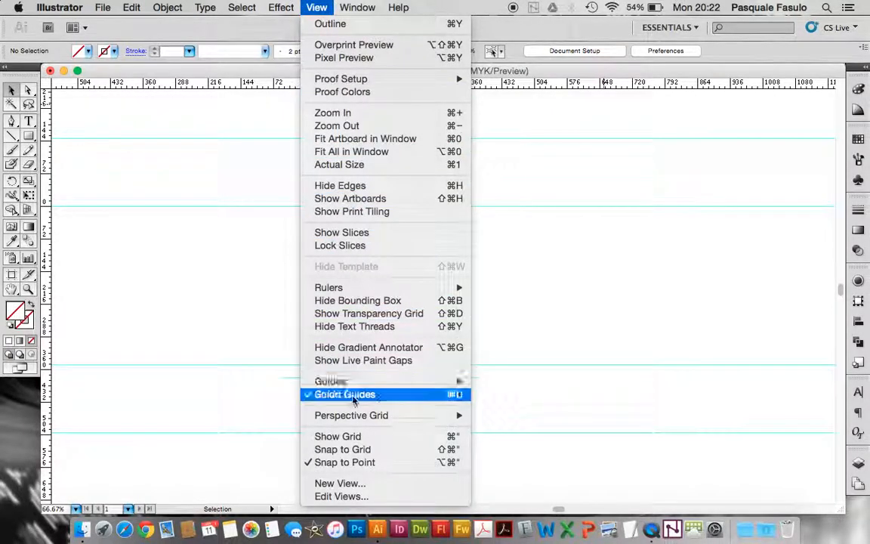
pyautogui.moveTo(353, 381)
pyautogui.click(496, 394)
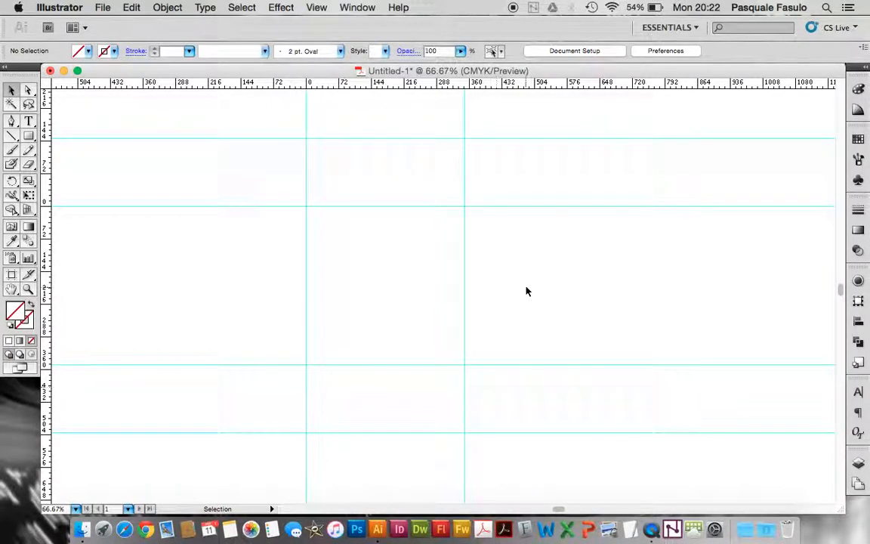
# Test the lock by trying to select guides with a selection marquee across them
pyautogui.moveTo(423, 204); pyautogui.dragTo(522, 253)
pyautogui.moveTo(451, 182); pyautogui.dragTo(452, 281)
pyautogui.scroll(3, 272, 219)
pyautogui.hscroll(1, 272, 219)
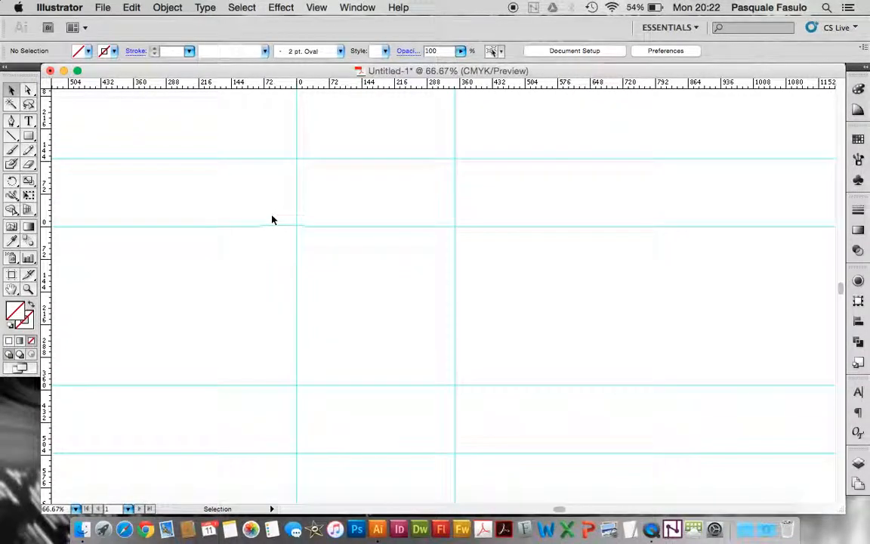
# Configure the grid in the Guides & Grid preferences with a gridline every 50 pt and 10 subdivisions
pyautogui.click(63, 7)
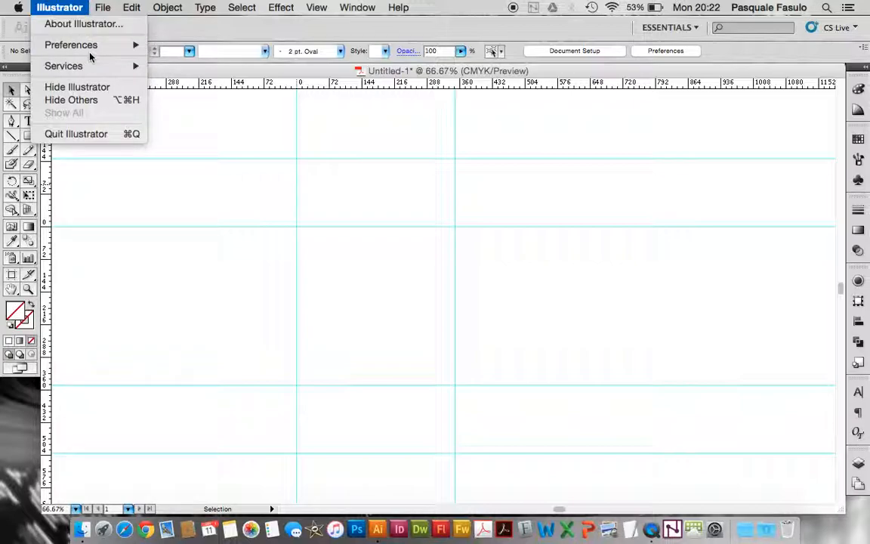
pyautogui.moveTo(89, 45)
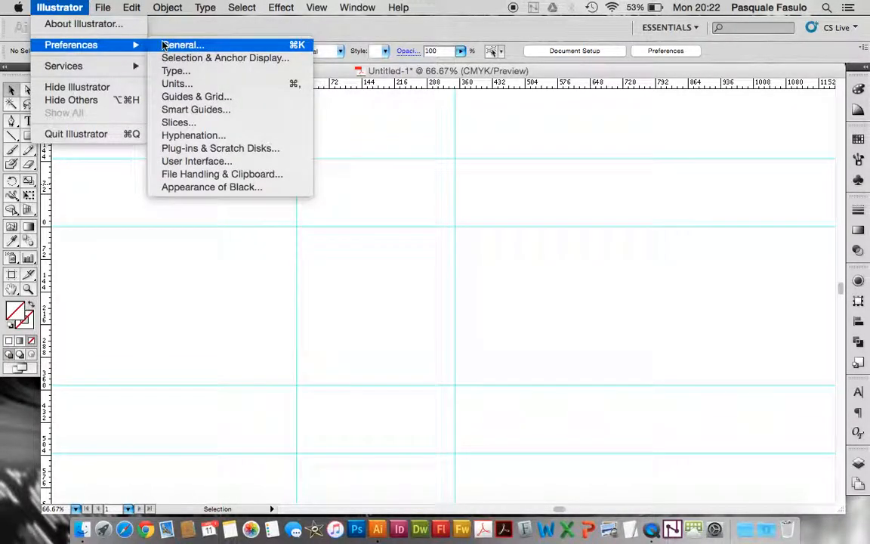
pyautogui.click(197, 97)
pyautogui.moveTo(396, 110); pyautogui.dragTo(633, 115)
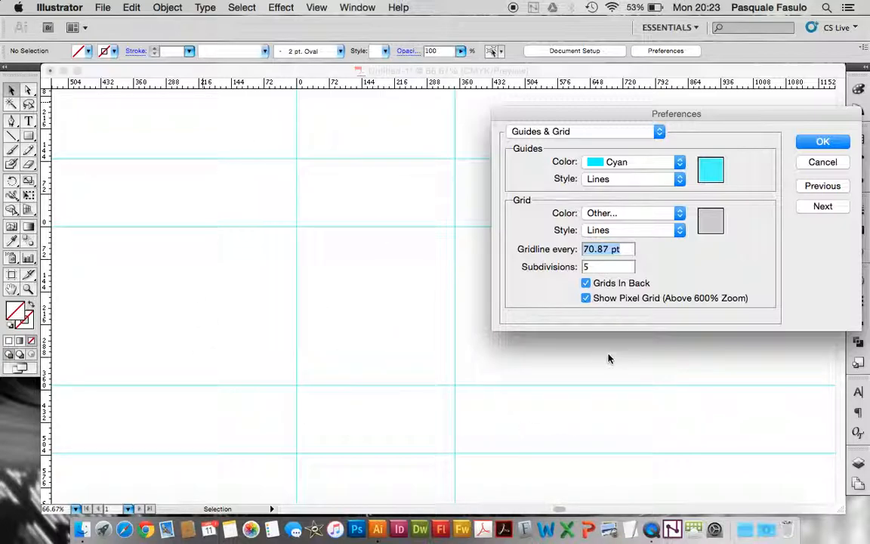
pyautogui.write('50')
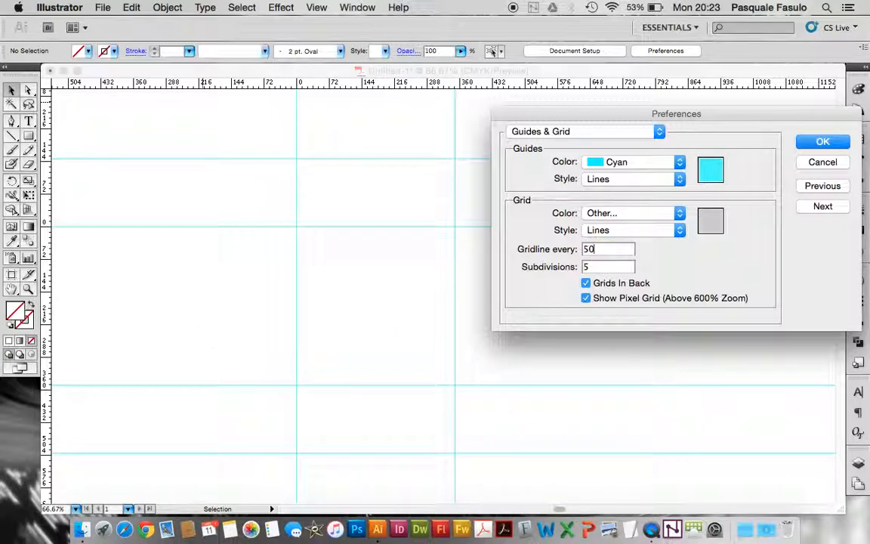
pyautogui.press('Tab')
pyautogui.click(821, 136)
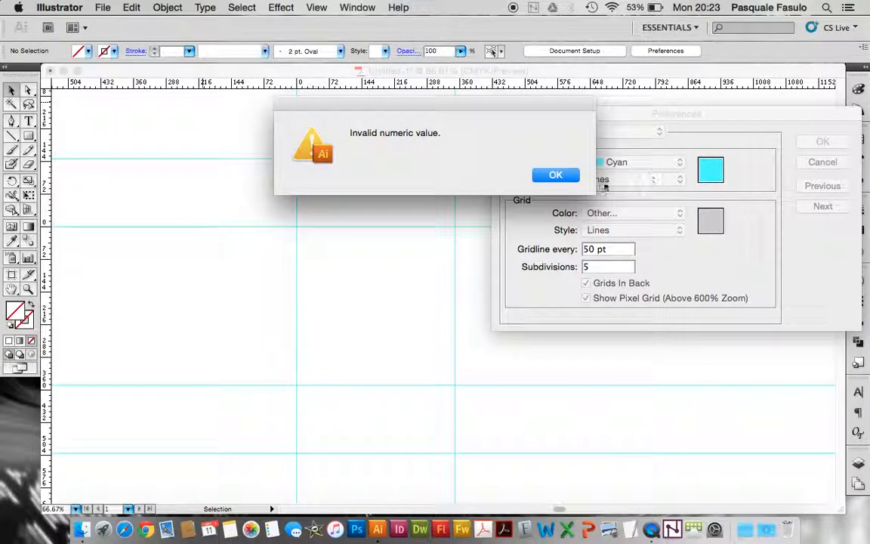
pyautogui.click(555, 175)
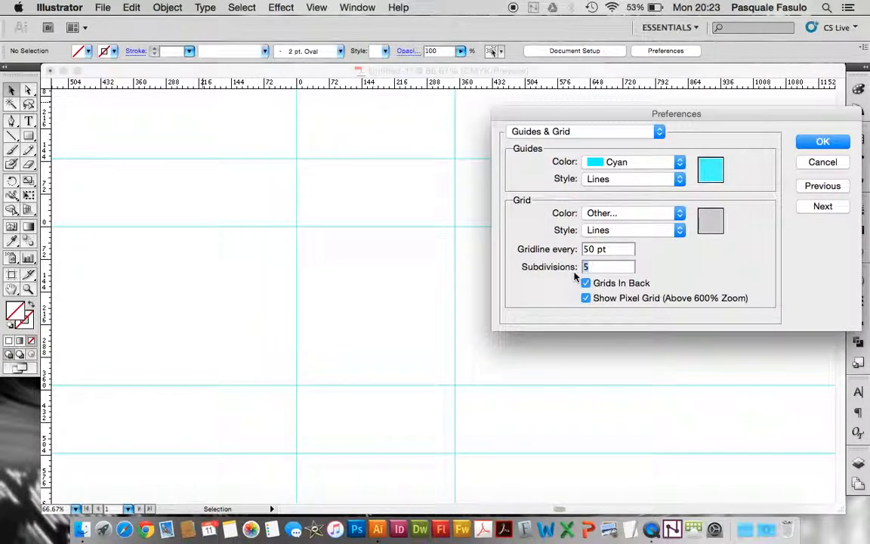
pyautogui.write('10')
pyautogui.press('Tab')
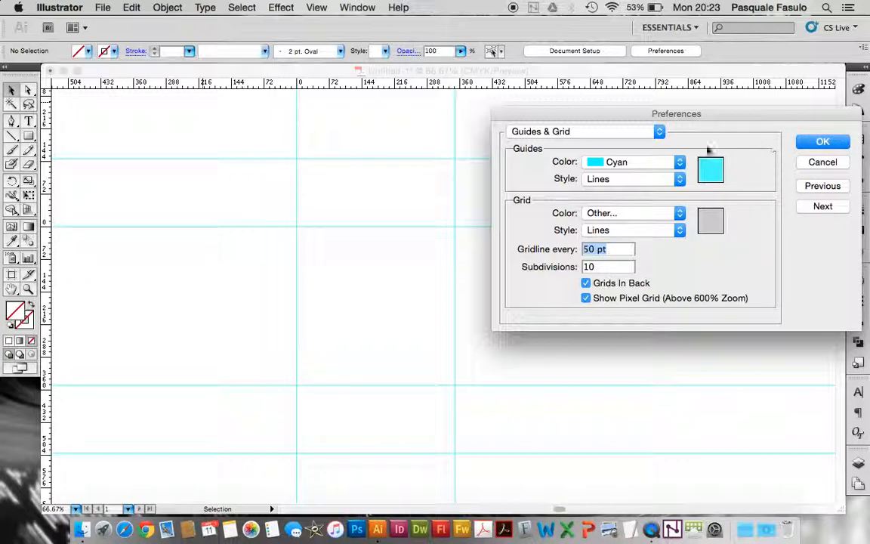
pyautogui.click(823, 141)
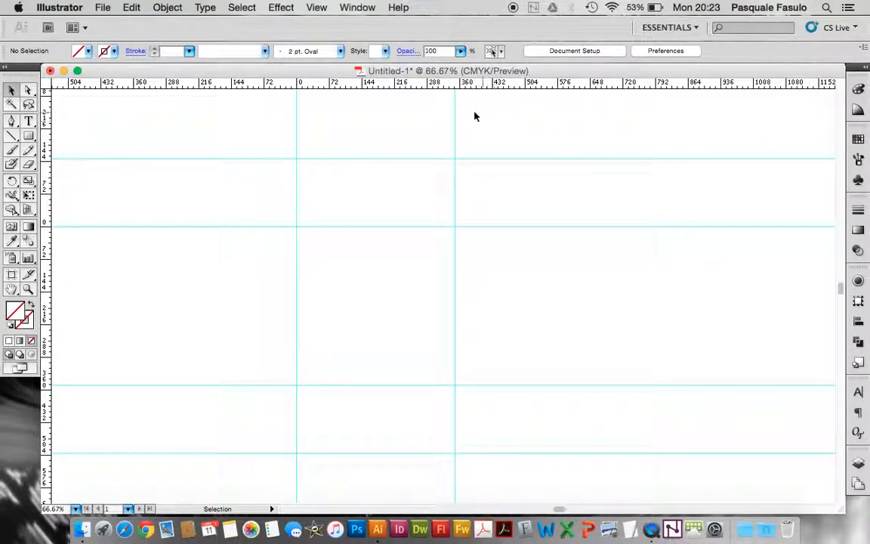
# Show the grid behind the guides in the document
pyautogui.click(102, 7)
pyautogui.moveTo(320, 10)
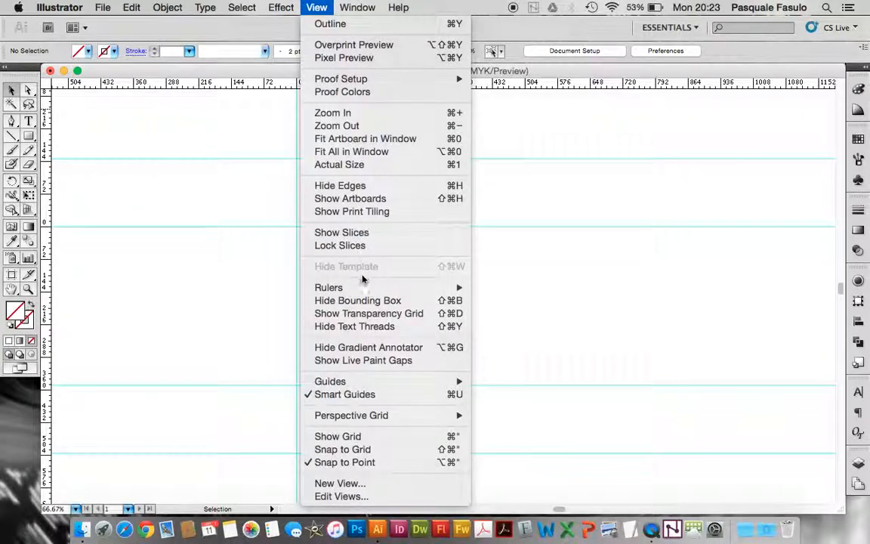
pyautogui.click(352, 442)
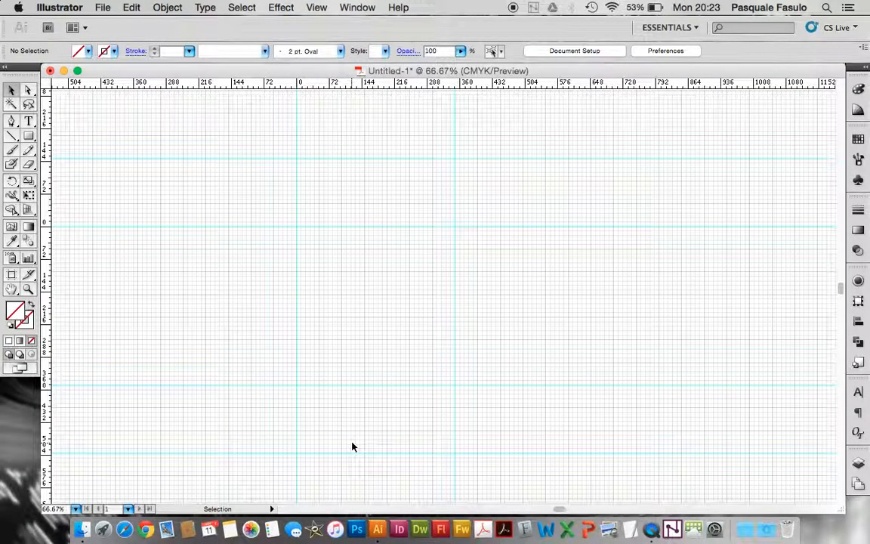
pyautogui.click(27, 289)
pyautogui.moveTo(245, 175); pyautogui.dragTo(506, 392)
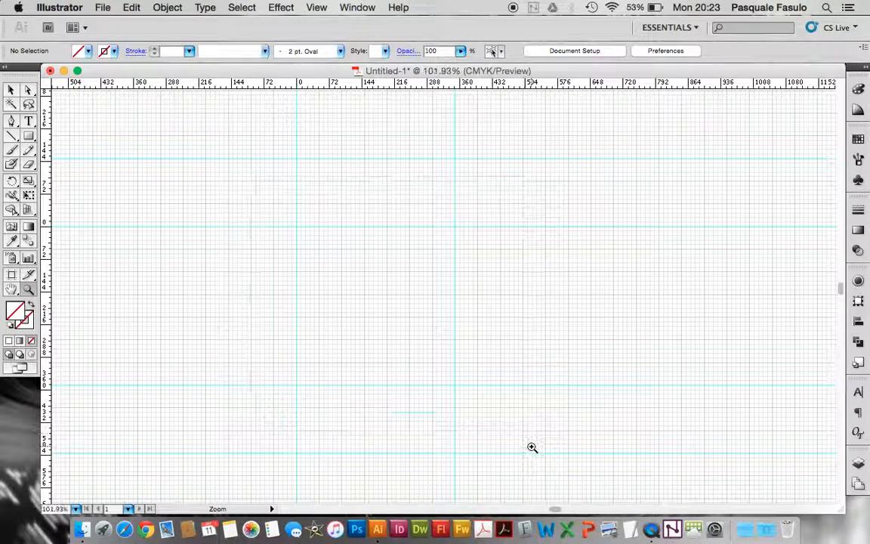
pyautogui.click(11, 90)
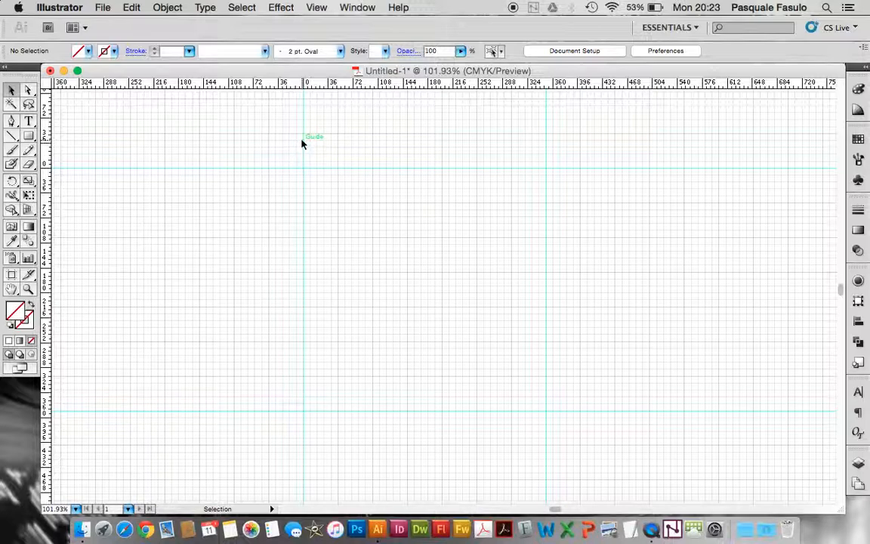
# Change the guide color to Black in the Guides & Grid preferences
pyautogui.click(67, 8)
pyautogui.moveTo(114, 45)
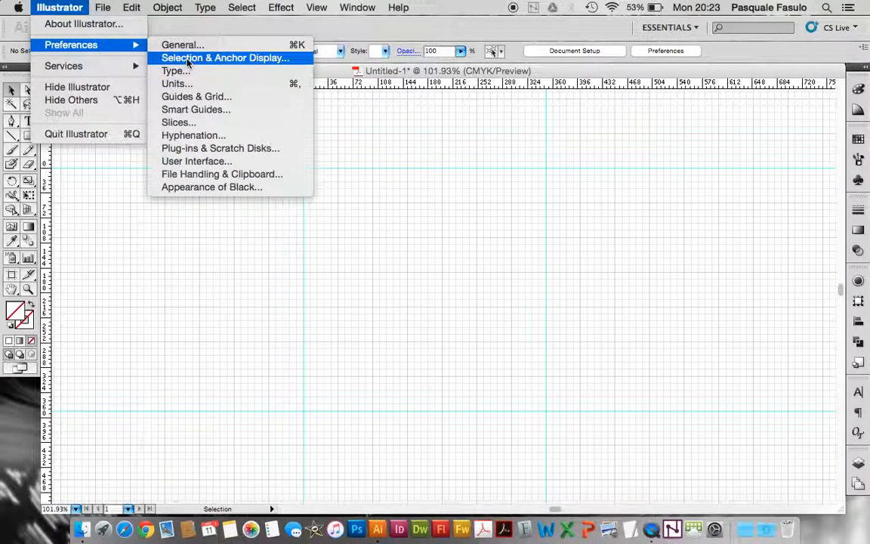
pyautogui.click(189, 96)
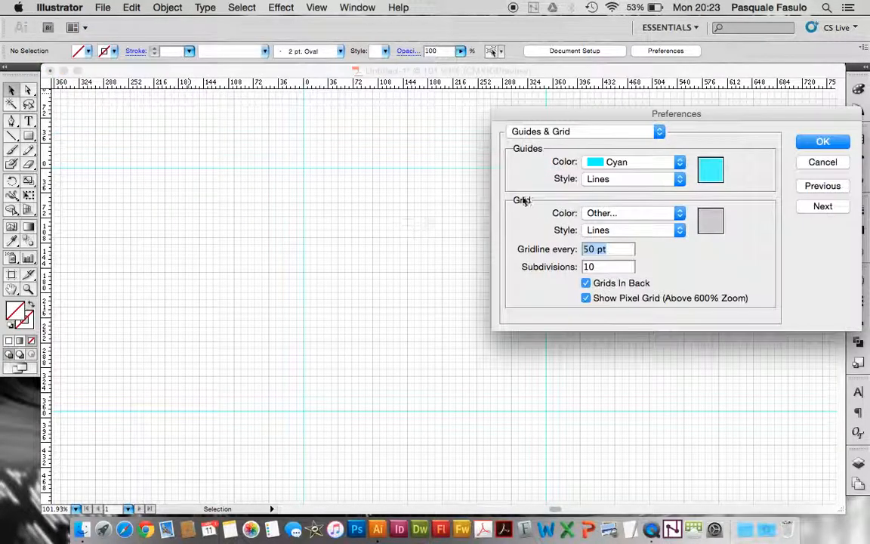
pyautogui.click(634, 161)
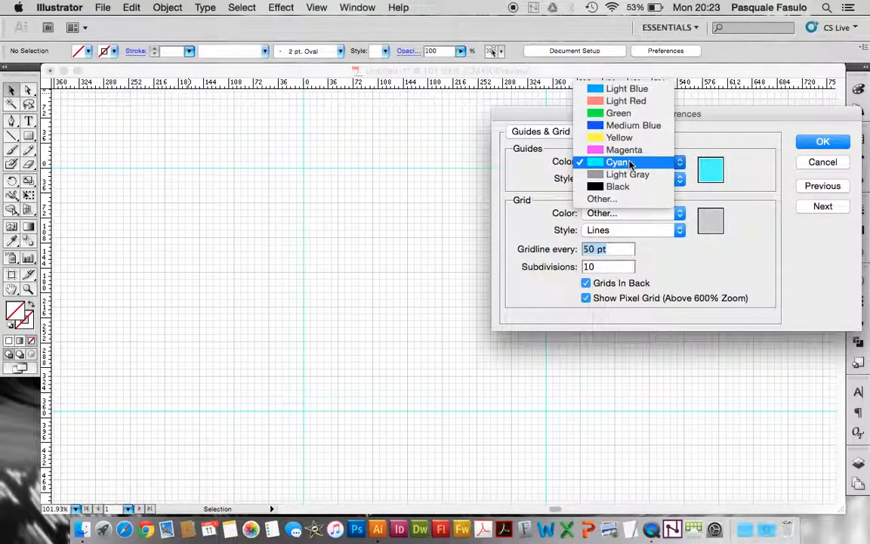
pyautogui.click(629, 189)
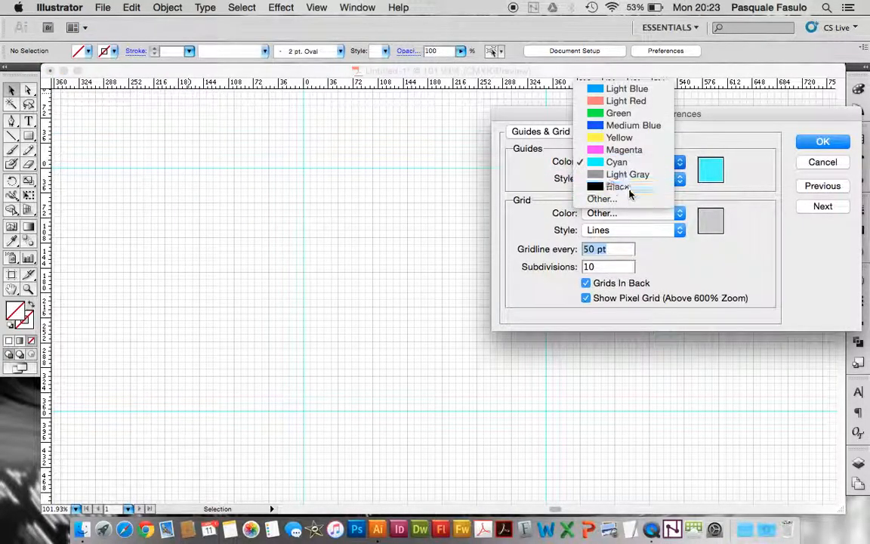
pyautogui.click(823, 142)
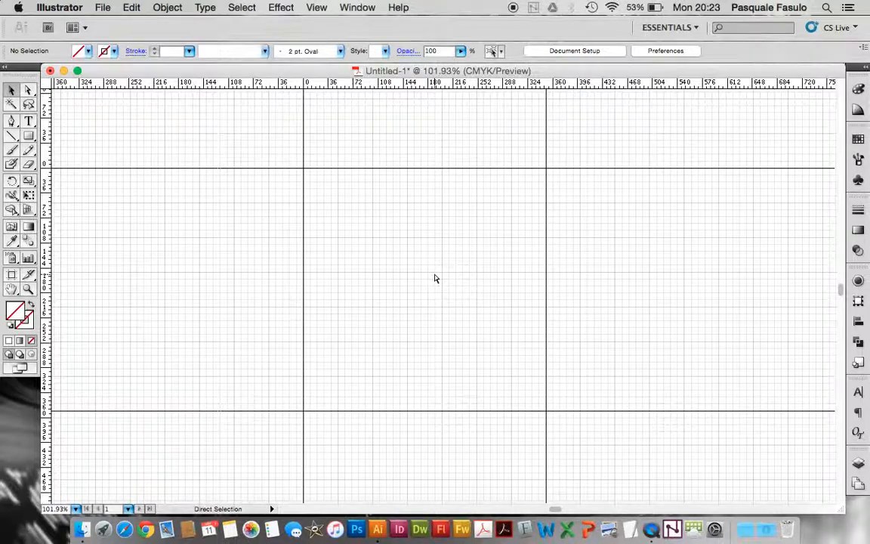
# Zoom out to 50% and examine how the black guides divide the gridded document
pyautogui.press('super+minus')
pyautogui.press('super+minus')
pyautogui.press('super+minus')
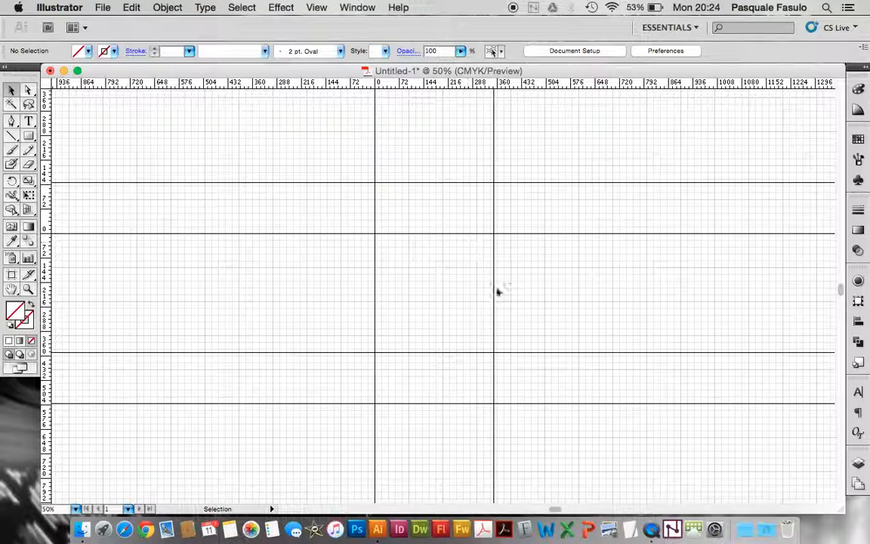
pyautogui.scroll(-3, 446, 287)
pyautogui.hscroll(1, 445, 288)
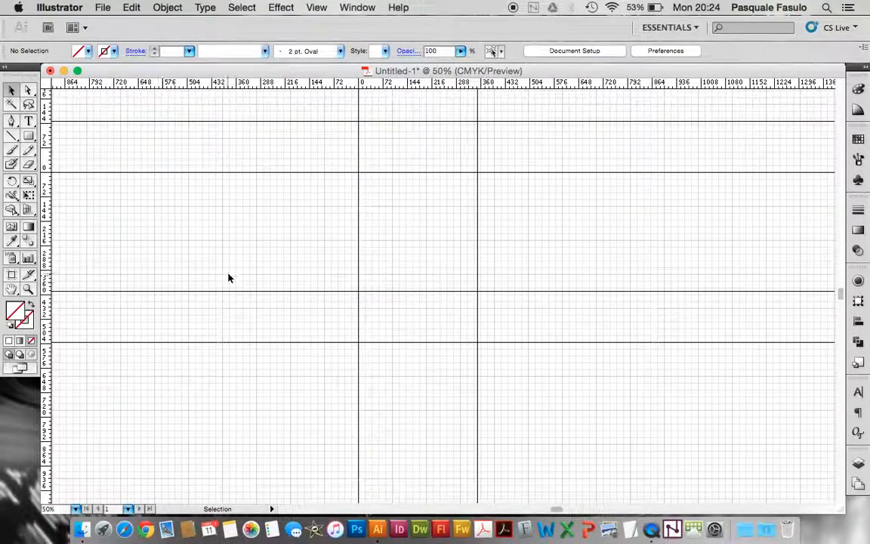
pyautogui.scroll(2, 229, 277)
pyautogui.hscroll(1, 229, 277)
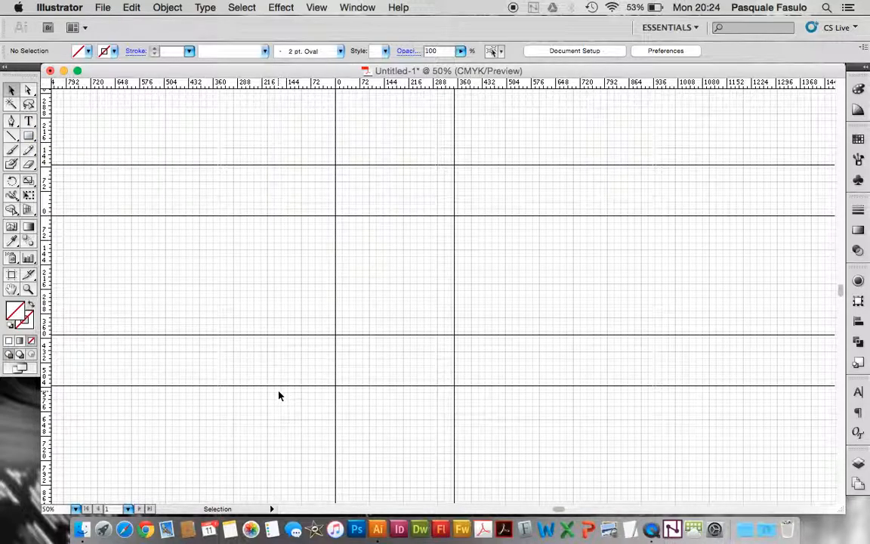
pyautogui.hscroll(3, 368, 366)
pyautogui.scroll(-1, 367, 366)
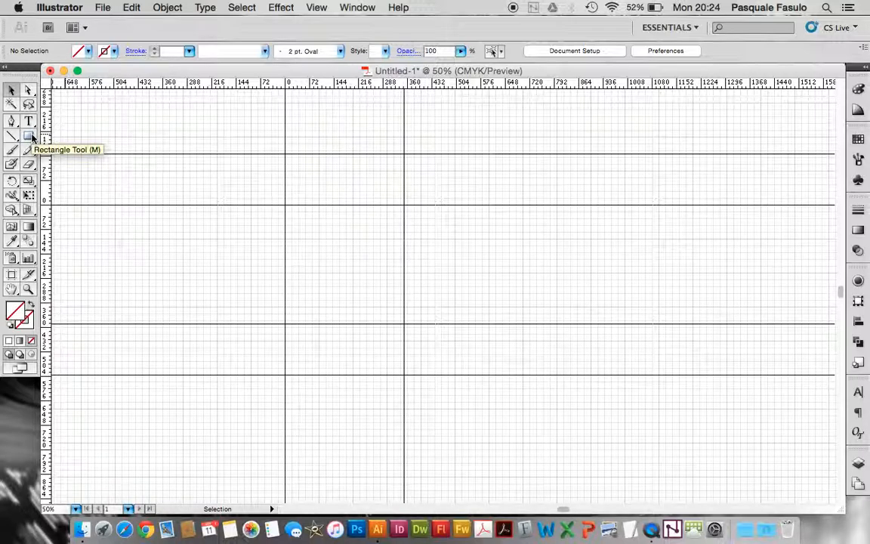
# Draw a circle about 340 pt wide with the Ellipse tool, outward from the centre of the square formed by the middle guides
pyautogui.moveTo(32, 141); pyautogui.dragTo(69, 171)
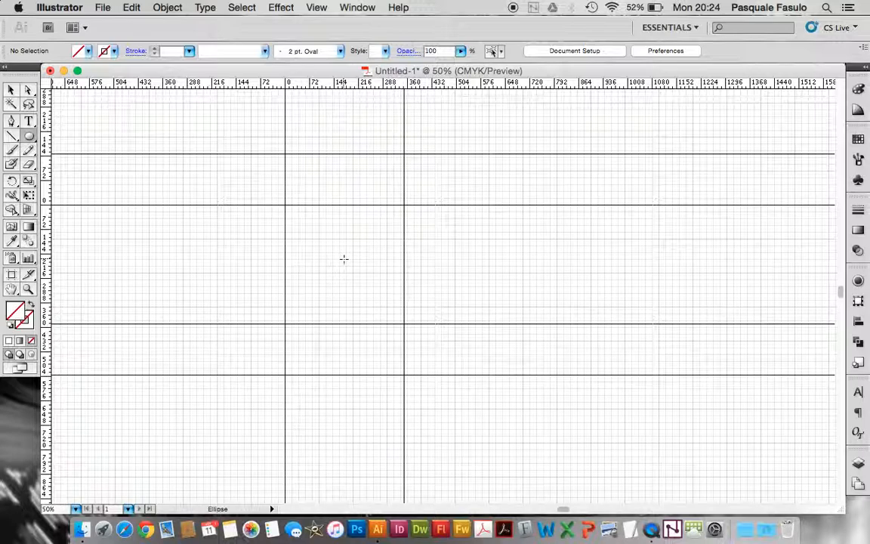
pyautogui.moveTo(343, 258); pyautogui.dragTo(401, 298)
pyautogui.click(11, 91)
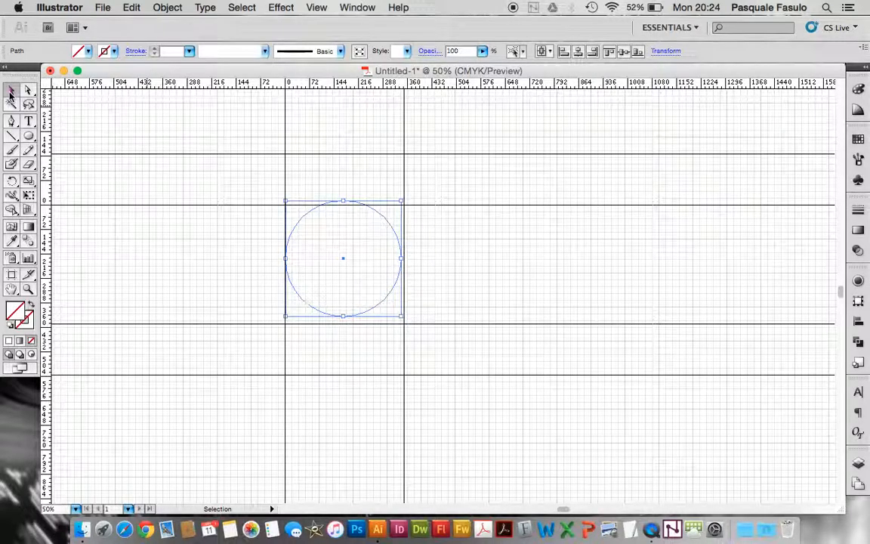
# Nudge the circle down until its lower edge reaches the lower guide of the middle square
pyautogui.press('Down')
pyautogui.press('Down')
pyautogui.press('Down')
pyautogui.press('Down')
pyautogui.press('Down')
pyautogui.press('Down')
pyautogui.press('Down')
pyautogui.press('Down')
pyautogui.press('Down')
pyautogui.press('Down')
pyautogui.press('Down')
pyautogui.press('Down')
pyautogui.press('Down')
pyautogui.press('Down')
pyautogui.press('Down')
pyautogui.press('Down')
pyautogui.press('Down')
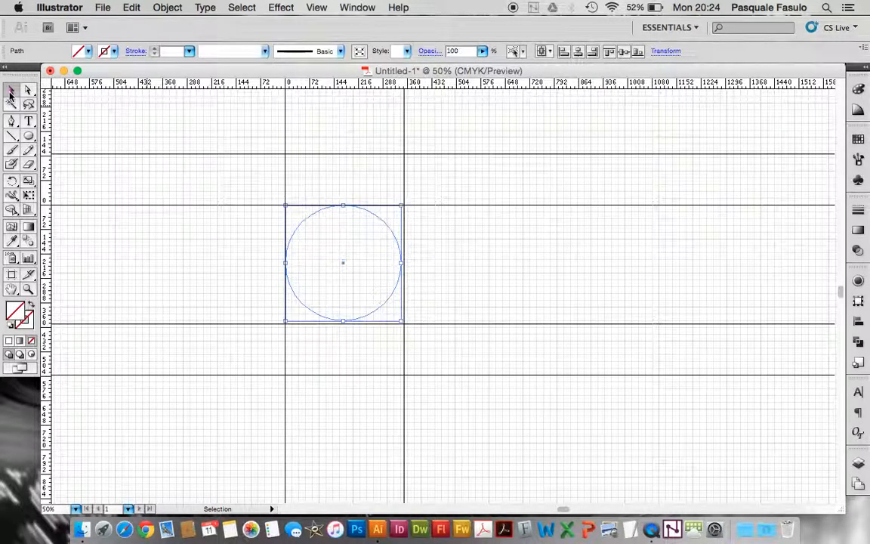
pyautogui.press('Down')
pyautogui.press('Down')
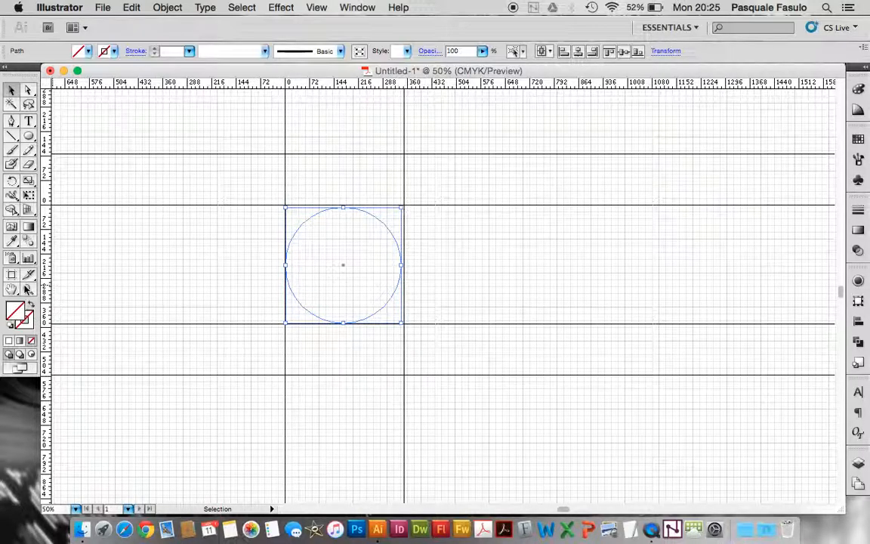
# Enlarge the circle slightly toward the upper-right guide corner and shift it down a little
pyautogui.press('z')
pyautogui.moveTo(252, 184); pyautogui.dragTo(468, 389)
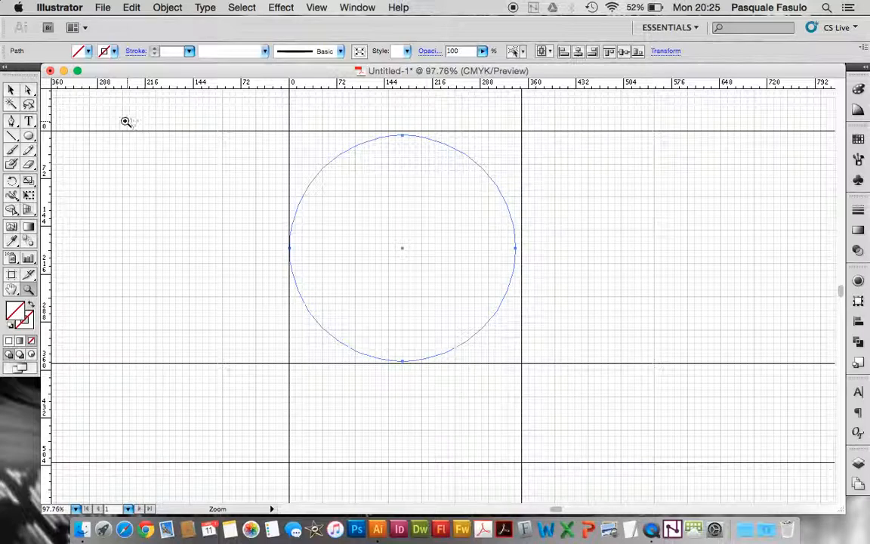
pyautogui.click(11, 91)
pyautogui.hscroll(3, 262, 257)
pyautogui.scroll(3, 262, 257)
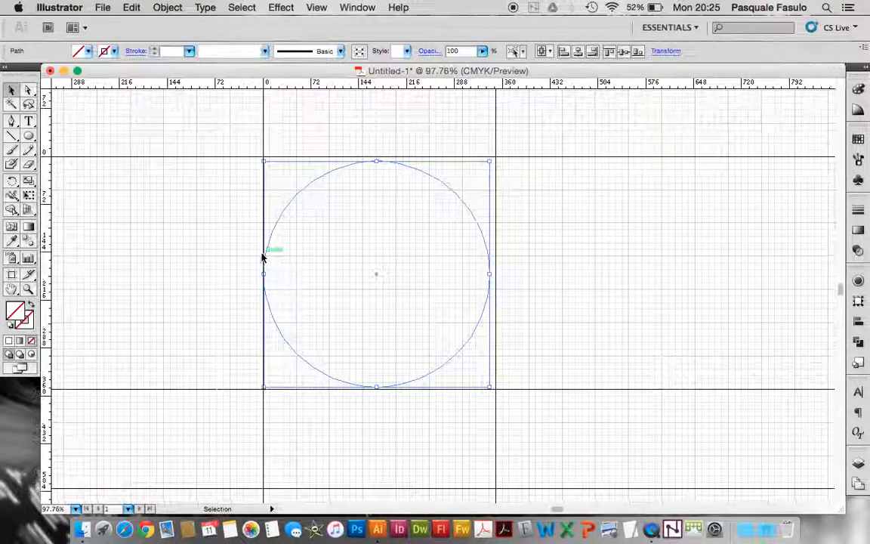
pyautogui.moveTo(490, 162)
pyautogui.mouseDown()
pyautogui.moveTo(499, 154)
pyautogui.moveTo(495, 162)
pyautogui.mouseUp()
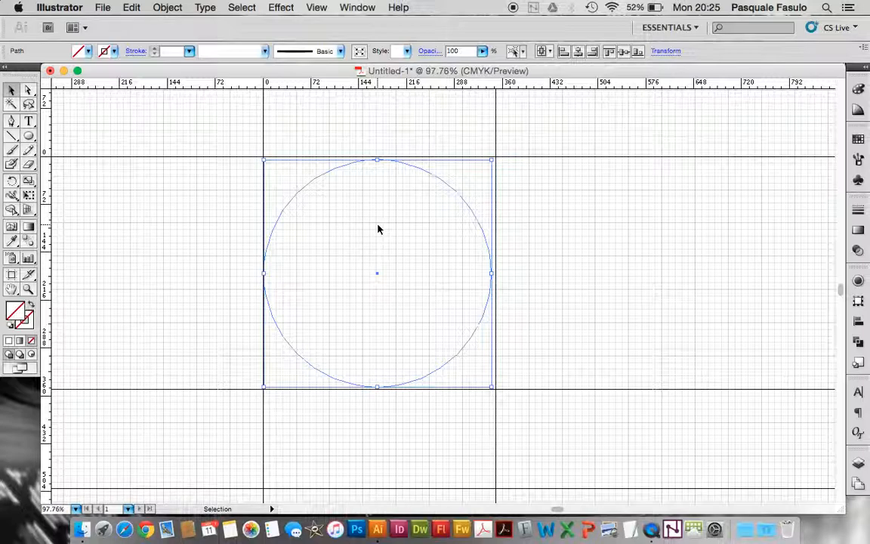
pyautogui.click(377, 202)
pyautogui.moveTo(431, 173); pyautogui.dragTo(430, 175)
pyautogui.press('super+z')
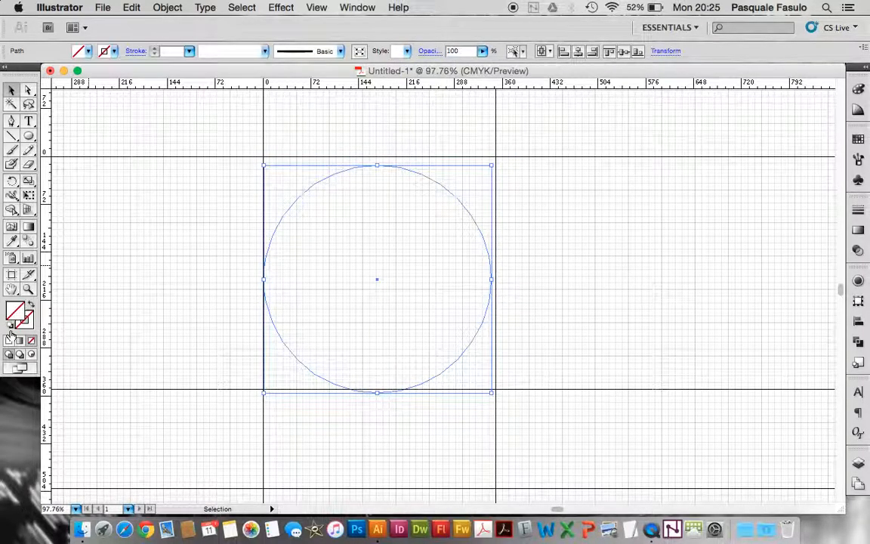
# Give the circle no fill and a black 1 pt stroke
pyautogui.click(10, 330)
pyautogui.click(31, 341)
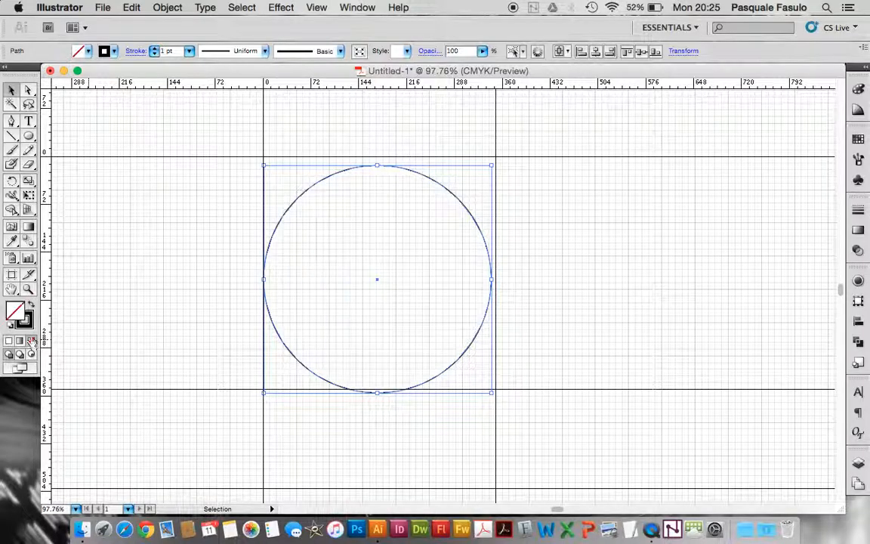
pyautogui.click(29, 322)
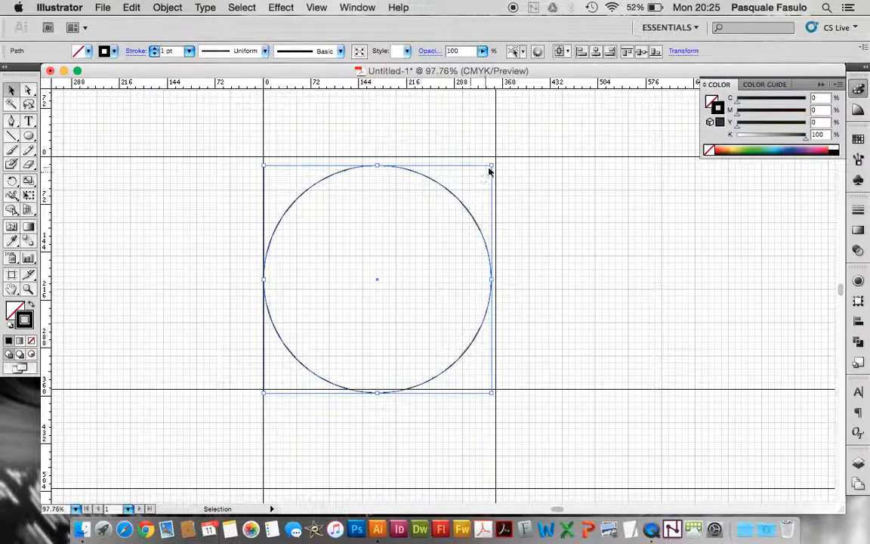
# Scale the circle up proportionally toward the upper-right guide corner and nudge it up to rest on the lower guide
pyautogui.moveTo(493, 166); pyautogui.dragTo(498, 159)
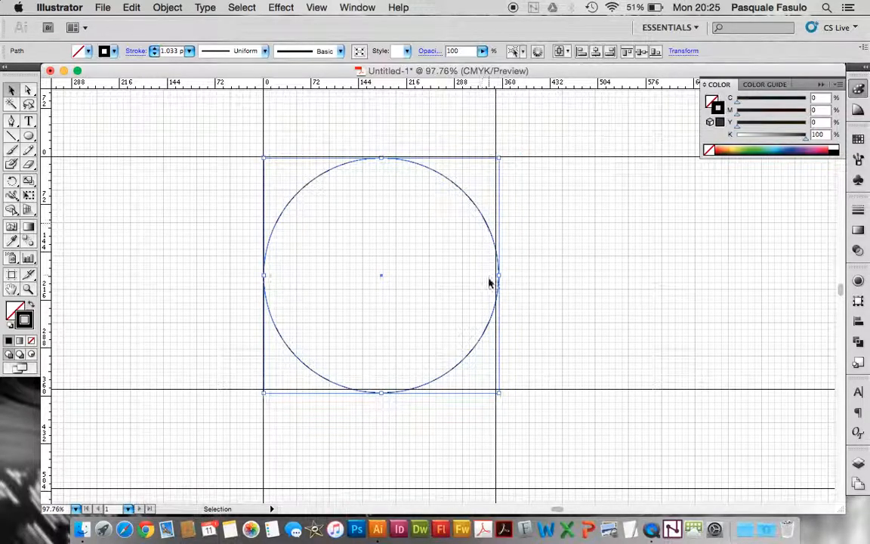
pyautogui.press('Up')
pyautogui.press('Up')
pyautogui.press('Up')
pyautogui.press('Up')
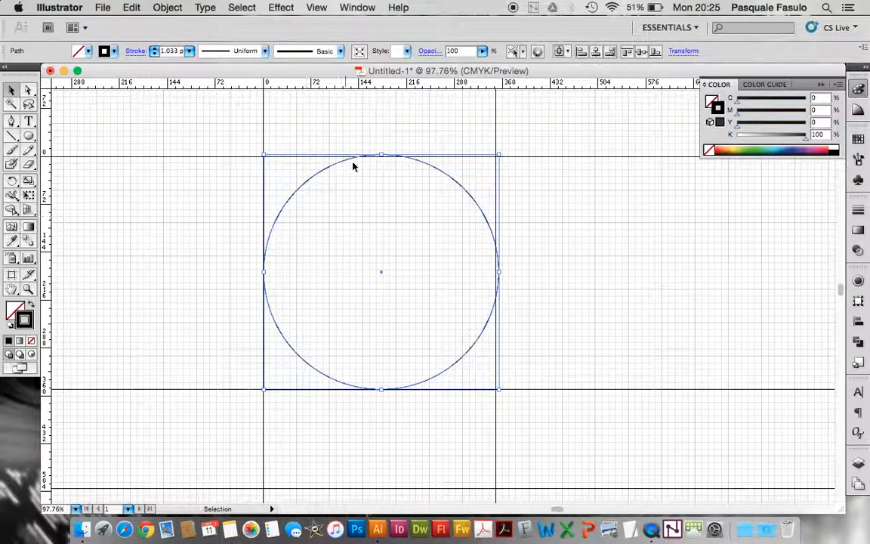
# Try stroke weights of 3 pt, 100 pt and 40 pt on the circle
pyautogui.click(190, 50)
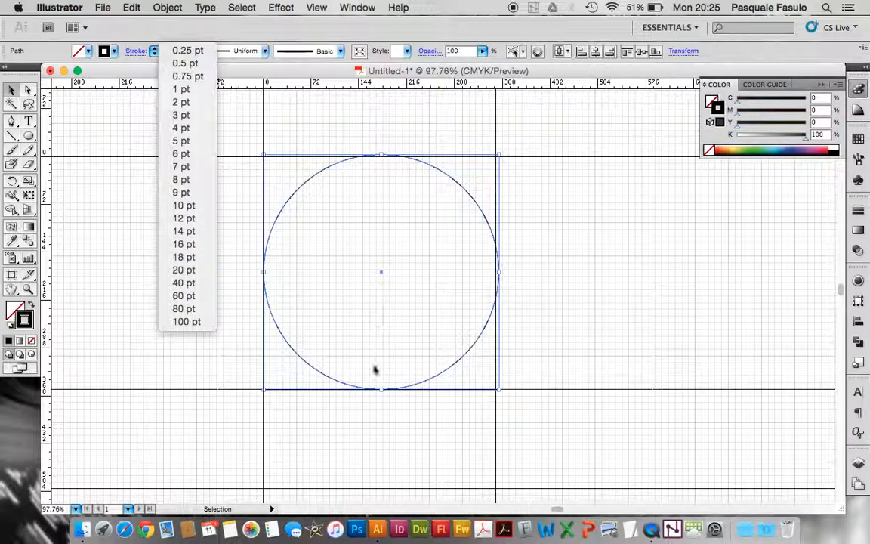
pyautogui.click(196, 114)
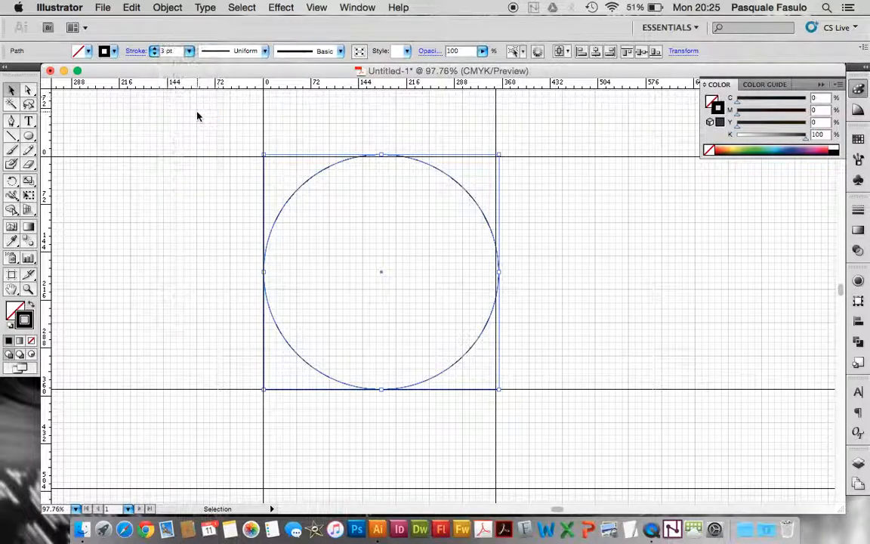
pyautogui.click(189, 53)
pyautogui.click(198, 258)
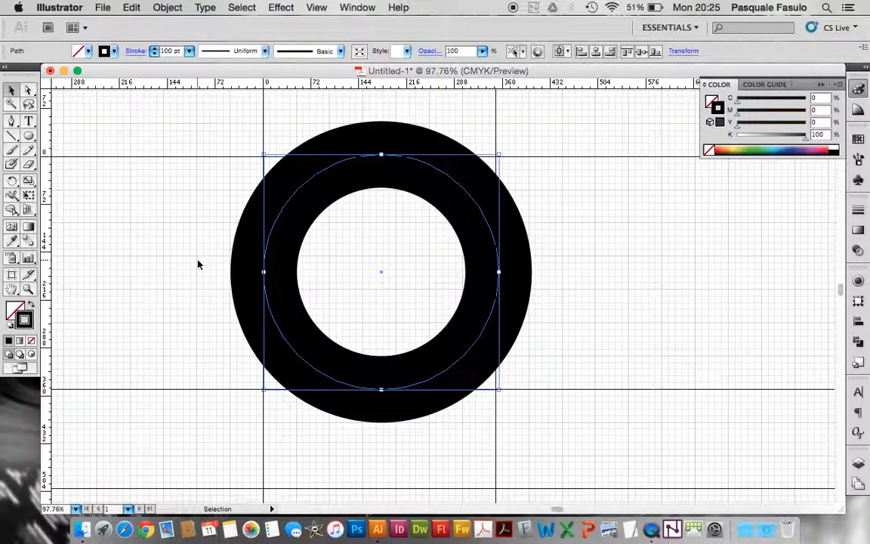
pyautogui.click(189, 50)
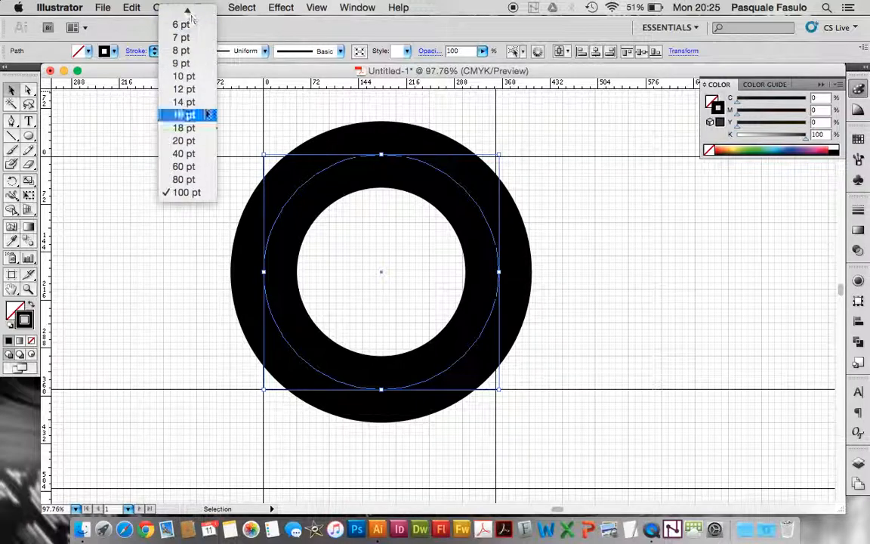
pyautogui.click(197, 154)
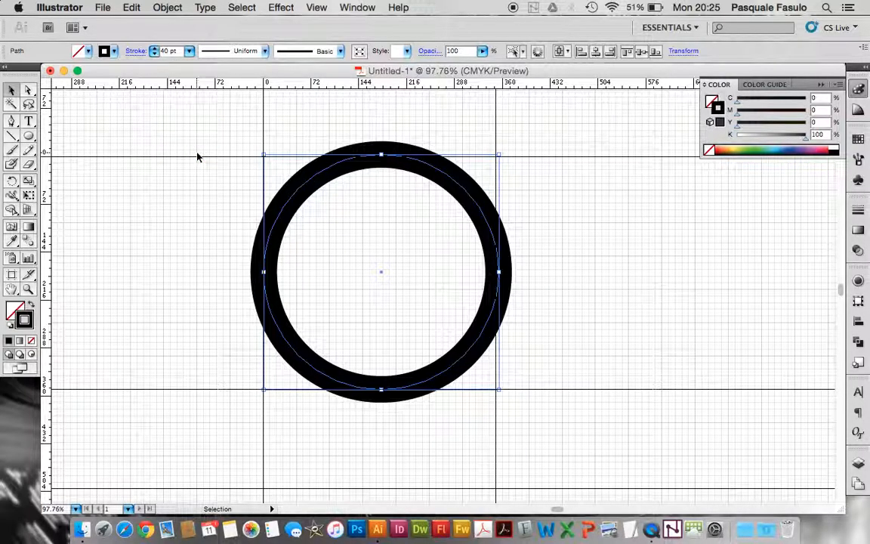
# Set the circle's stroke weight to 30 pt
pyautogui.click(189, 51)
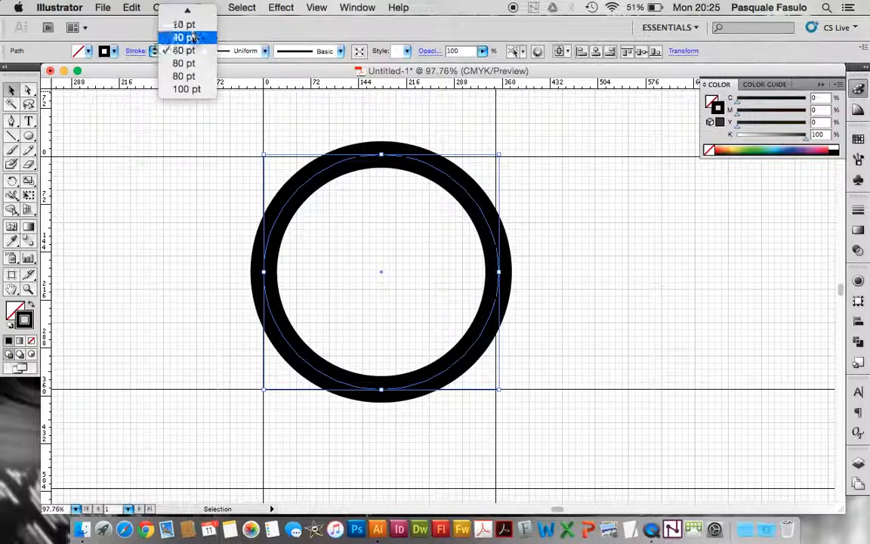
pyautogui.click(161, 53)
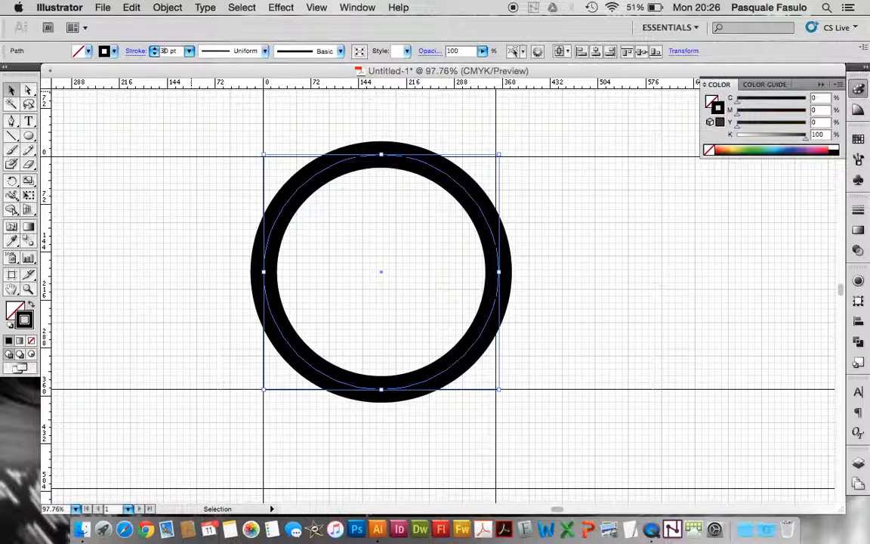
pyautogui.press('Return')
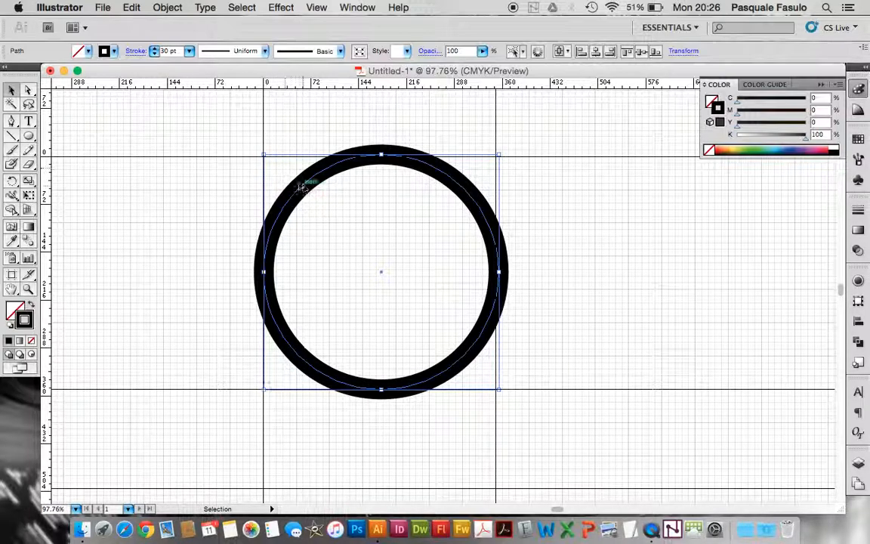
# Scale the ring down about its centre so its outer edge fits the guide square, and reset its stroke weight to 30 pt
pyautogui.moveTo(264, 156); pyautogui.dragTo(271, 162)
pyautogui.click(156, 50)
pyautogui.click(156, 50)
pyautogui.click(155, 50)
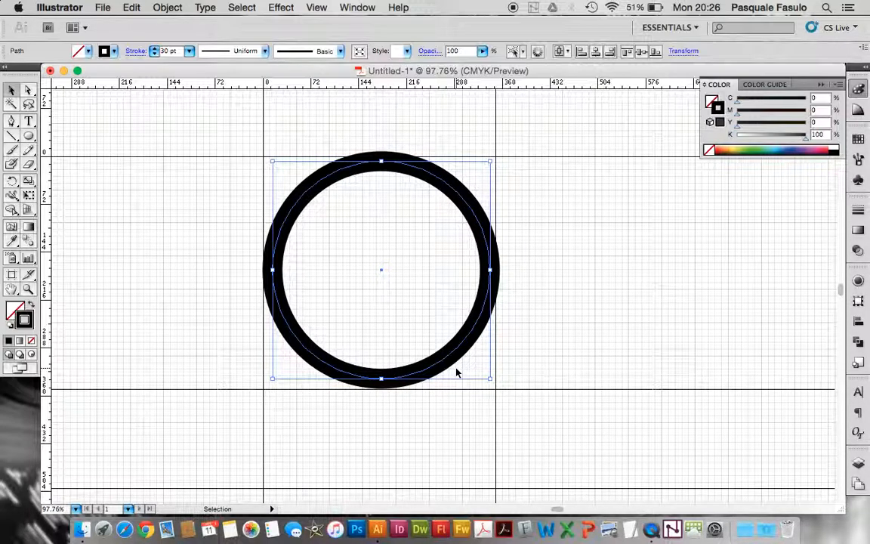
# Nudge the ring down to centre it between the upper and lower guides
pyautogui.press('Down')
pyautogui.press('Down')
pyautogui.press('Down')
pyautogui.press('Down')
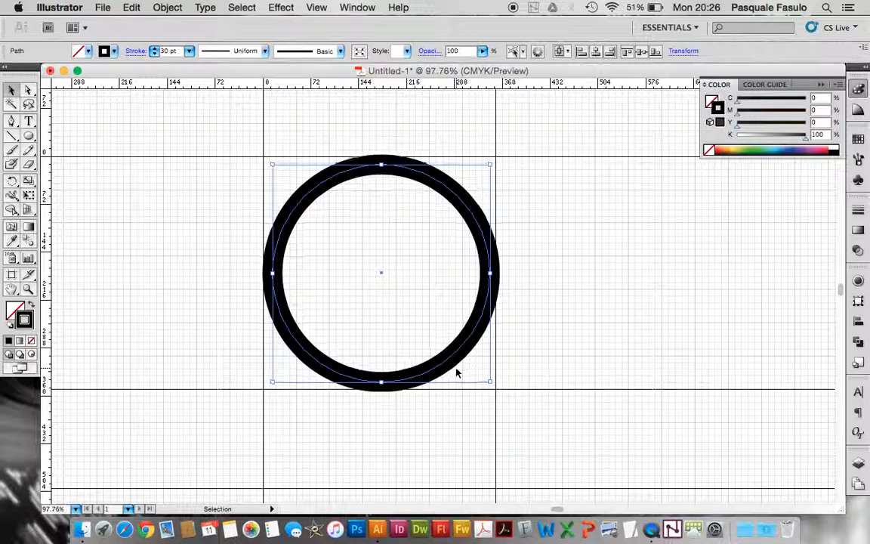
# Shrink the ring slightly about its centre and nudge it left until its outer edge meets the left guide
pyautogui.moveTo(490, 382); pyautogui.dragTo(488, 379)
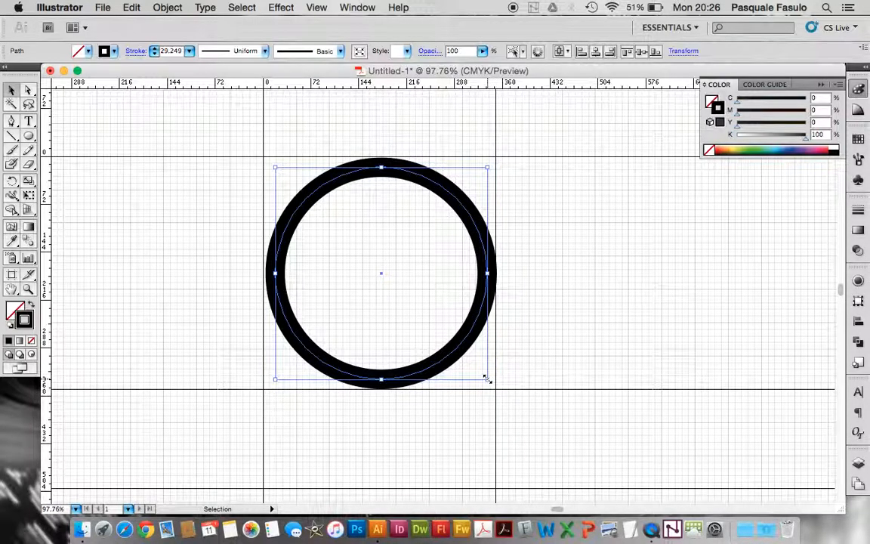
pyautogui.press('Left')
pyautogui.press('Left')
pyautogui.press('Left')
pyautogui.press('Left')
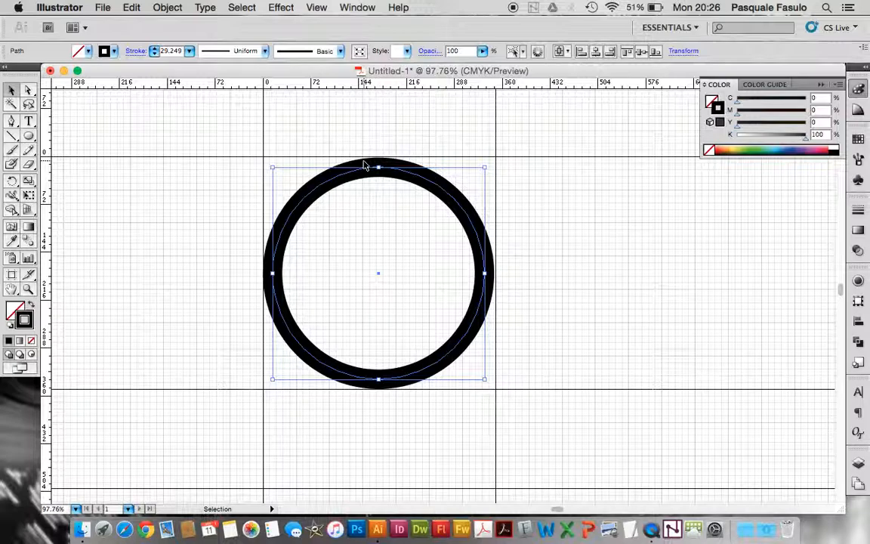
# Enlarge the ring slightly from its lower-right corner and nudge it up so its outer edge meets the surrounding guides
pyautogui.click(28, 290)
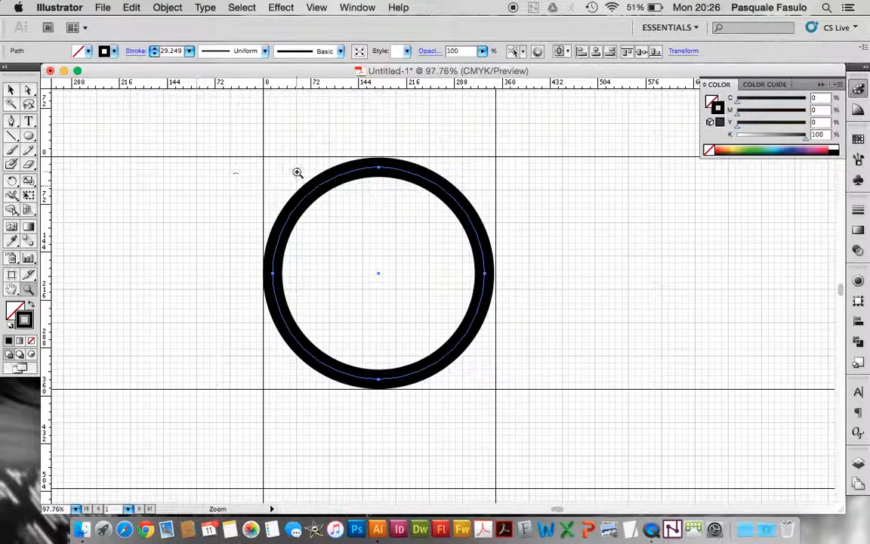
pyautogui.moveTo(360, 126); pyautogui.dragTo(422, 200)
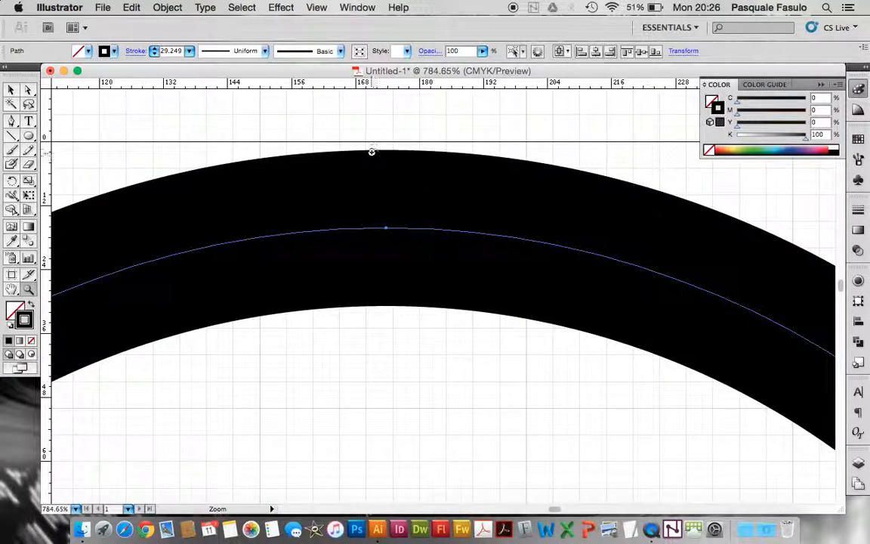
pyautogui.click(11, 89)
pyautogui.press('super+minus')
pyautogui.press('super+minus')
pyautogui.press('super+minus')
pyautogui.press('super+minus')
pyautogui.press('super+minus')
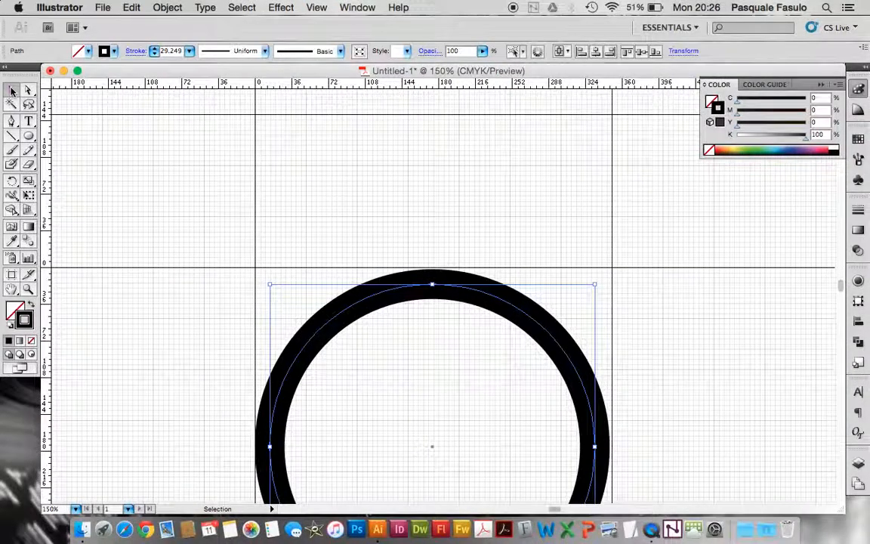
pyautogui.scroll(-5, 237, 257)
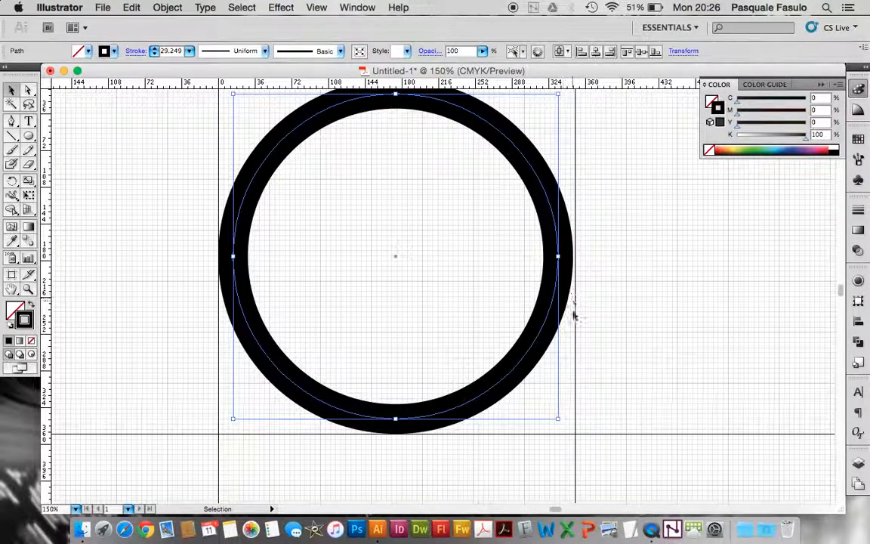
pyautogui.moveTo(557, 418); pyautogui.dragTo(565, 426)
pyautogui.press('Up')
pyautogui.press('Up')
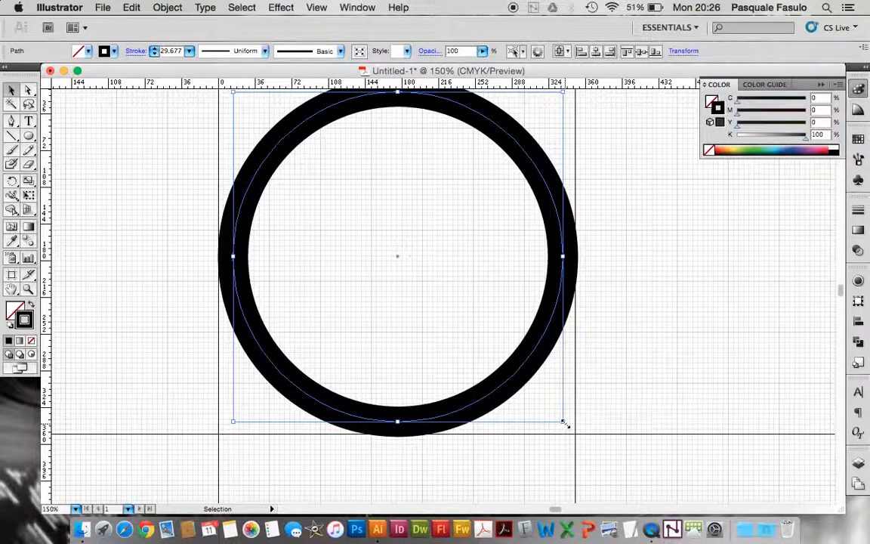
pyautogui.scroll(5, 559, 420)
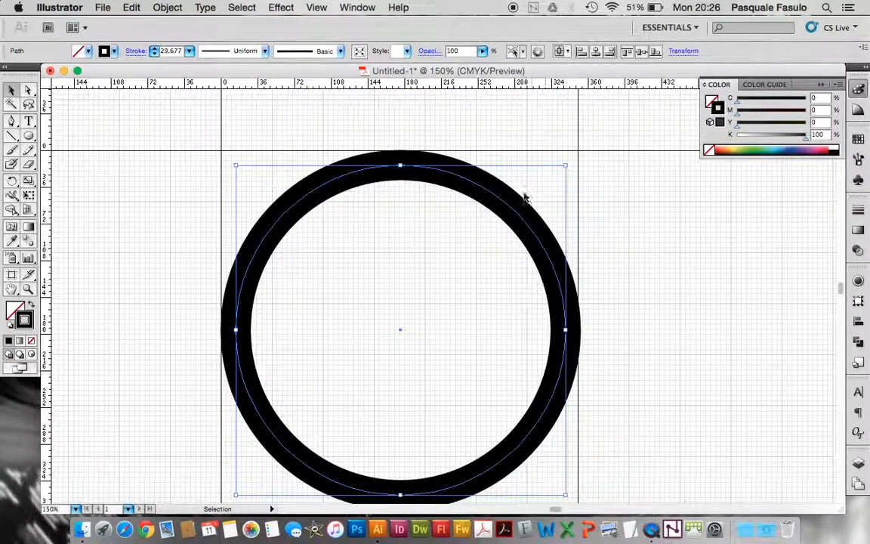
# Reset the fitted ring's stroke weight to 30 pt and deselect it
pyautogui.click(416, 253)
pyautogui.press('super+minus')
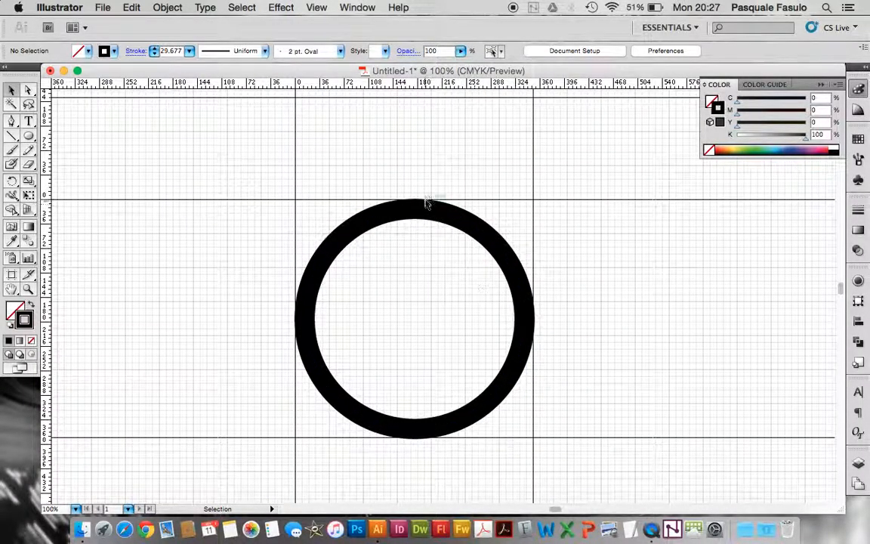
pyautogui.click(425, 213)
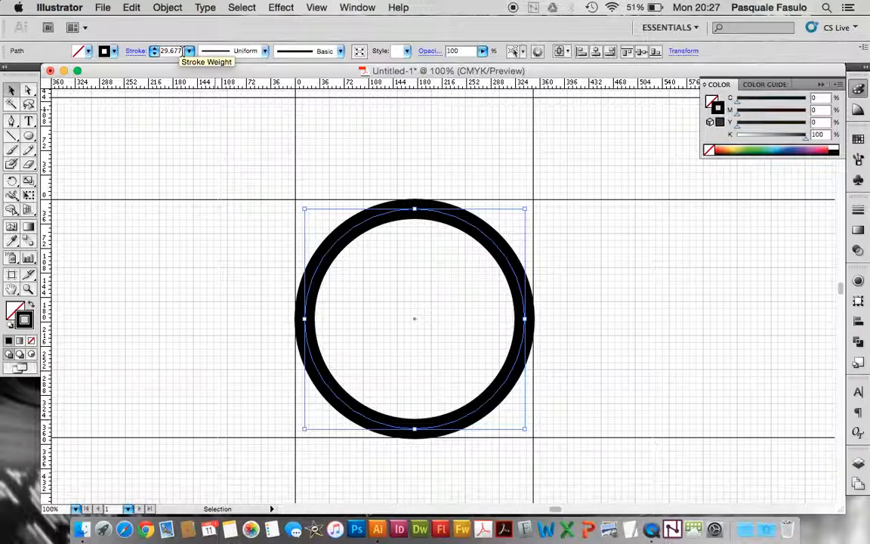
pyautogui.click(155, 48)
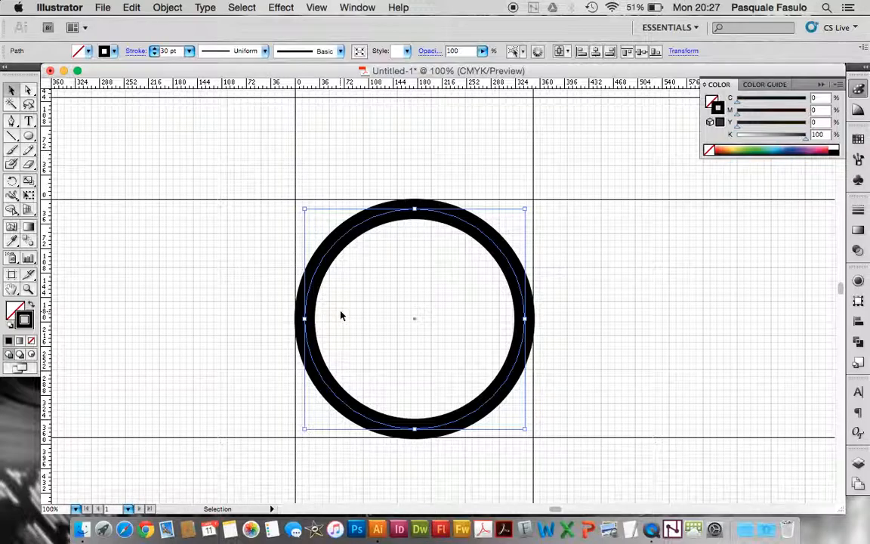
pyautogui.click(557, 410)
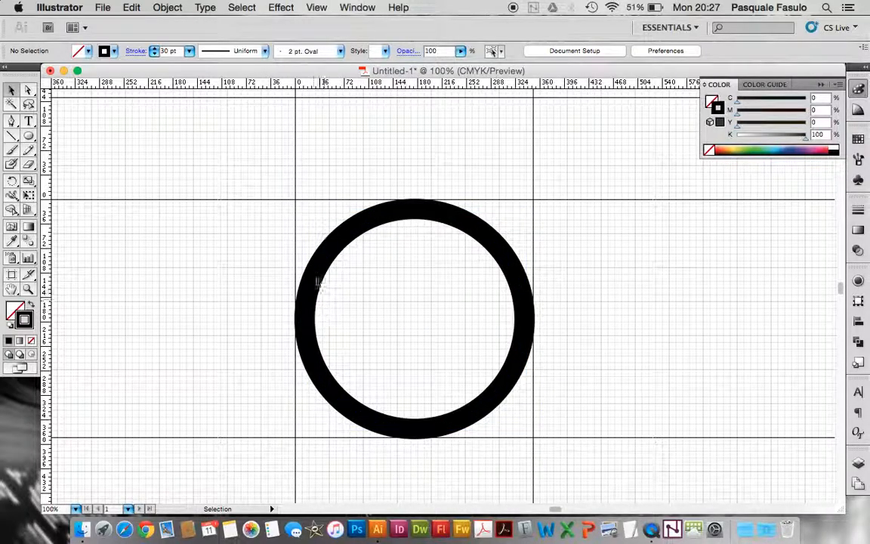
# Duplicate the ring and place the copy well outside the guides, level with the original on its left
pyautogui.click(321, 262)
pyautogui.press('a')
pyautogui.press('super+minus')
pyautogui.press('super+minus')
pyautogui.press('v')
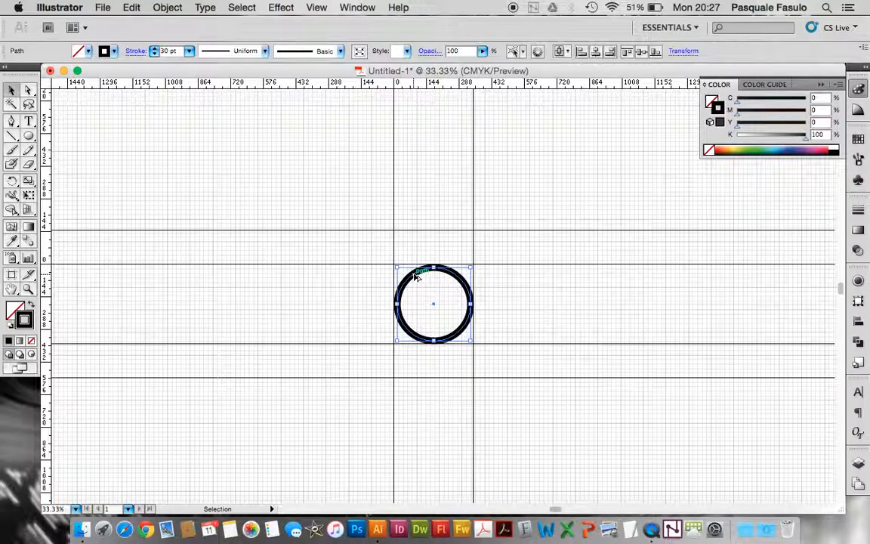
pyautogui.moveTo(414, 277); pyautogui.dragTo(151, 284)
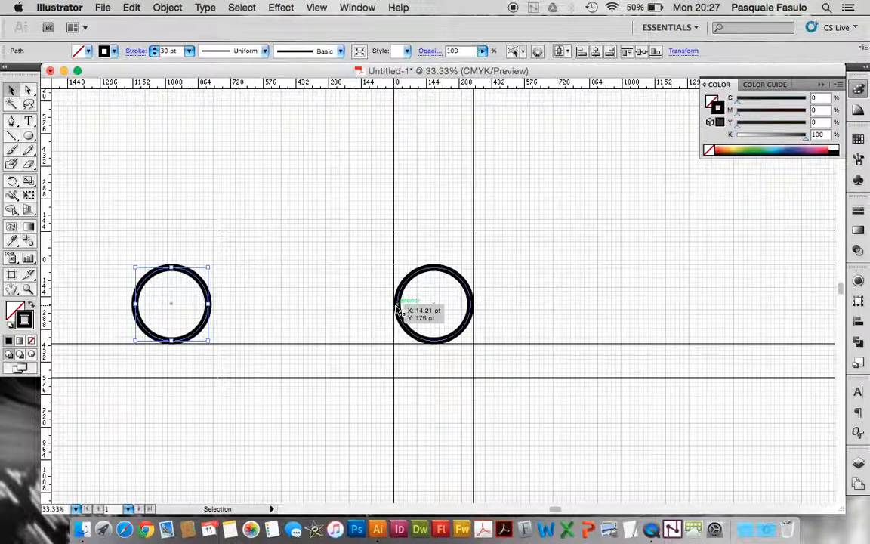
# Convert the duplicate ring's stroke to a filled shape with Outline Stroke
pyautogui.click(169, 7)
pyautogui.moveTo(171, 263)
pyautogui.click(342, 299)
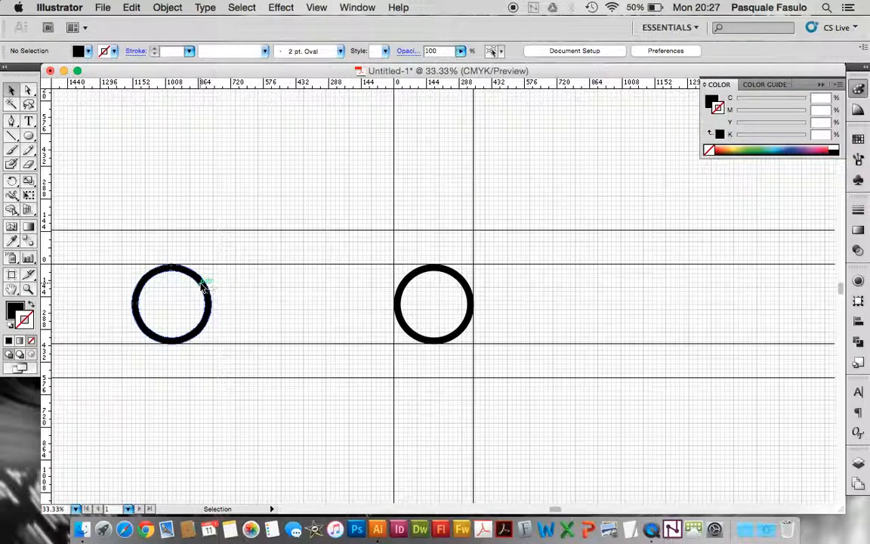
pyautogui.click(203, 286)
pyautogui.click(255, 332)
# Cut the original ring with Scissors at about X 286, Y 58 pt and X 285, Y 295 pt, aligning both cuts with a new vertical guide
pyautogui.press('z')
pyautogui.moveTo(355, 231); pyautogui.dragTo(506, 385)
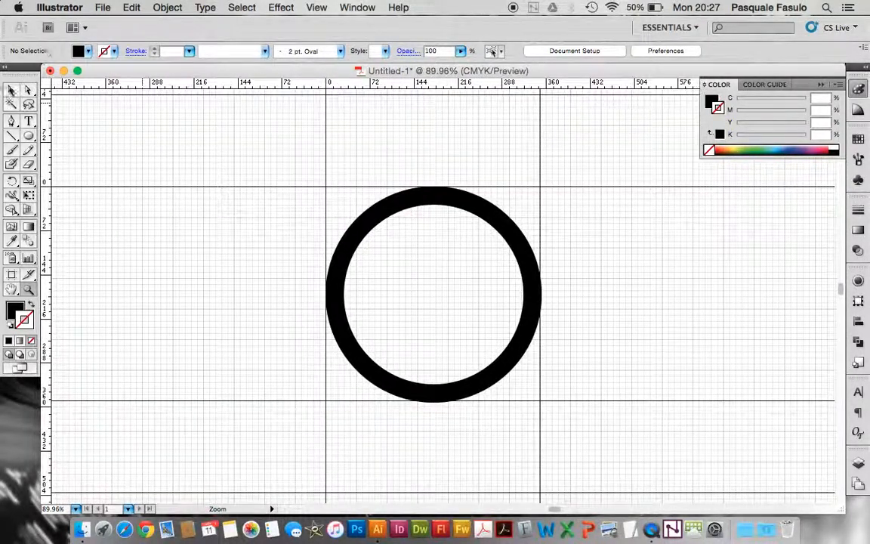
pyautogui.click(12, 90)
pyautogui.click(360, 239)
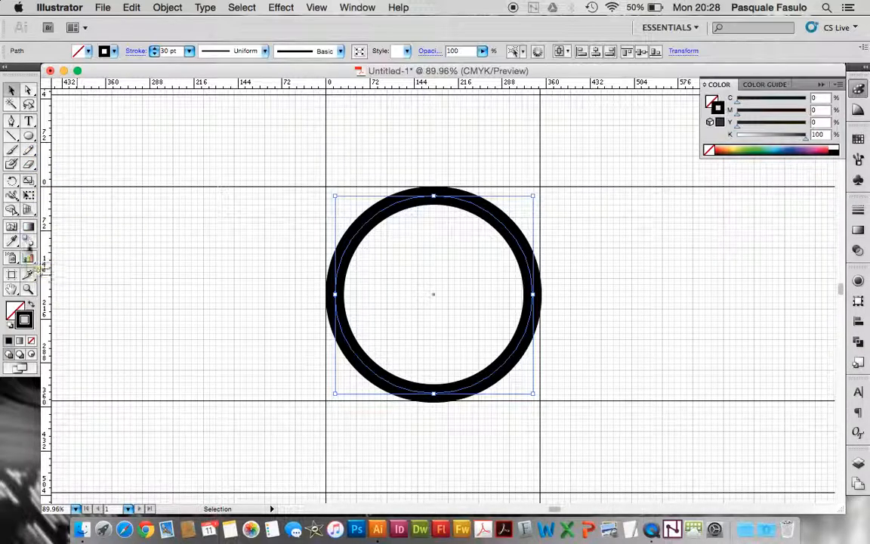
pyautogui.click(29, 165)
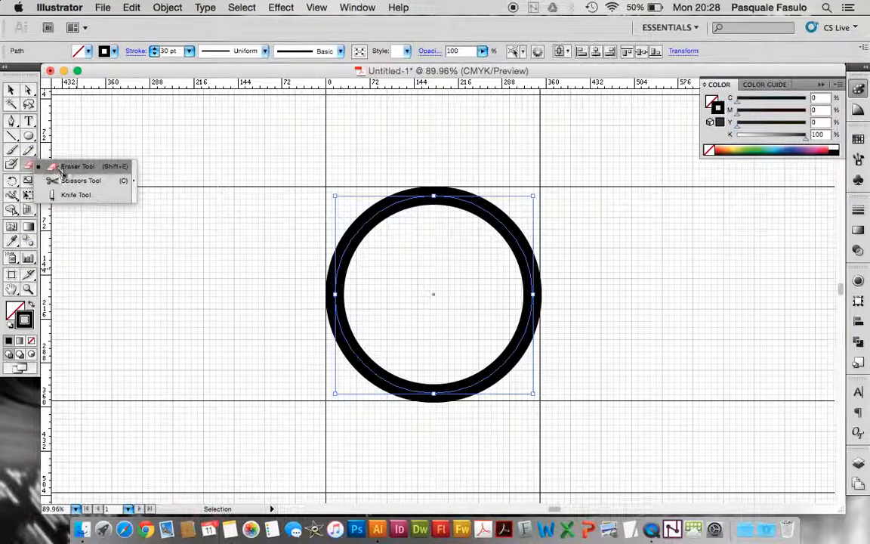
pyautogui.click(64, 180)
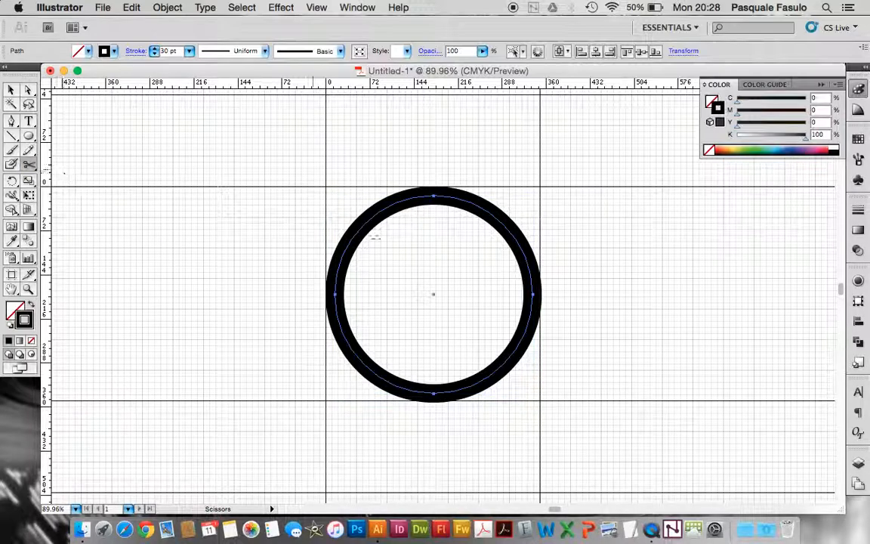
pyautogui.click(502, 222)
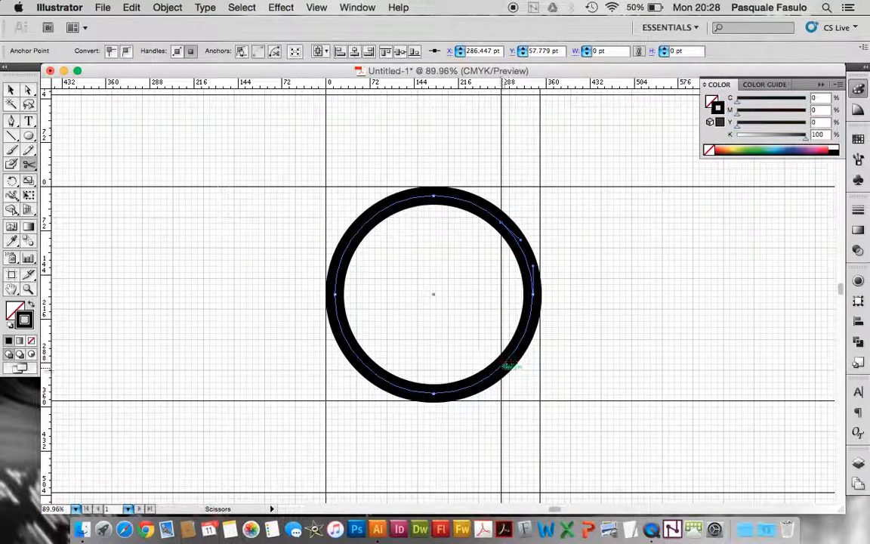
pyautogui.click(502, 363)
# Delete the arc to the right of the two cuts to leave a C shape
pyautogui.press('v')
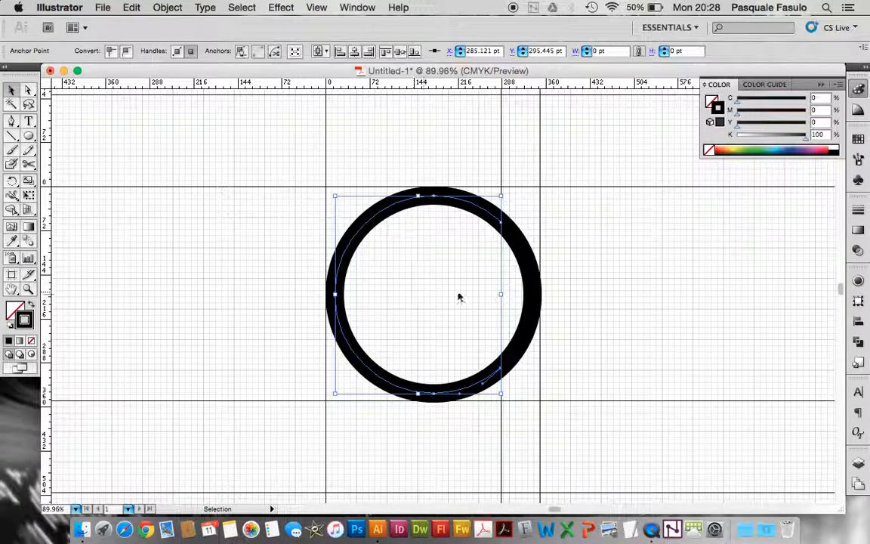
pyautogui.click(535, 304)
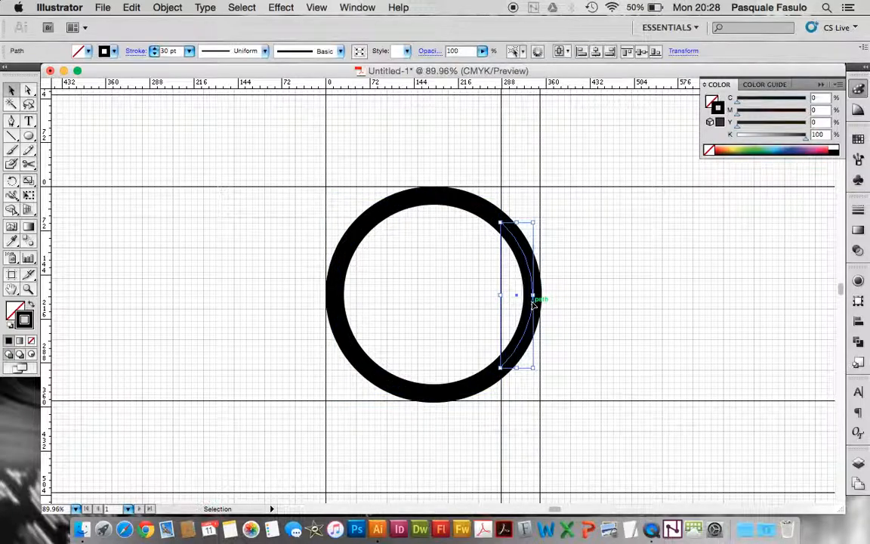
pyautogui.press('Delete')
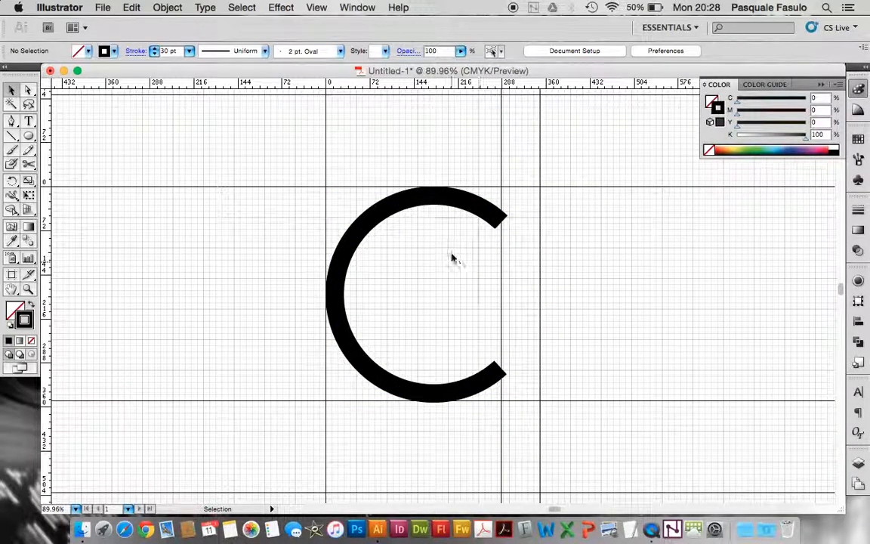
# Undo the arc deletion, the scissors cuts and the added vertical guide
pyautogui.press('super+minus')
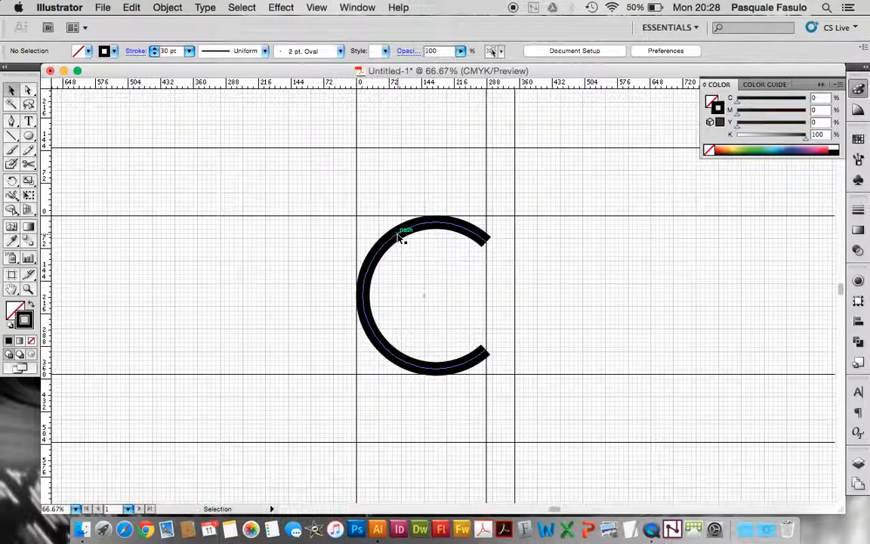
pyautogui.press('super+z')
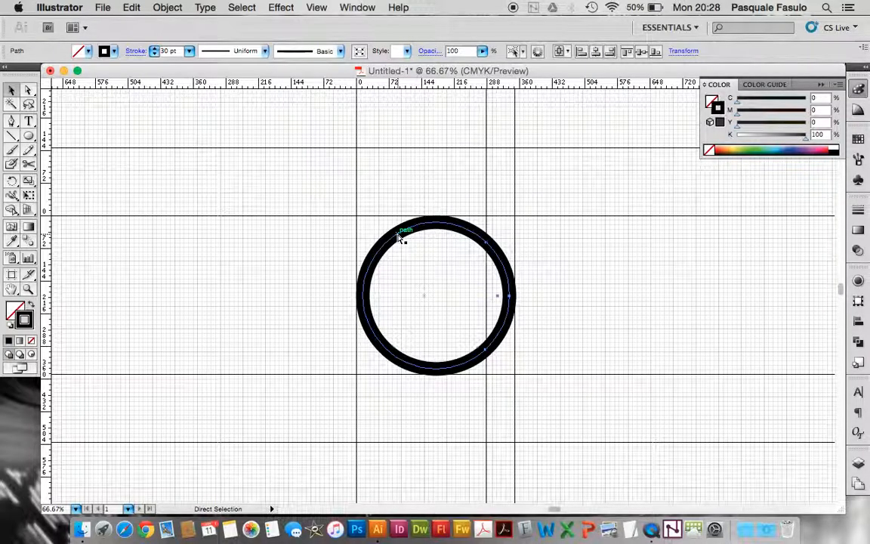
pyautogui.press('super+z')
pyautogui.press('super+z')
# Copy the complete ring between the guides to the clipboard and deselect it
pyautogui.press('super+c')
pyautogui.click(464, 311)
pyautogui.click(496, 255)
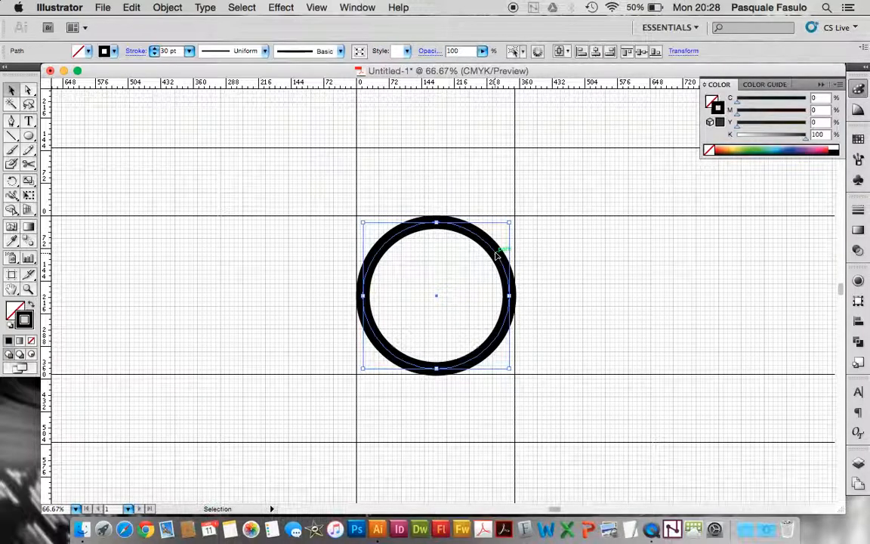
pyautogui.click(168, 7)
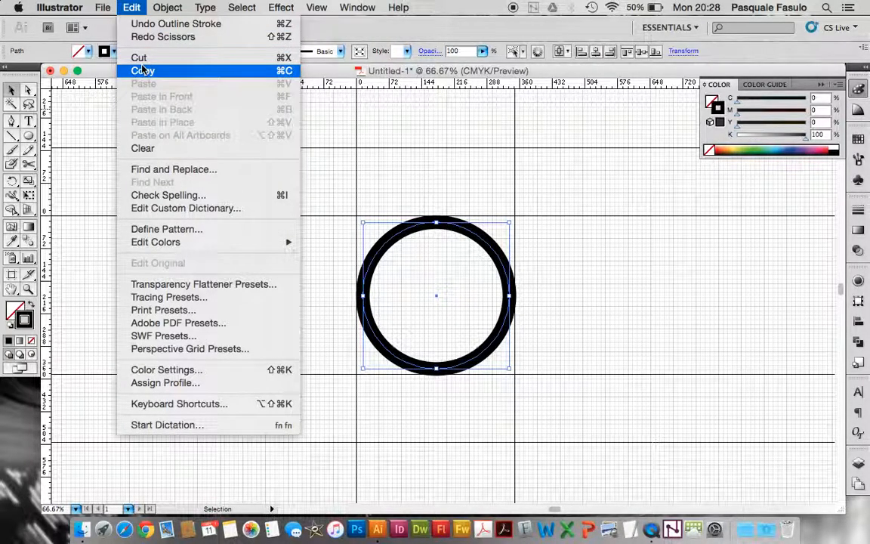
pyautogui.click(142, 70)
pyautogui.click(256, 277)
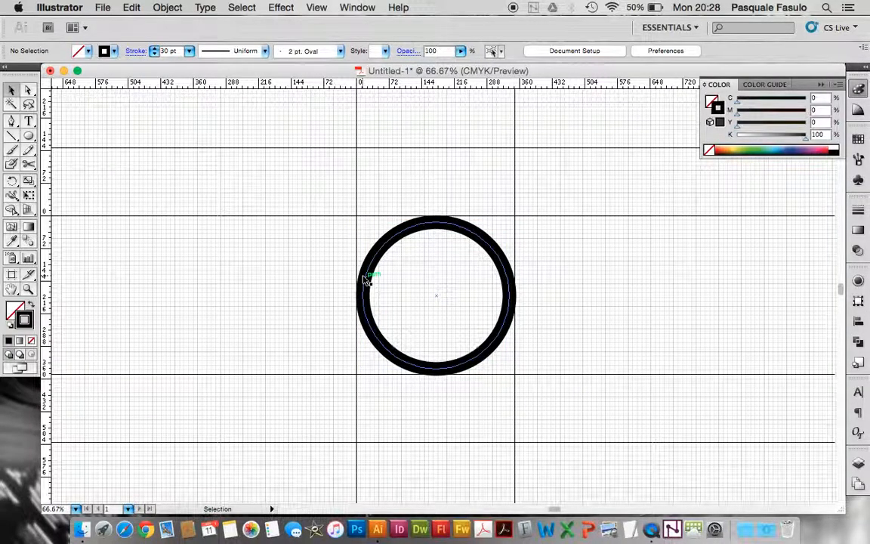
# Cut the ring with Scissors at about X 300, Y 73 pt and X 293, Y 287 pt, adding a vertical guide to align the cuts
pyautogui.click(369, 281)
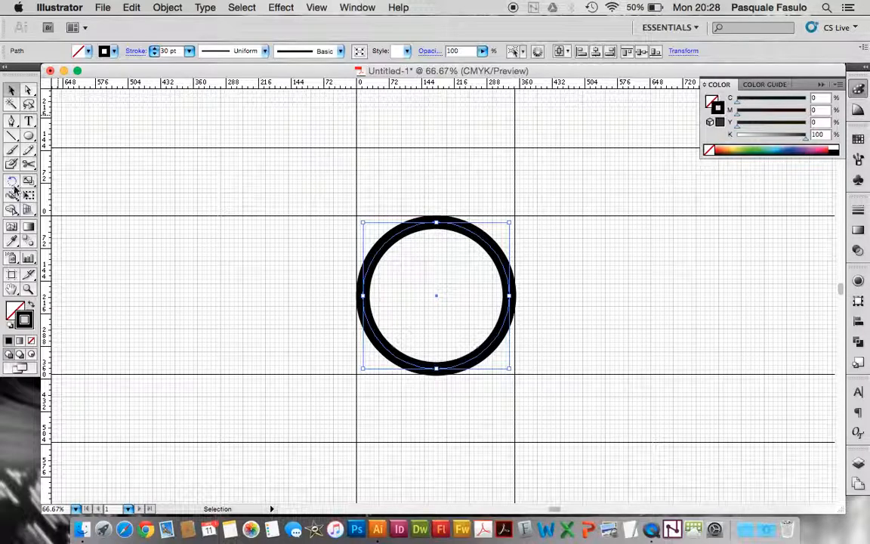
pyautogui.click(29, 165)
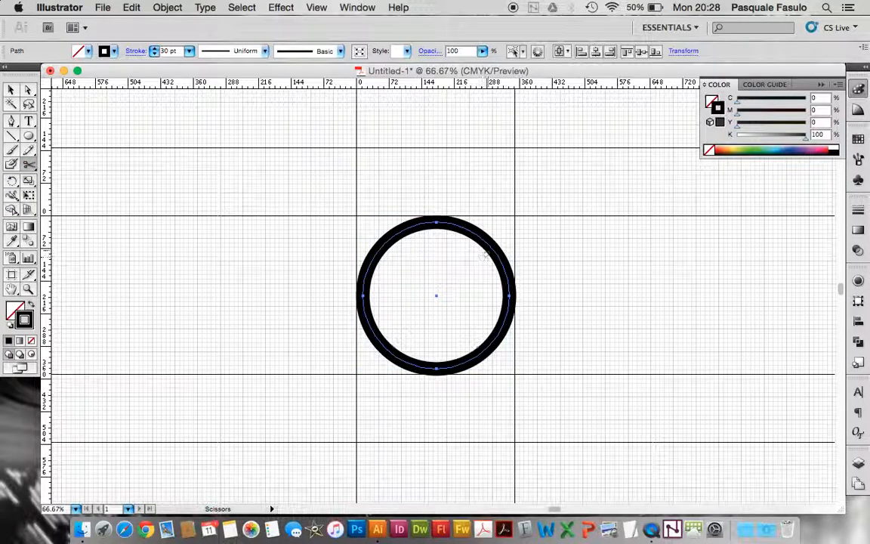
pyautogui.click(499, 246)
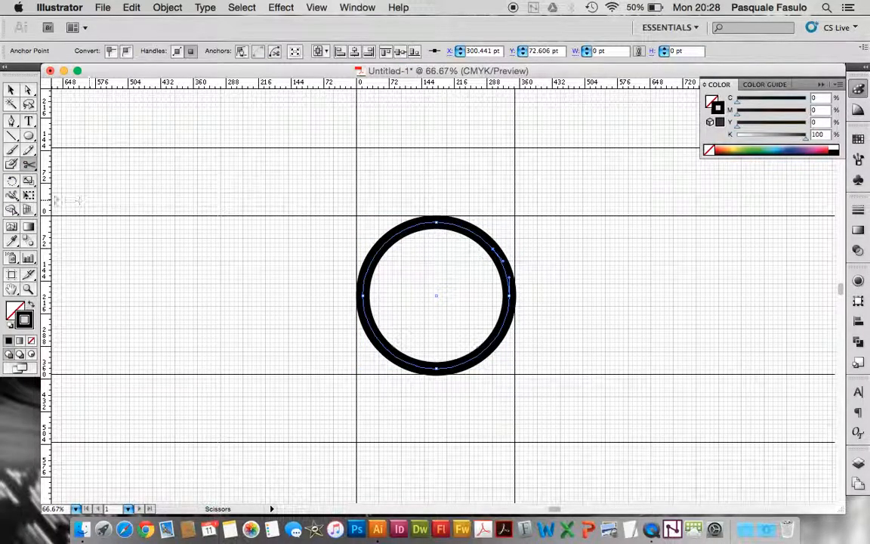
pyautogui.moveTo(47, 202); pyautogui.dragTo(493, 252)
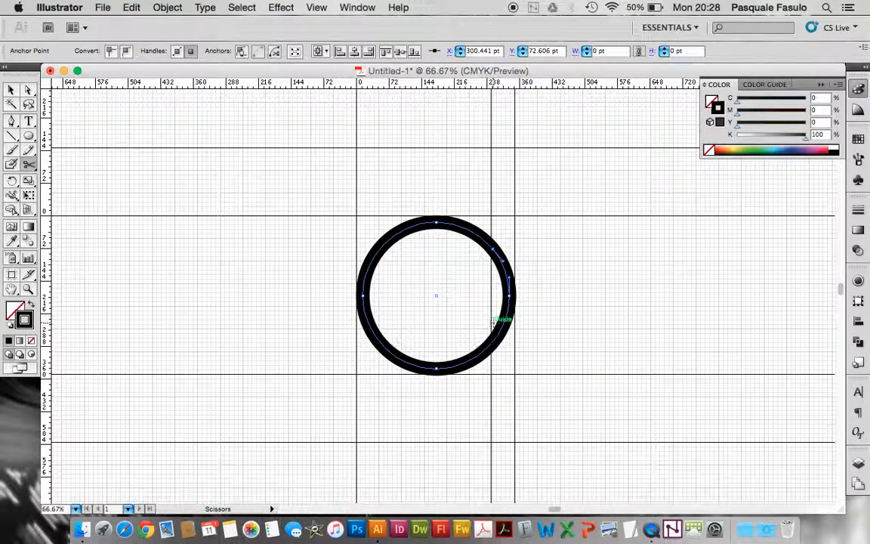
pyautogui.click(490, 344)
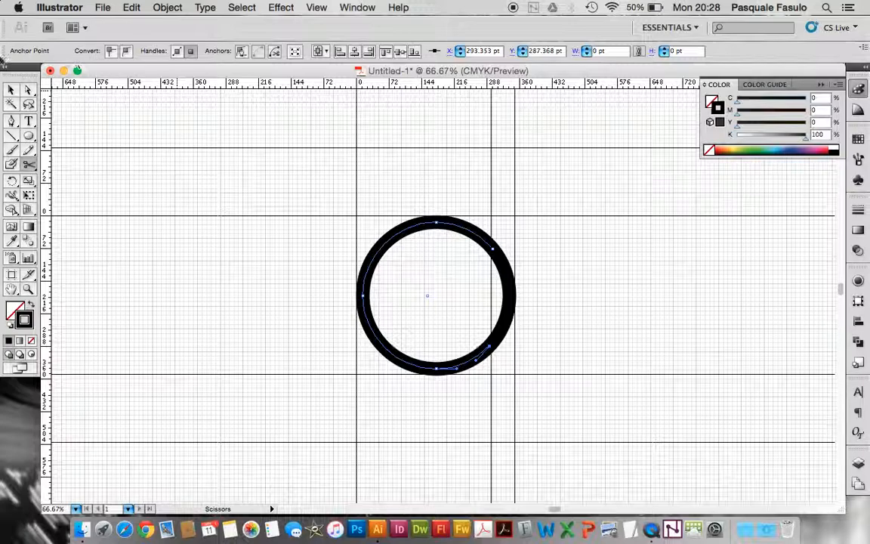
# Delete the ring's right-hand arc between the cuts to form the letter C
pyautogui.click(12, 90)
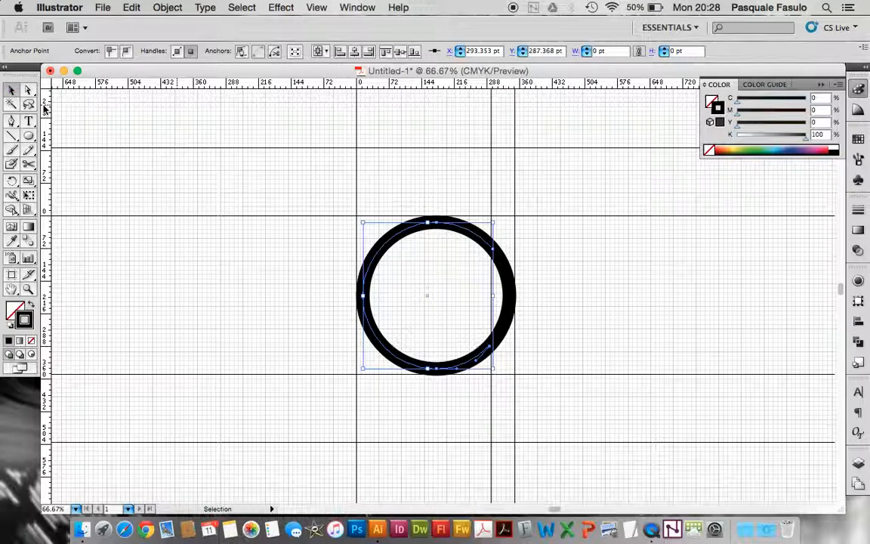
pyautogui.click(510, 311)
pyautogui.press('Delete')
# Move the finished C next to the outlined O on the same baseline and outline its stroke
pyautogui.click(457, 223)
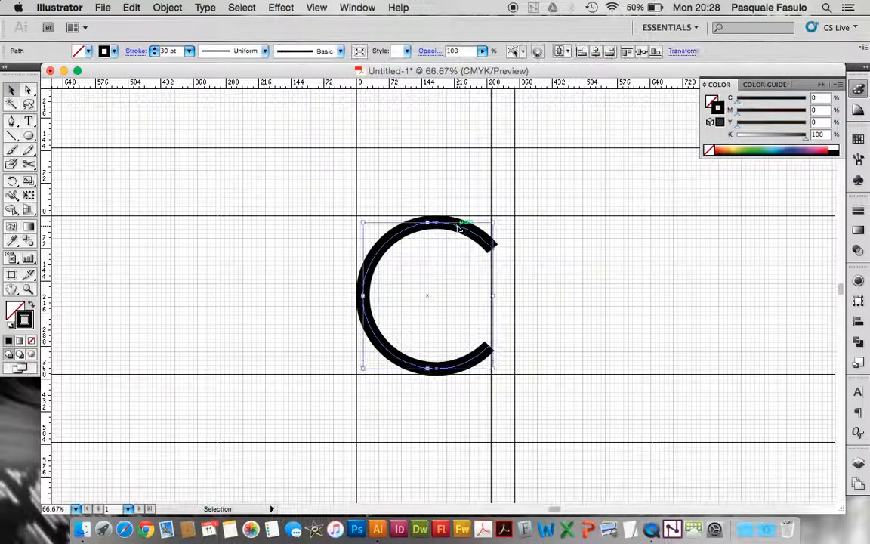
pyautogui.press('super+minus')
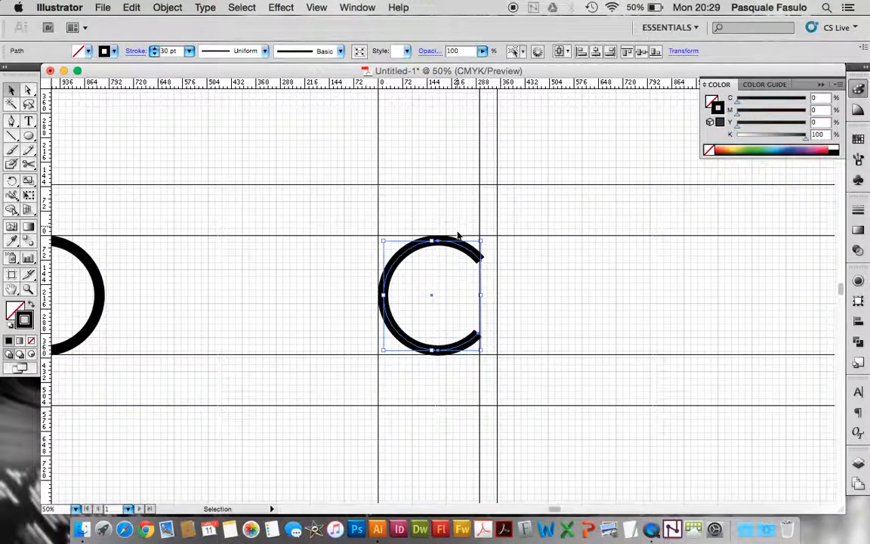
pyautogui.moveTo(462, 249); pyautogui.dragTo(195, 248)
pyautogui.click(172, 9)
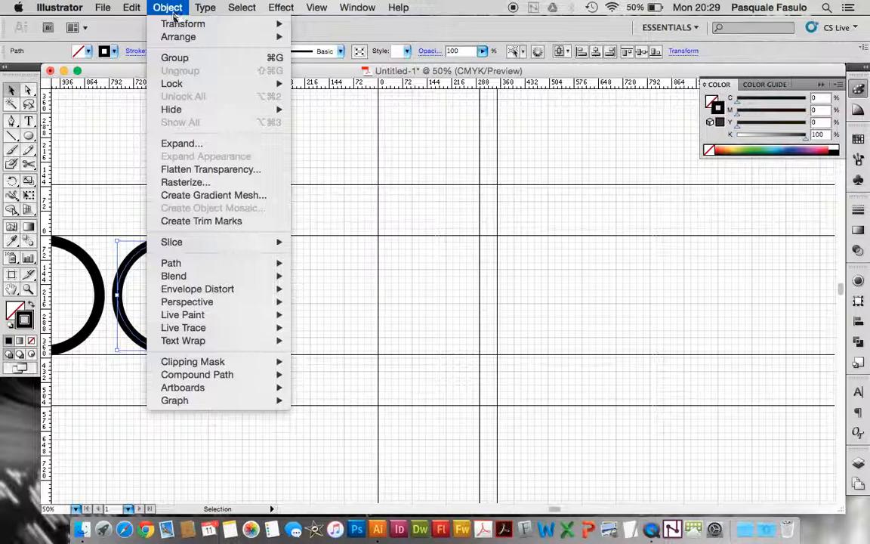
pyautogui.moveTo(177, 262)
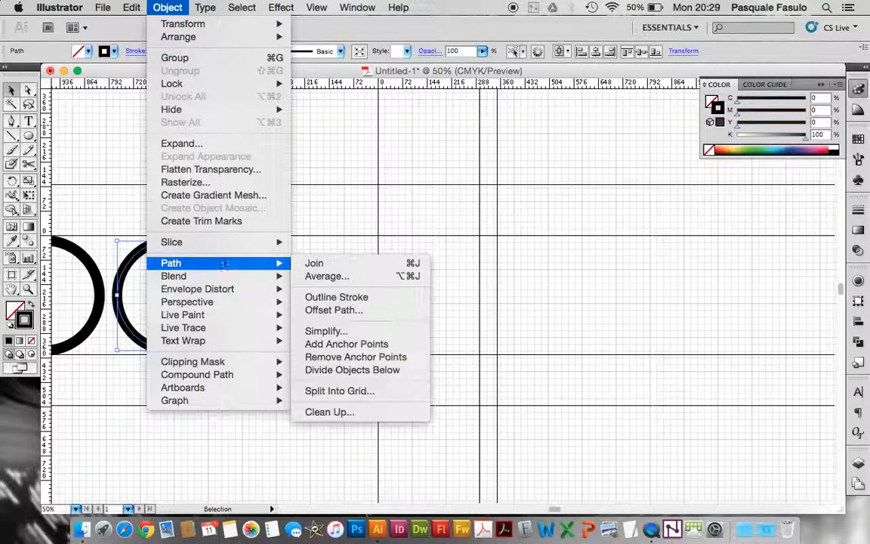
pyautogui.click(314, 297)
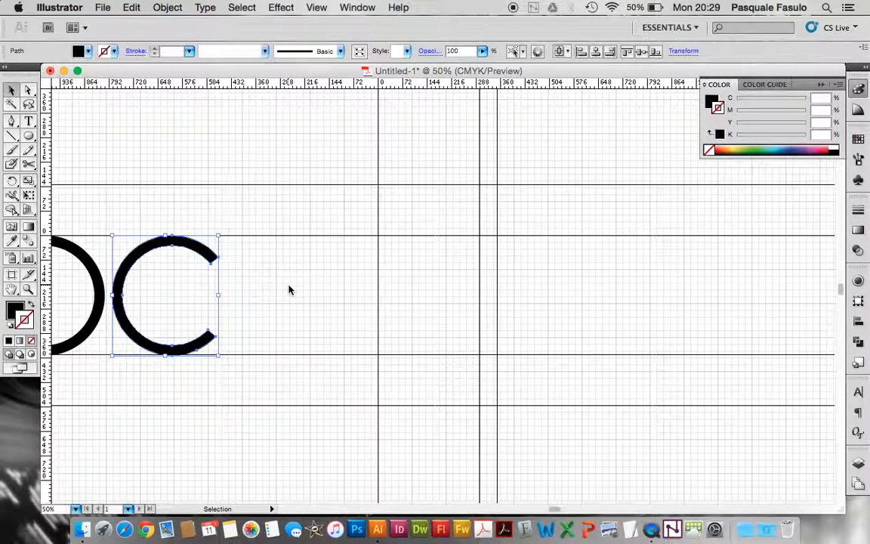
pyautogui.click(289, 289)
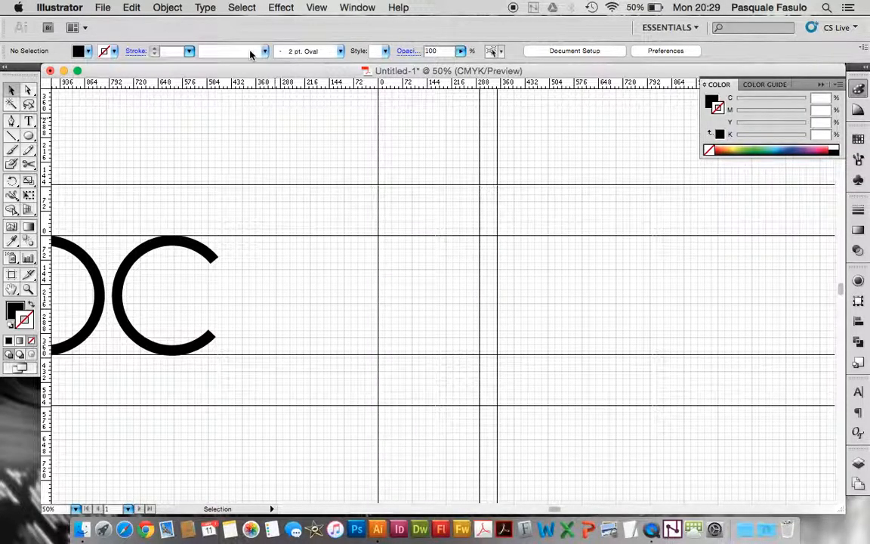
# Paste the complete ring in place between the guides and copy it to the clipboard again
pyautogui.click(134, 8)
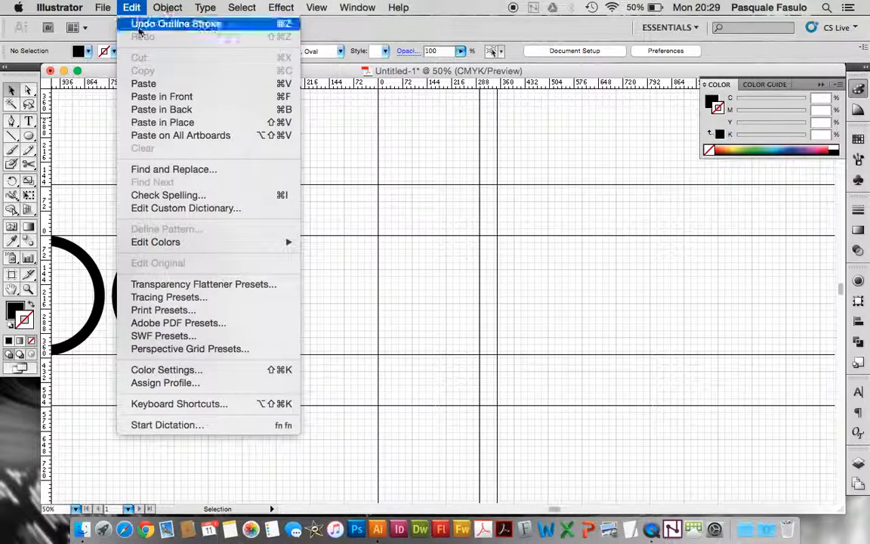
pyautogui.click(154, 122)
pyautogui.click(531, 315)
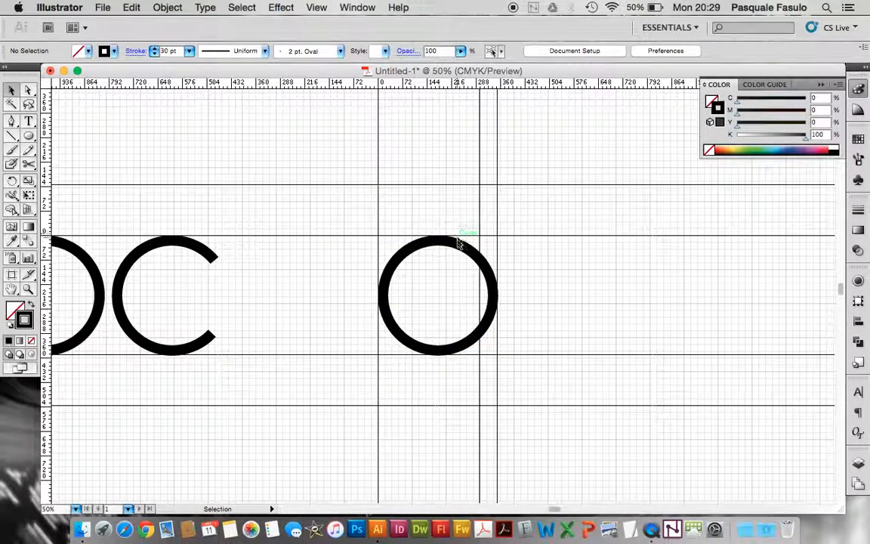
pyautogui.click(462, 245)
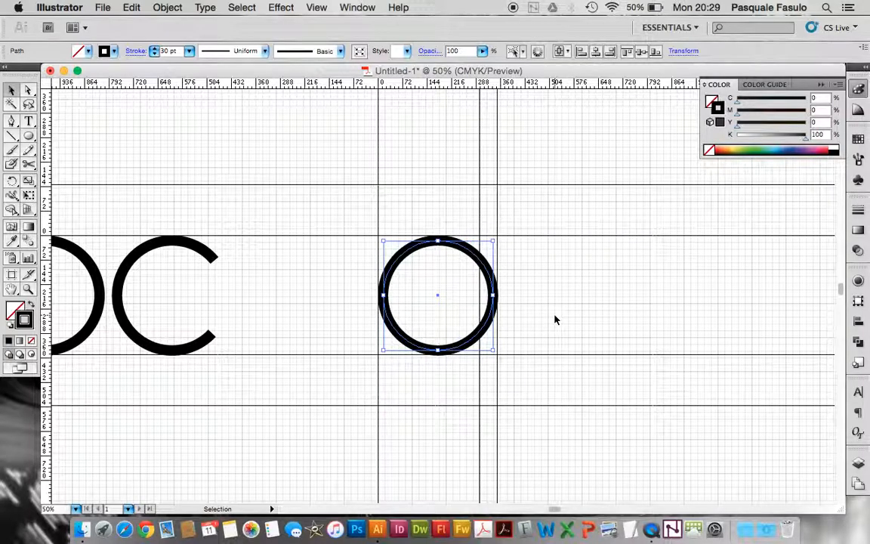
pyautogui.press('super+c')
pyautogui.click(536, 284)
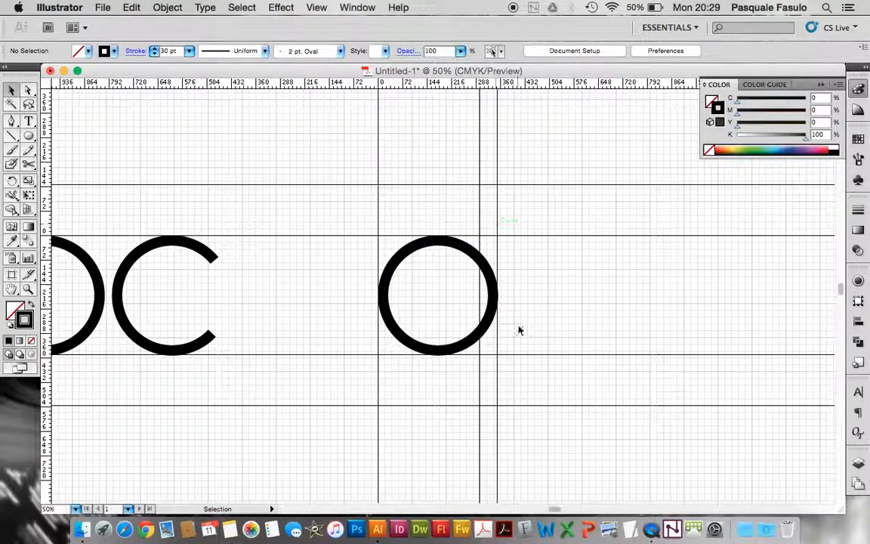
# Cut the ring with Scissors at its lower-right intersection with the inner vertical guide, about X 298, Y 282 pt
pyautogui.click(28, 290)
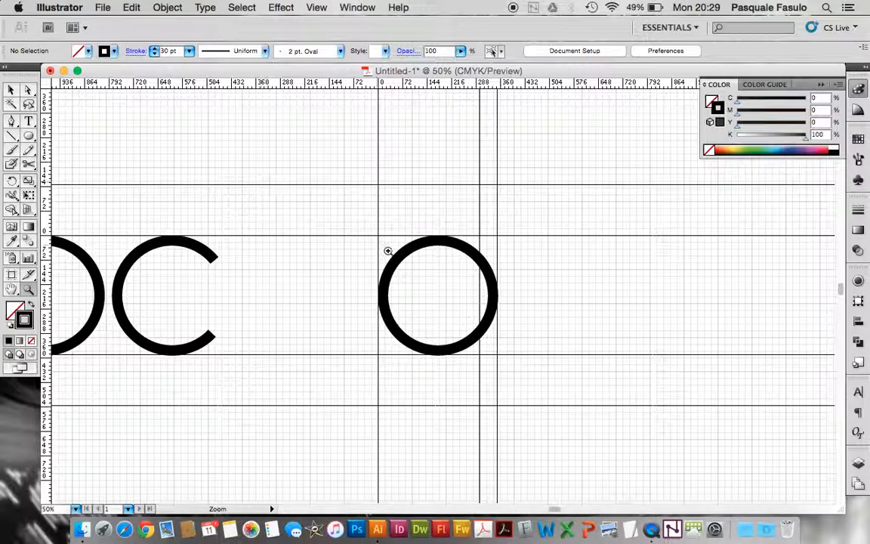
pyautogui.moveTo(367, 227); pyautogui.dragTo(582, 383)
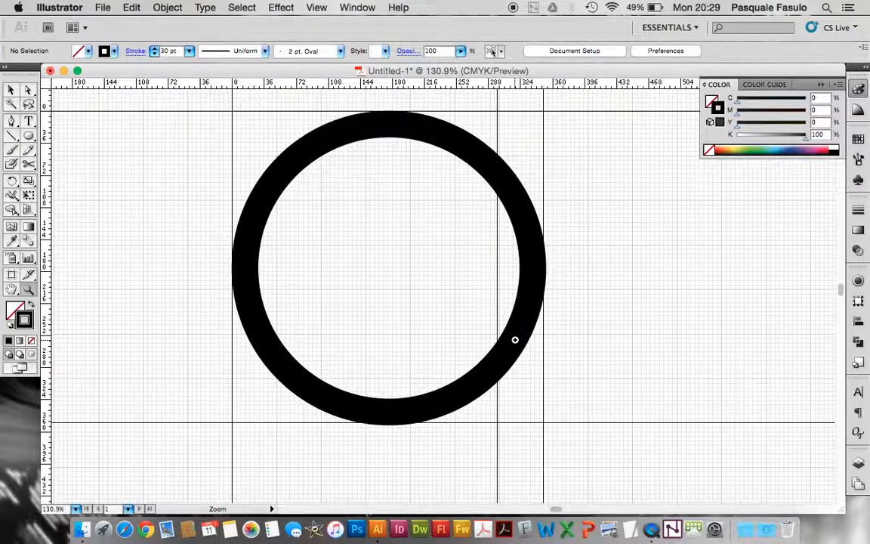
pyautogui.press('v')
pyautogui.moveTo(29, 162); pyautogui.dragTo(52, 159)
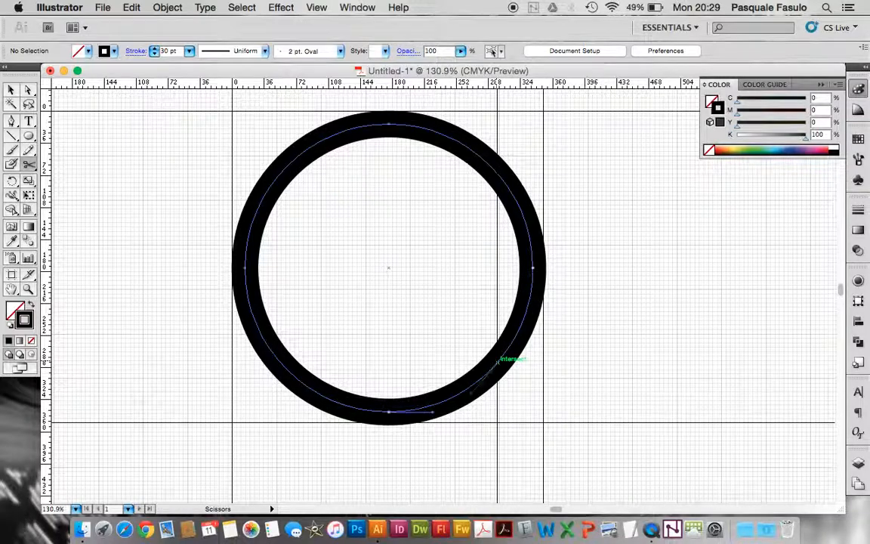
pyautogui.click(498, 360)
# Delete the arc between the scissors cut and the ring's right-hand anchor to open the letter e
pyautogui.press('a')
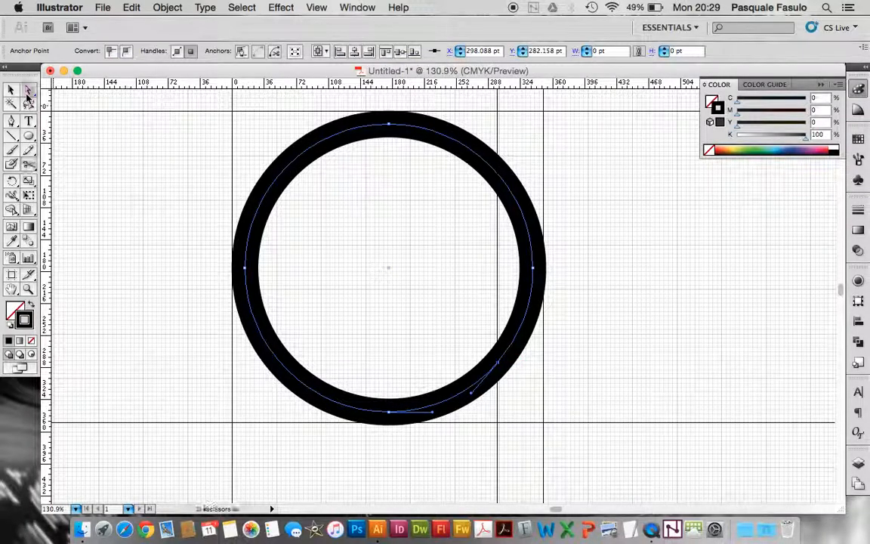
pyautogui.click(592, 334)
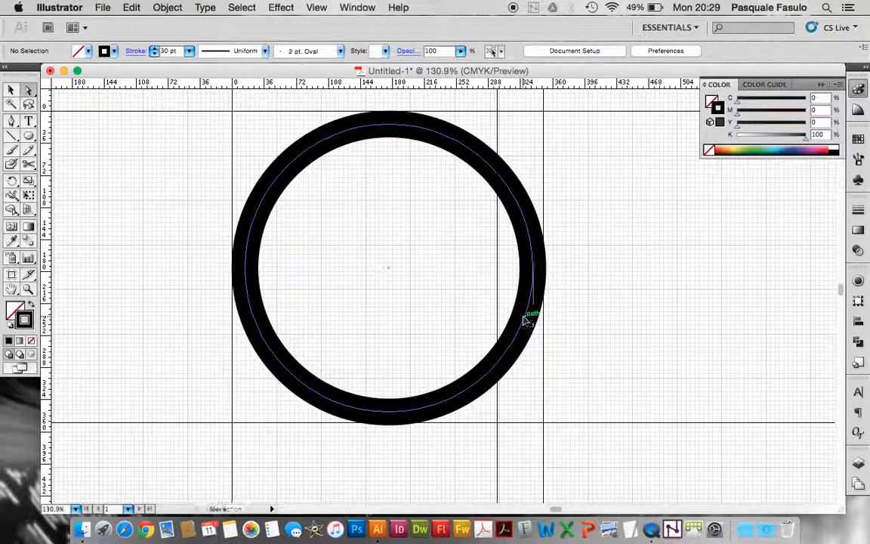
pyautogui.click(528, 316)
pyautogui.press('Delete')
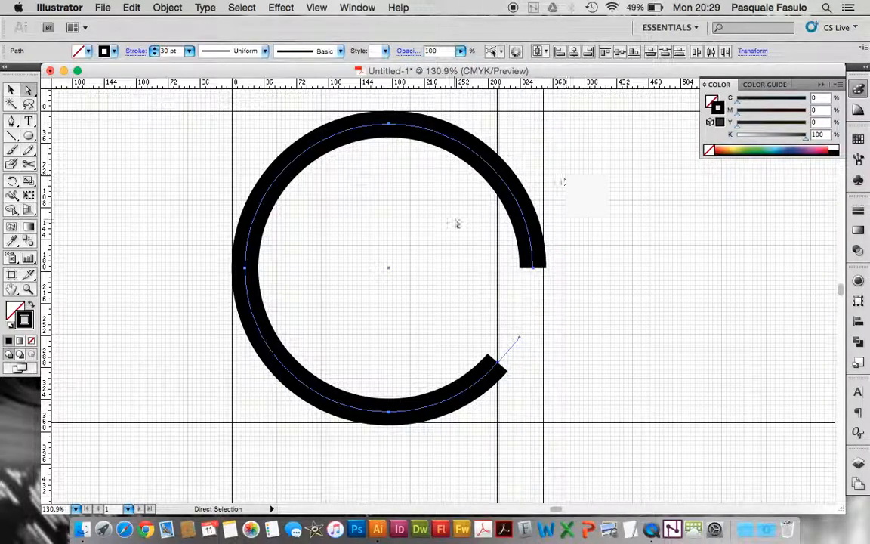
# Draw the e's crossbar with the Pen tool from the right-hand end anchor at X 338, Y 176 pt to about X 14, Y 179 pt
pyautogui.click(12, 122)
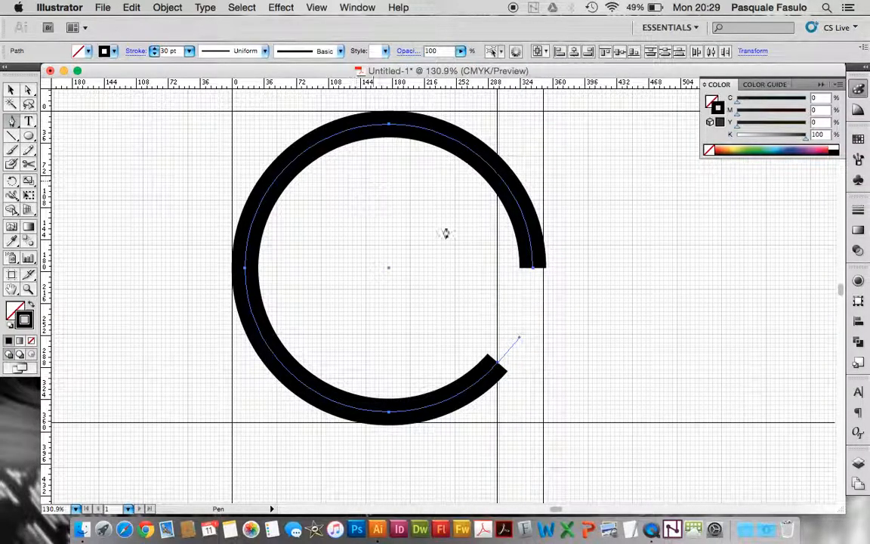
pyautogui.click(532, 273)
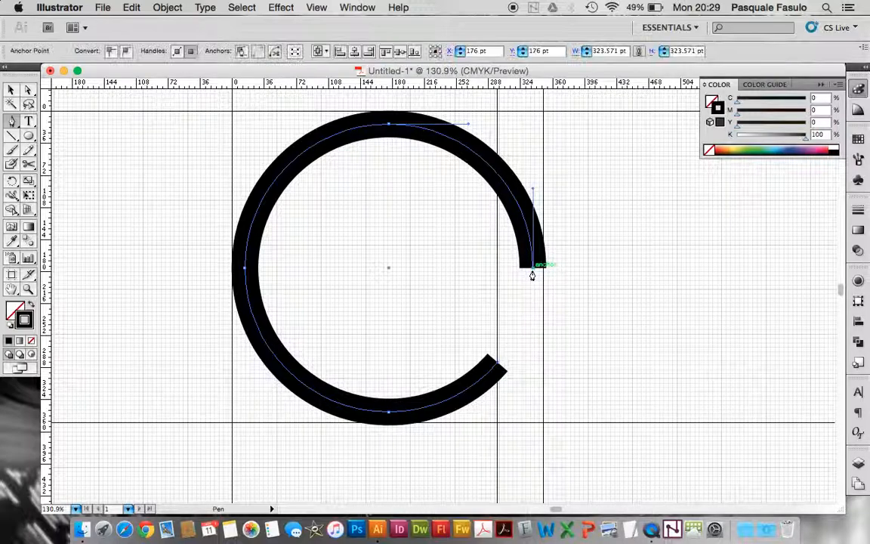
pyautogui.click(245, 268)
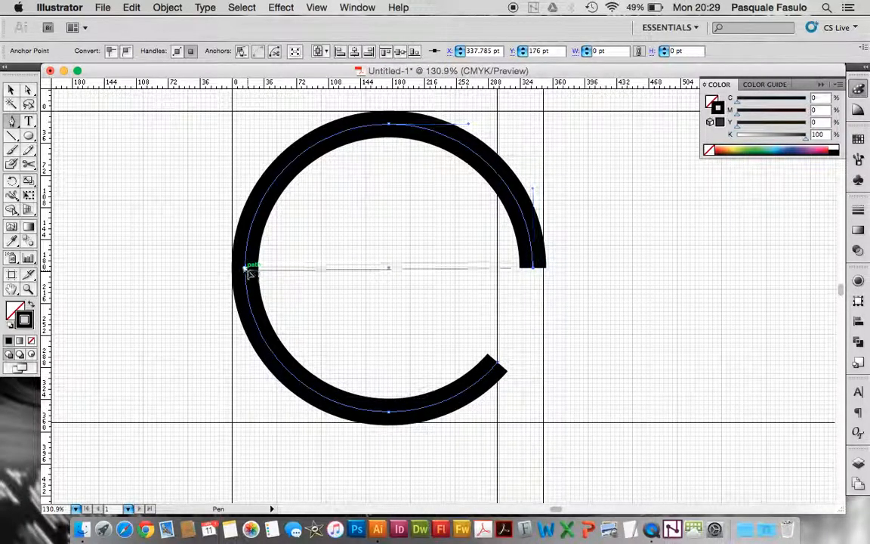
pyautogui.click(10, 89)
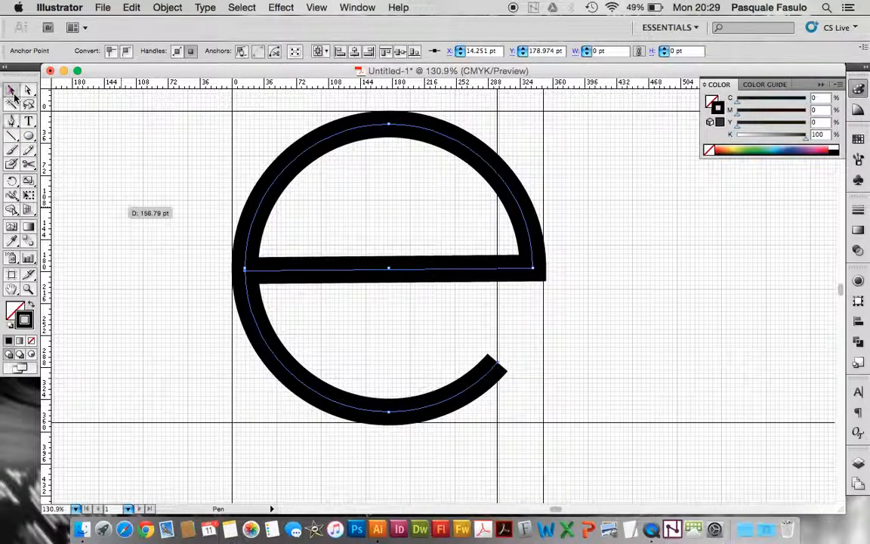
pyautogui.click(118, 249)
# Move the e next to the C and paste another complete ring between the guides
pyautogui.press('super+1')
pyautogui.press('super+minus')
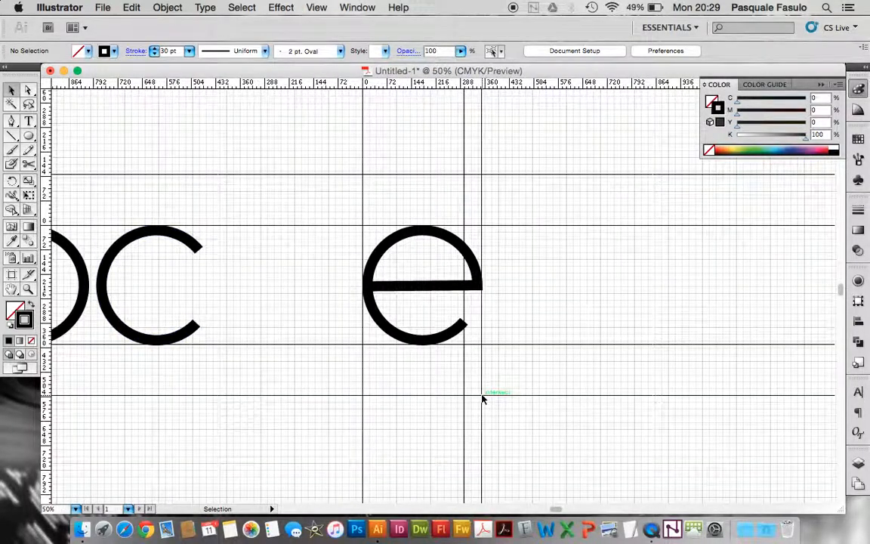
pyautogui.click(478, 284)
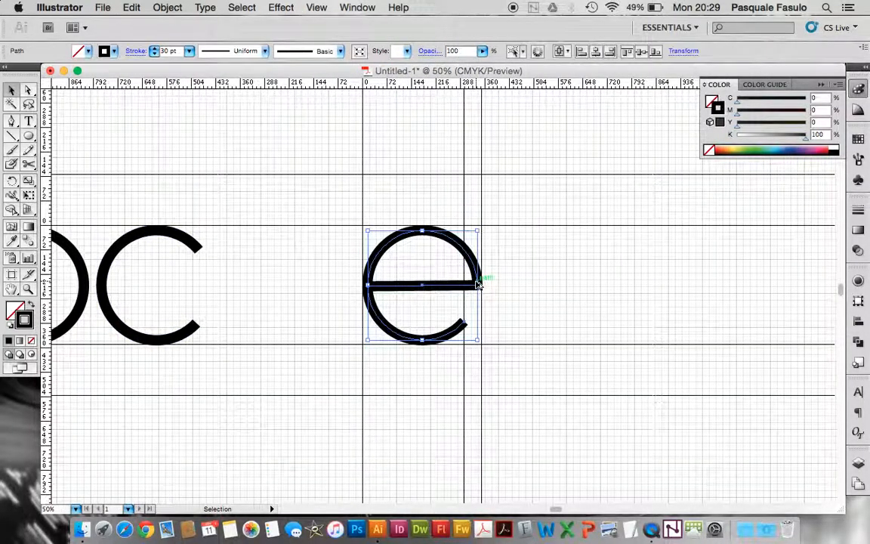
pyautogui.moveTo(477, 284); pyautogui.dragTo(320, 286)
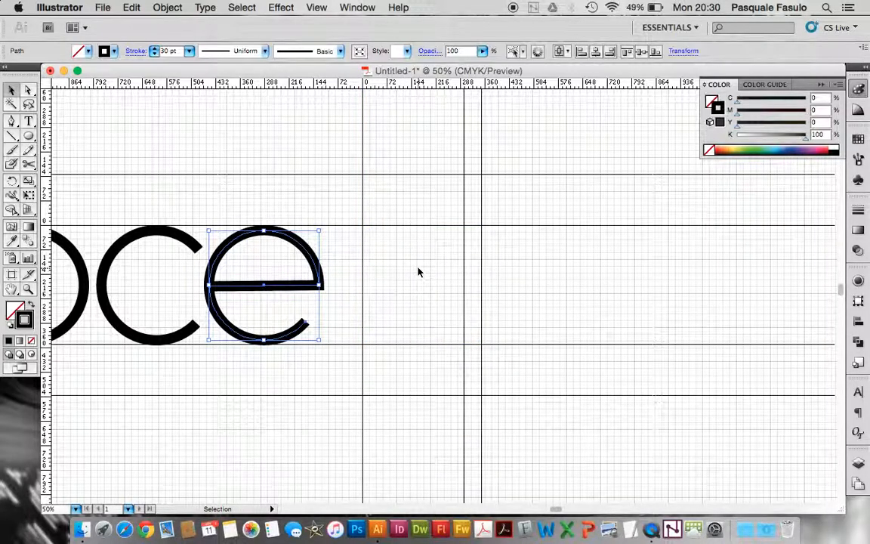
pyautogui.press('super+v')
pyautogui.hscroll(-5, 305, 194)
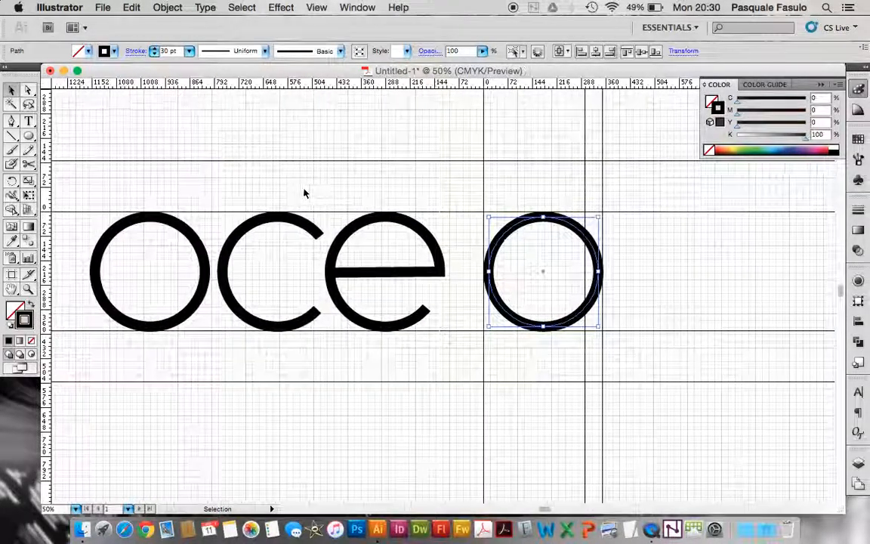
# Outline the stroke of the letter e
pyautogui.click(402, 271)
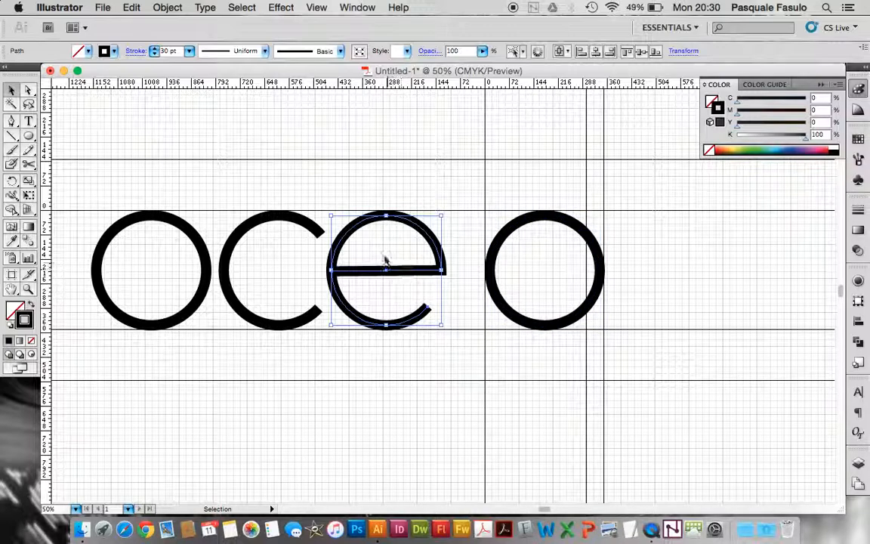
pyautogui.click(167, 6)
pyautogui.moveTo(226, 264)
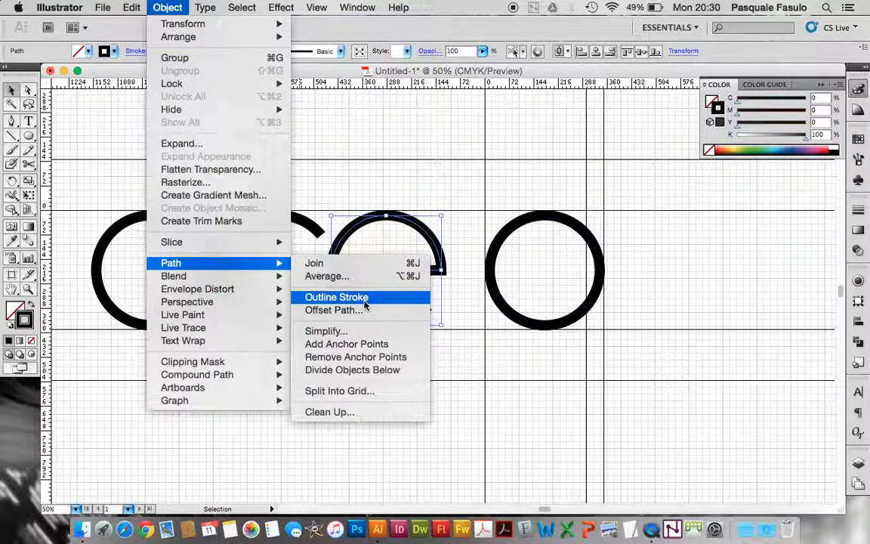
pyautogui.click(365, 302)
pyautogui.press('a')
# Shift the letters o, c and e together to the left, farther away from the ring between the guides
pyautogui.press('super+minus')
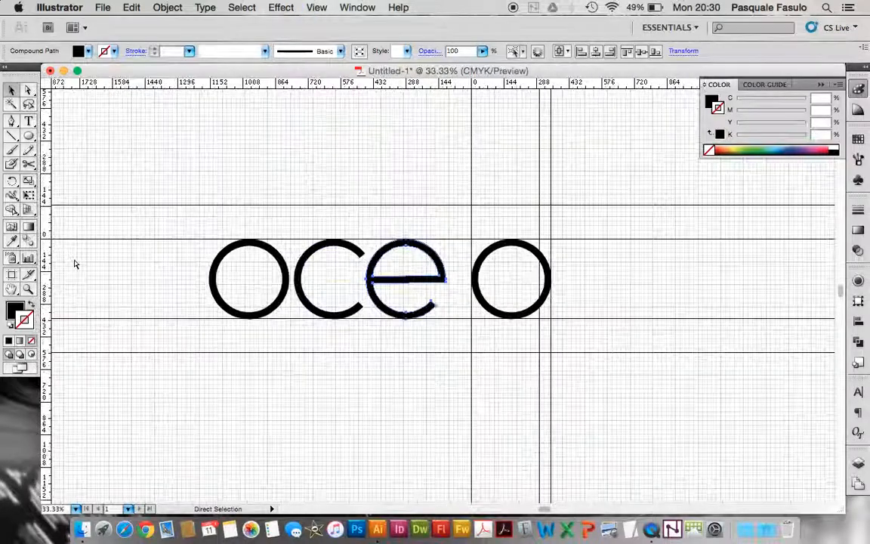
pyautogui.press('super+minus')
pyautogui.press('v')
pyautogui.moveTo(223, 245); pyautogui.dragTo(413, 297)
pyautogui.hotkey('shift', 'Left')
pyautogui.hotkey('shift', 'Left')
pyautogui.hotkey('shift', 'Left')
pyautogui.hotkey('shift', 'Left')
pyautogui.hotkey('shift', 'Left')
pyautogui.hotkey('shift', 'Left')
pyautogui.hotkey('shift', 'Left')
pyautogui.hotkey('shift', 'Left')
pyautogui.hotkey('shift', 'Left')
pyautogui.hotkey('shift', 'Left')
pyautogui.hotkey('shift', 'Left')
pyautogui.hotkey('shift', 'Left')
pyautogui.hotkey('shift', 'Left')
pyautogui.hotkey('shift', 'Left')
pyautogui.hotkey('shift', 'Left')
pyautogui.hotkey('shift', 'Left')
pyautogui.hotkey('shift', 'Left')
pyautogui.hotkey('shift', 'Left')
pyautogui.hotkey('shift', 'Left')
pyautogui.hotkey('shift', 'Left')
pyautogui.hotkey('shift', 'Left')
pyautogui.hotkey('shift', 'Left')
pyautogui.hotkey('shift', 'Left')
pyautogui.hotkey('shift', 'Left')
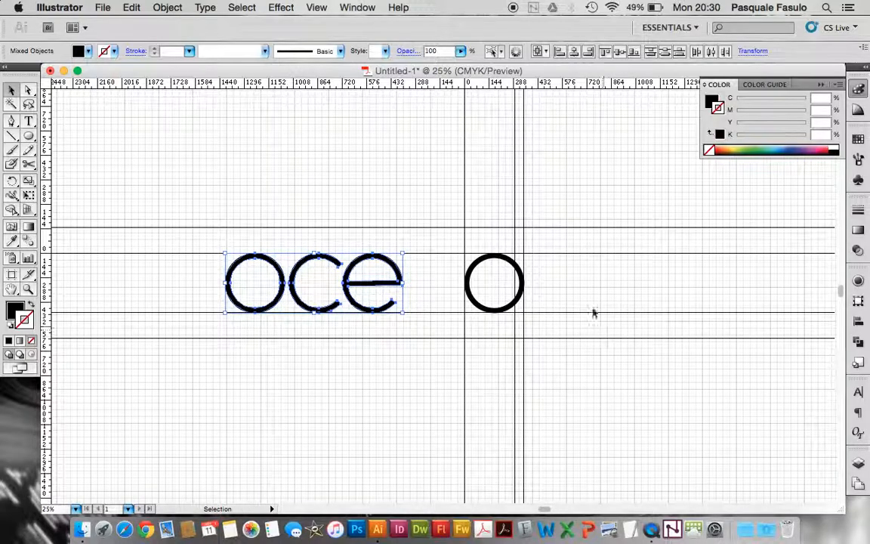
pyautogui.click(575, 297)
# Draw a vertical line along the outermost right guide from the baseline guide up to the topmost horizontal guide
pyautogui.scroll(4, 575, 297)
pyautogui.hscroll(2, 574, 297)
pyautogui.click(11, 136)
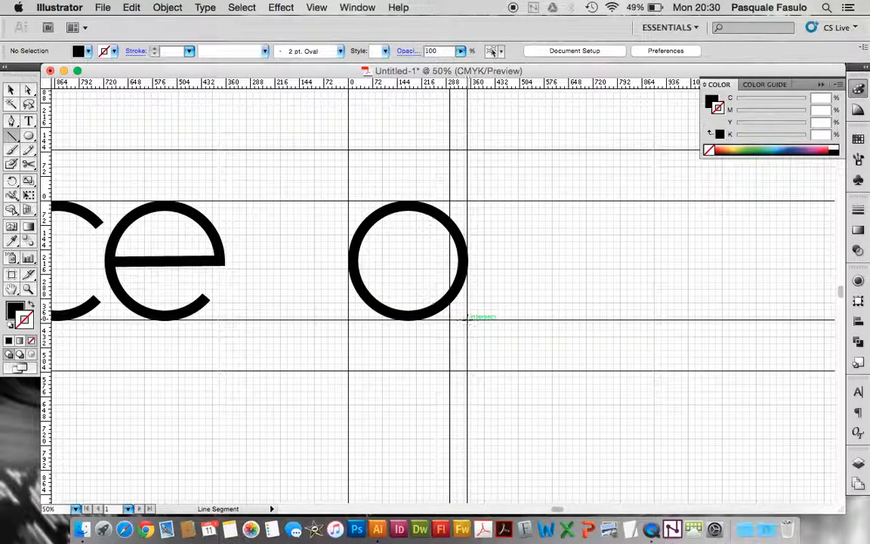
pyautogui.moveTo(466, 318); pyautogui.dragTo(467, 150)
pyautogui.click(11, 90)
# Give the vertical line a black stroke with a weight of 30 pt
pyautogui.click(189, 52)
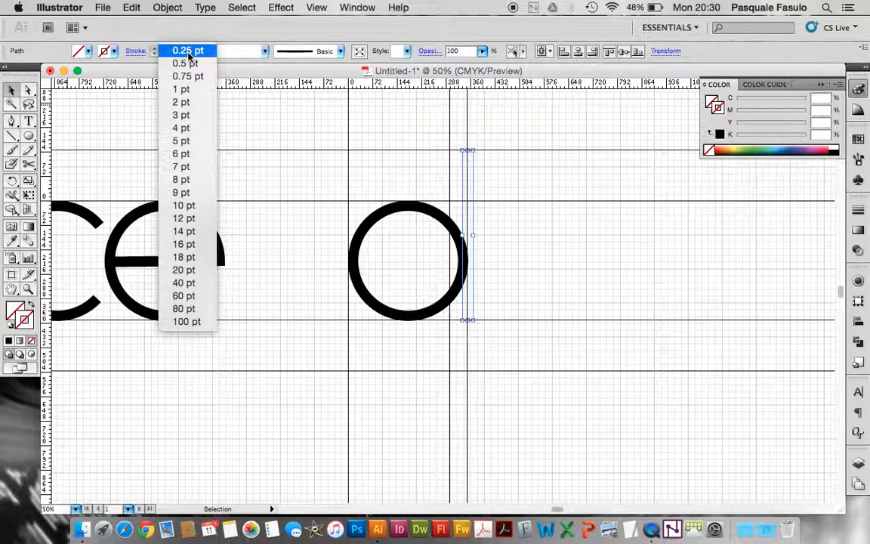
pyautogui.click(151, 42)
pyautogui.click(115, 52)
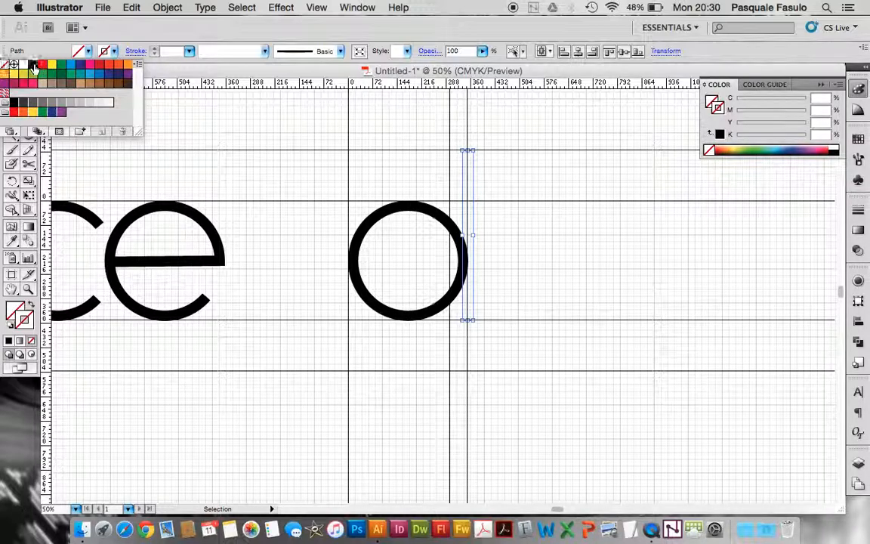
pyautogui.click(33, 65)
pyautogui.click(114, 51)
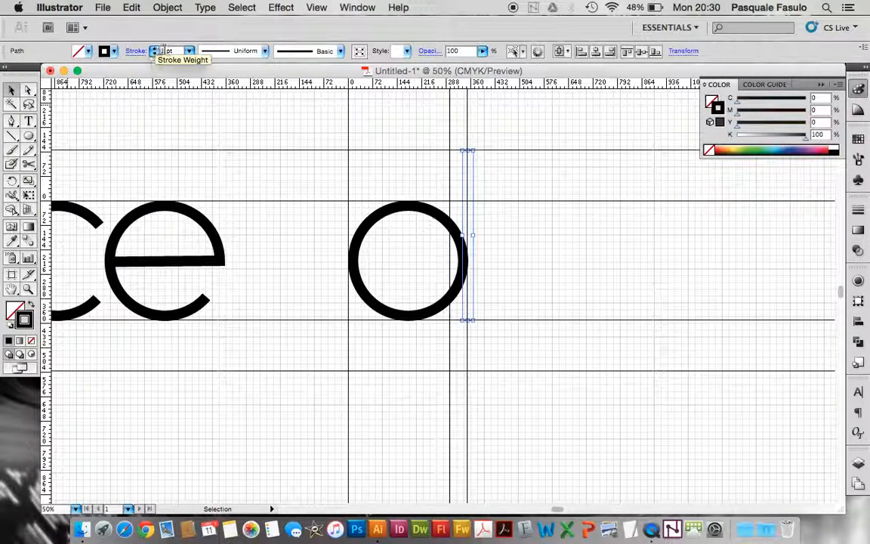
pyautogui.press('Return')
# Nudge the vertical stem left until its right edge aligns with the outermost guide and it overlaps the ring's side
pyautogui.press('super+equal')
pyautogui.scroll(3, 516, 262)
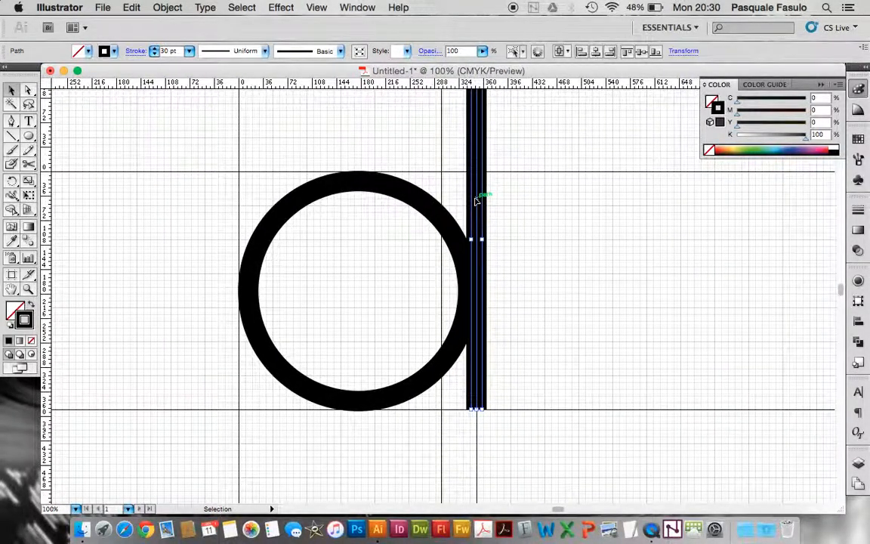
pyautogui.press('Left')
pyautogui.press('Left')
pyautogui.press('Left')
pyautogui.press('Left')
pyautogui.press('Left')
pyautogui.press('Left')
pyautogui.press('Left')
pyautogui.press('Left')
pyautogui.press('Left')
pyautogui.press('Left')
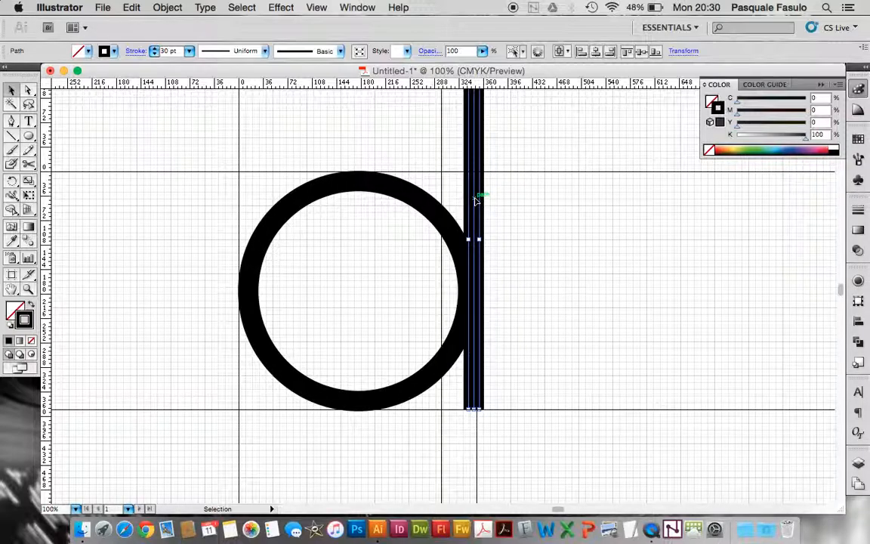
pyautogui.press('Left')
pyautogui.press('Left')
pyautogui.press('Left')
pyautogui.press('Left')
pyautogui.press('Left')
pyautogui.press('Right')
pyautogui.press('Right')
pyautogui.press('Right')
pyautogui.press('Right')
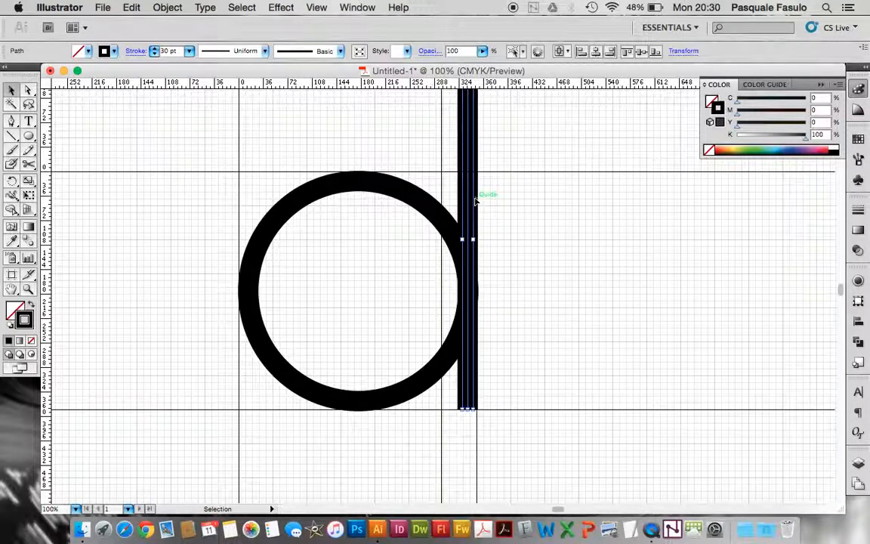
# Place a copy of the letter d farther to the right on the same baseline, keeping the original between the guides
pyautogui.click(568, 282)
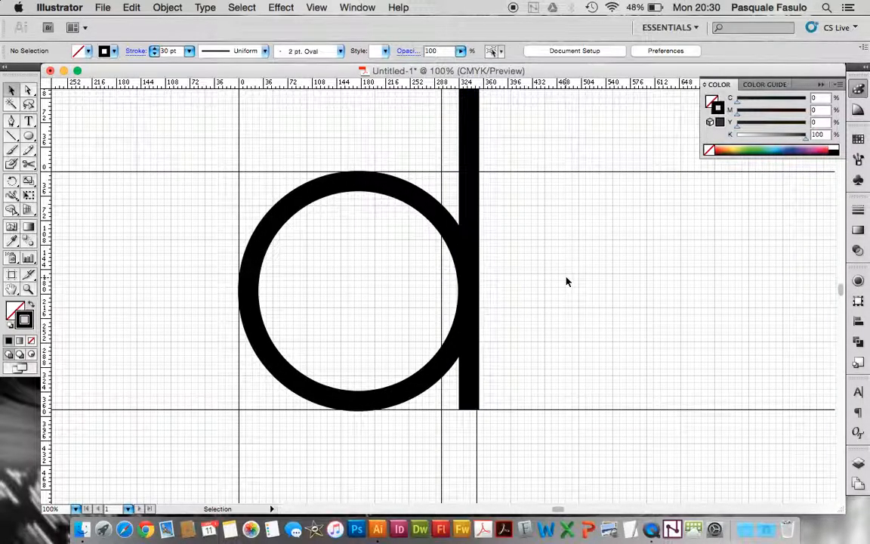
pyautogui.press('super+minus')
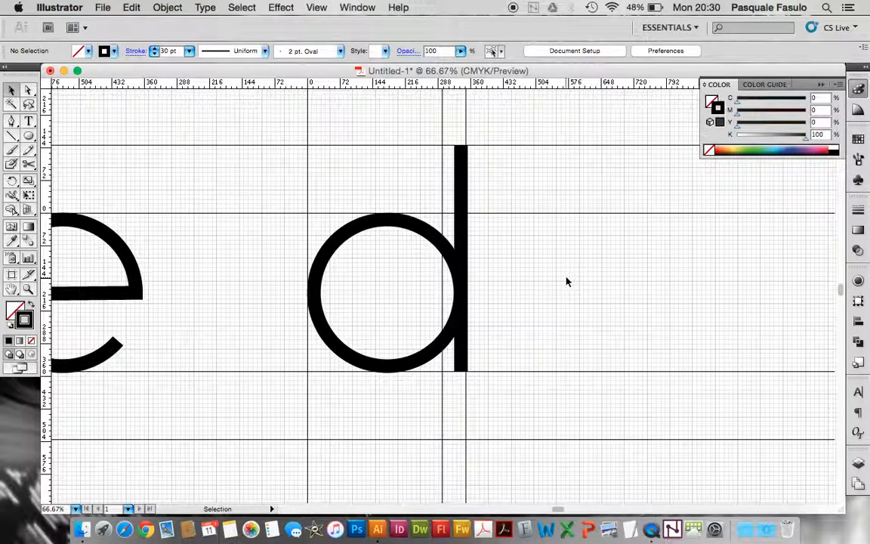
pyautogui.press('super+minus')
pyautogui.moveTo(401, 214); pyautogui.dragTo(655, 323)
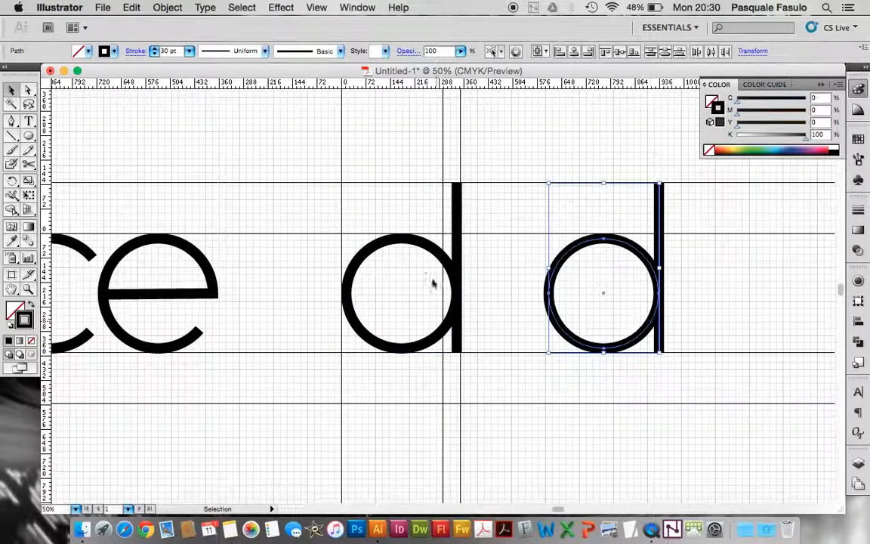
# Reflect the original d between the guides across the vertical axis to form a letter b
pyautogui.moveTo(403, 206); pyautogui.dragTo(462, 289)
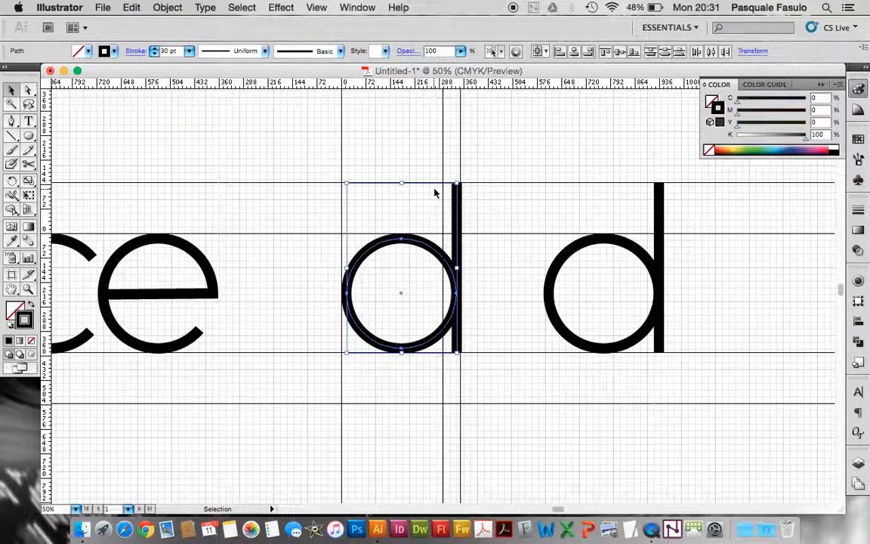
pyautogui.click(166, 7)
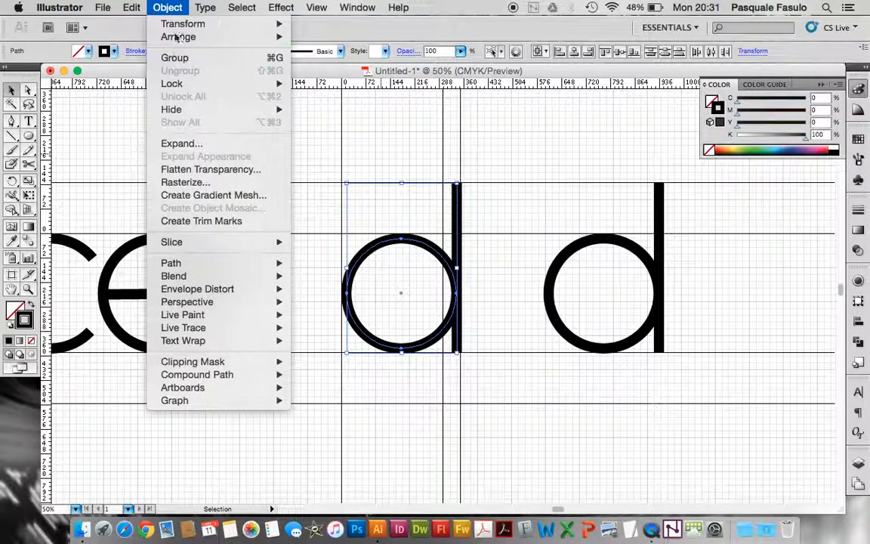
pyautogui.moveTo(178, 26)
pyautogui.click(343, 74)
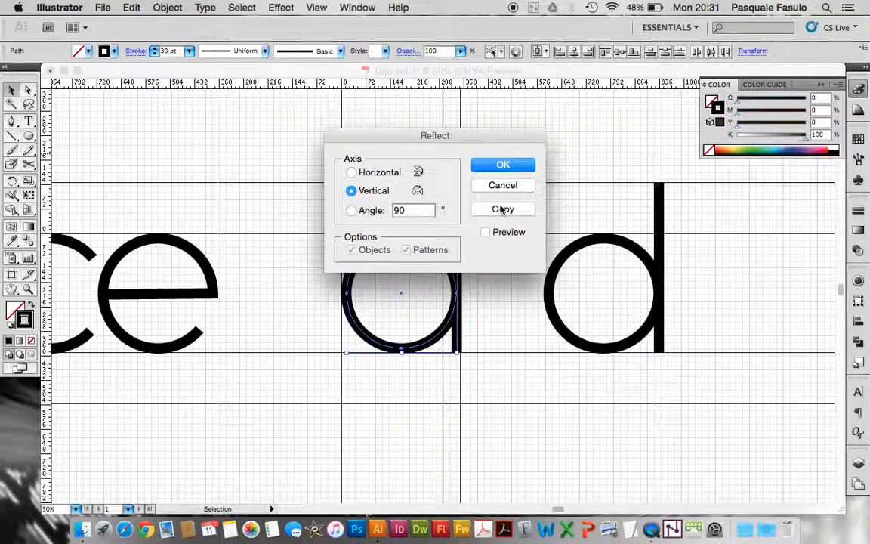
pyautogui.click(498, 168)
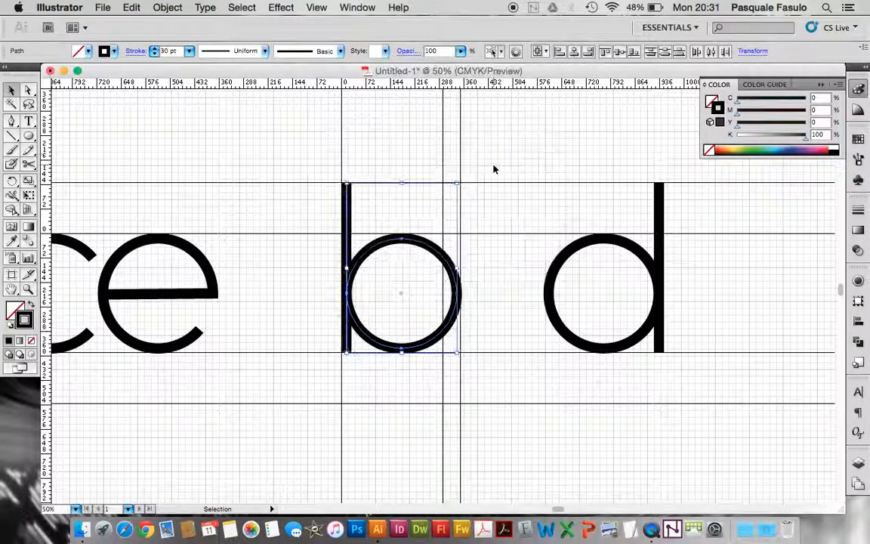
# Place a copy of the b just to the right of the copied d, on the same baseline
pyautogui.click(495, 287)
pyautogui.moveTo(287, 190); pyautogui.dragTo(360, 309)
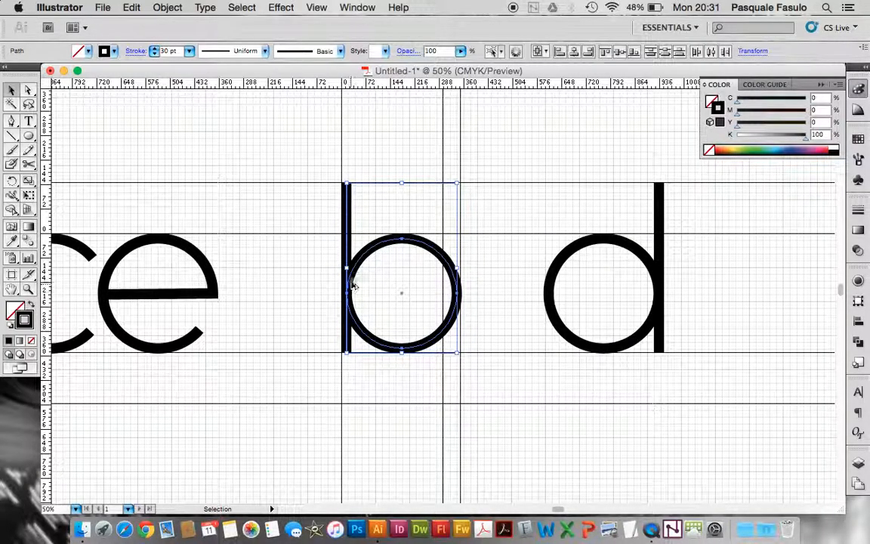
pyautogui.moveTo(347, 287); pyautogui.dragTo(684, 281)
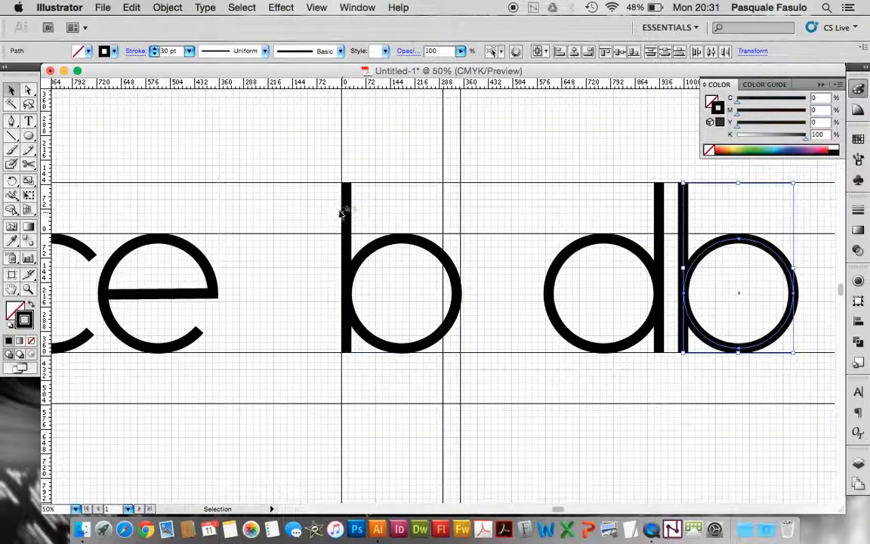
# Reflect the b between the guides across the horizontal axis to form a letter p
pyautogui.moveTo(314, 233); pyautogui.dragTo(394, 316)
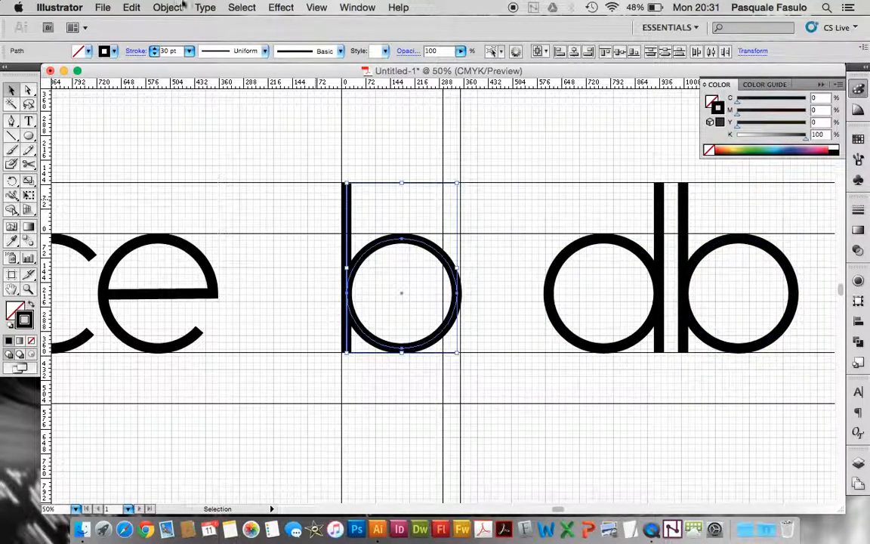
pyautogui.click(162, 8)
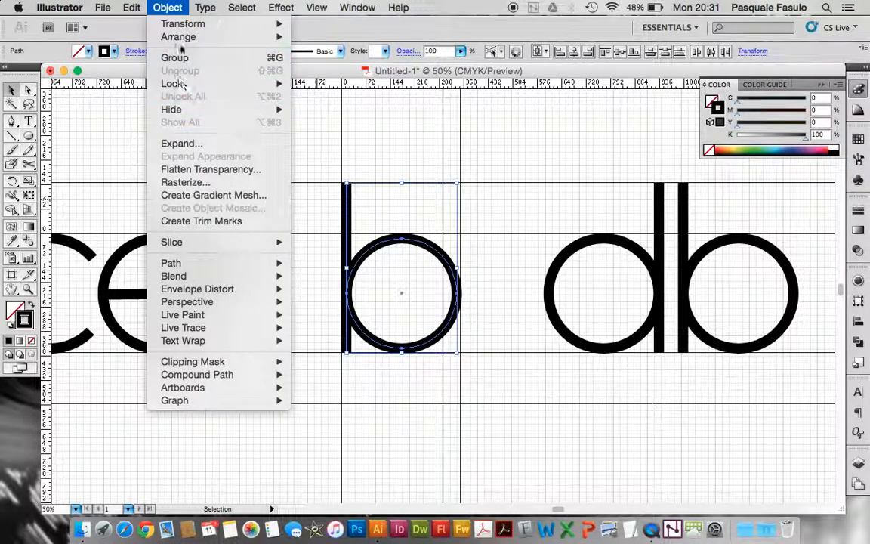
pyautogui.moveTo(182, 24)
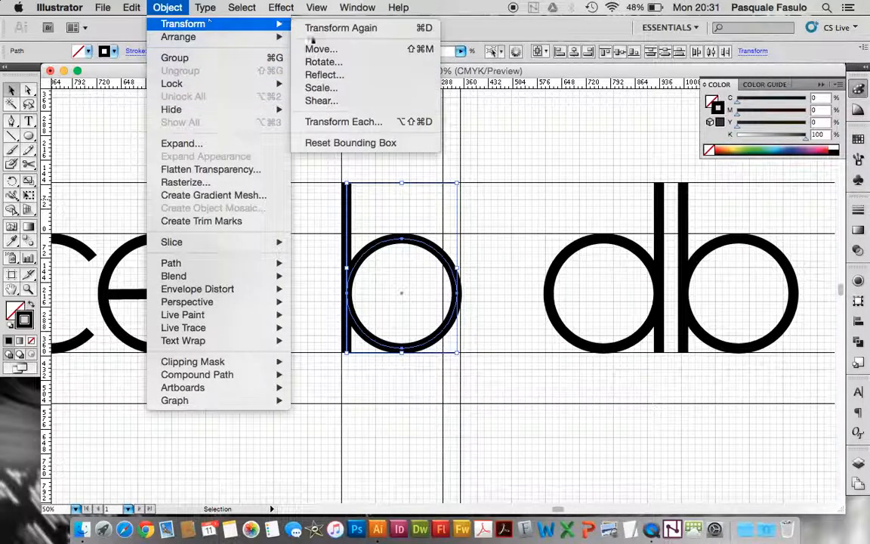
pyautogui.click(324, 75)
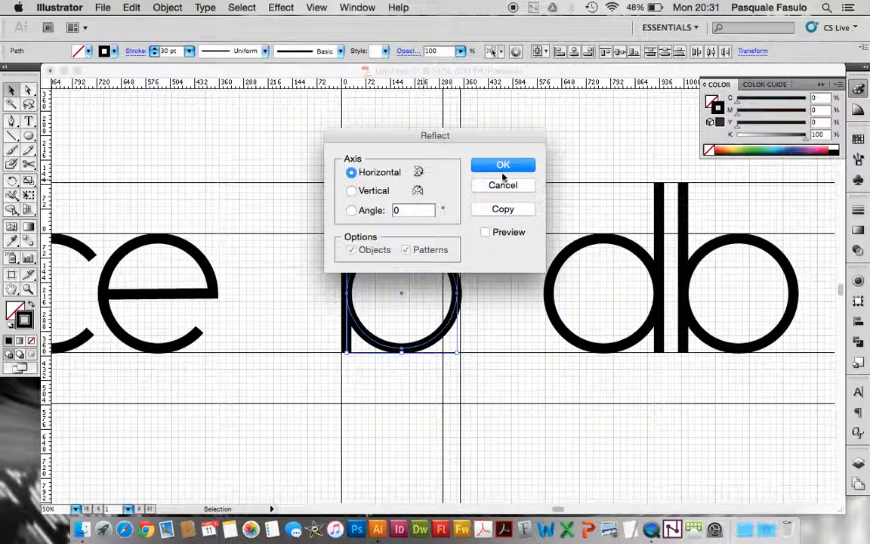
pyautogui.click(504, 166)
# Move the p down until its bowl sits on the baseline guide, and place a copy to the right of the copied b
pyautogui.moveTo(364, 202); pyautogui.dragTo(365, 262)
pyautogui.press('Up')
pyautogui.press('Up')
pyautogui.press('Up')
pyautogui.press('Up')
pyautogui.press('Up')
pyautogui.press('Up')
pyautogui.press('Up')
pyautogui.press('Up')
pyautogui.press('Up')
pyautogui.press('Up')
pyautogui.press('Up')
pyautogui.press('Up')
pyautogui.press('Up')
pyautogui.press('Up')
pyautogui.press('Up')
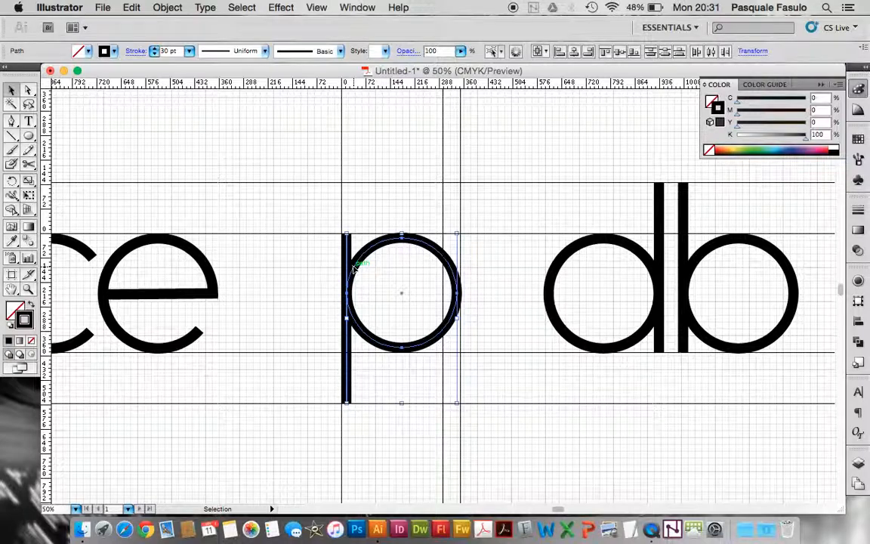
pyautogui.hscroll(5, 353, 268)
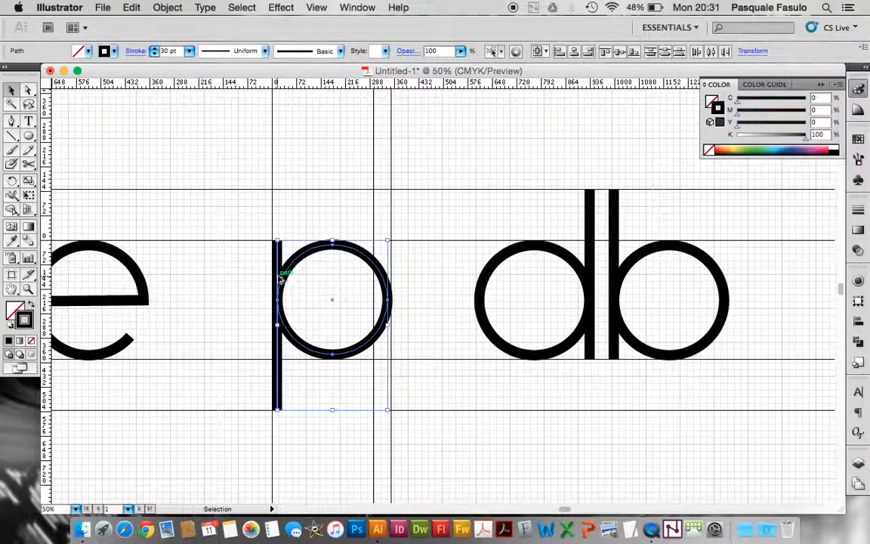
pyautogui.moveTo(281, 278); pyautogui.dragTo(742, 289)
# Reflect the original p between the guides across the vertical axis to form a letter q
pyautogui.moveTo(264, 267); pyautogui.dragTo(282, 283)
pyautogui.click(167, 8)
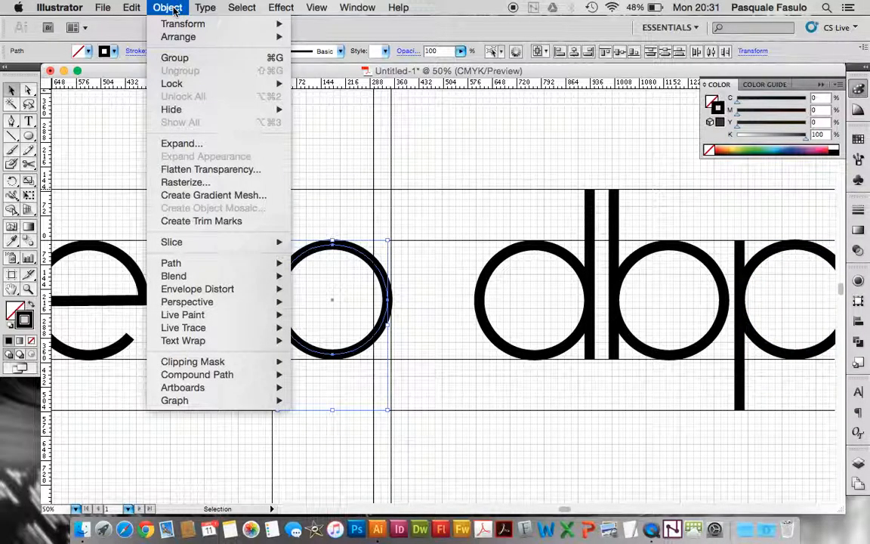
pyautogui.moveTo(174, 24)
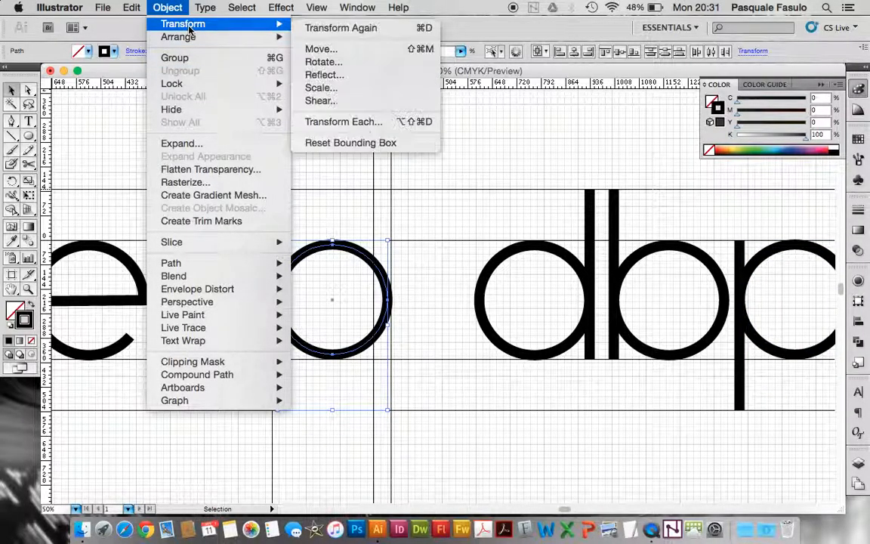
pyautogui.click(345, 76)
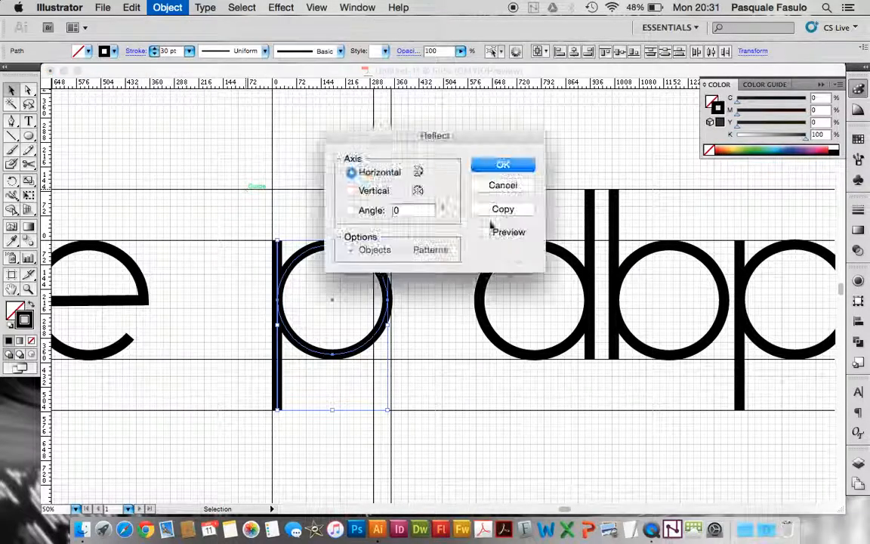
pyautogui.click(370, 190)
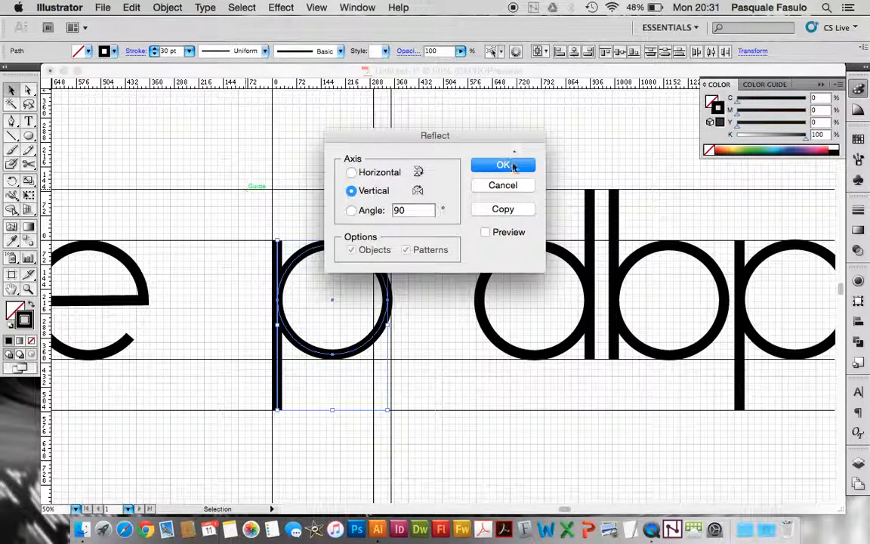
pyautogui.click(511, 167)
# Place a copy of the q to the right of the copied p and delete the original q between the vertical guides
pyautogui.hscroll(5, 510, 169)
pyautogui.hscroll(-2, 450, 195)
pyautogui.scroll(-1, 450, 194)
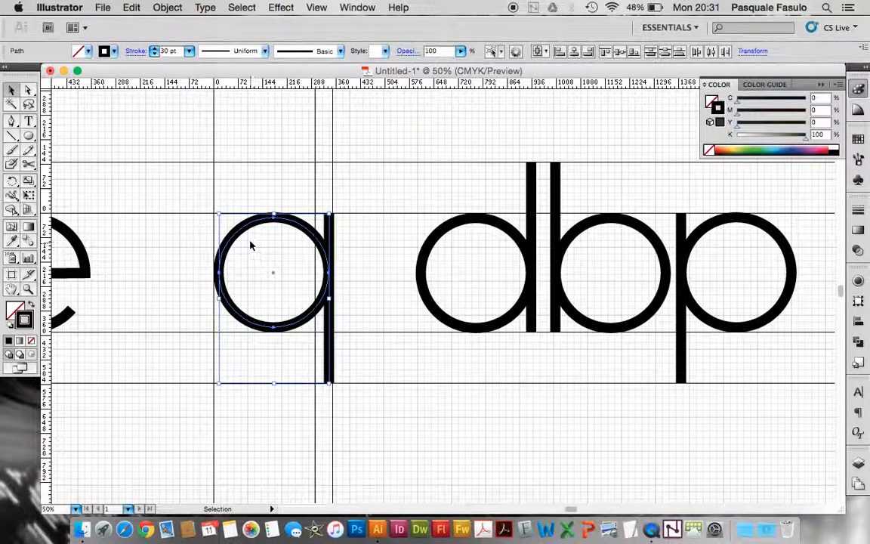
pyautogui.hscroll(5, 251, 245)
pyautogui.moveTo(213, 248); pyautogui.dragTo(799, 284)
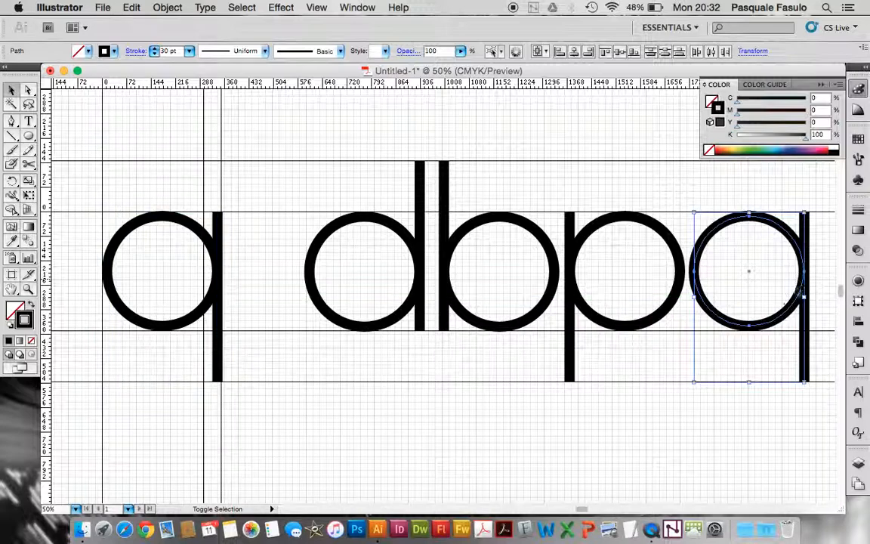
pyautogui.click(744, 369)
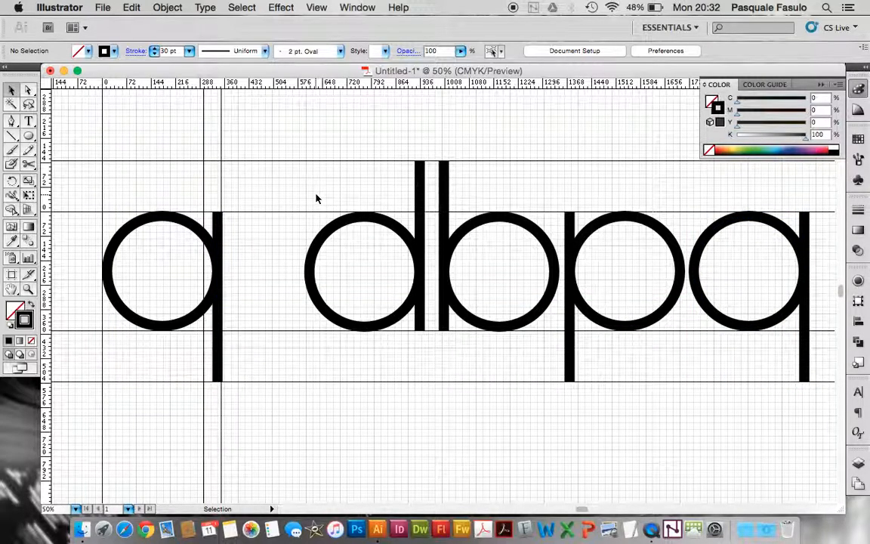
pyautogui.moveTo(148, 204); pyautogui.dragTo(248, 341)
pyautogui.press('Delete')
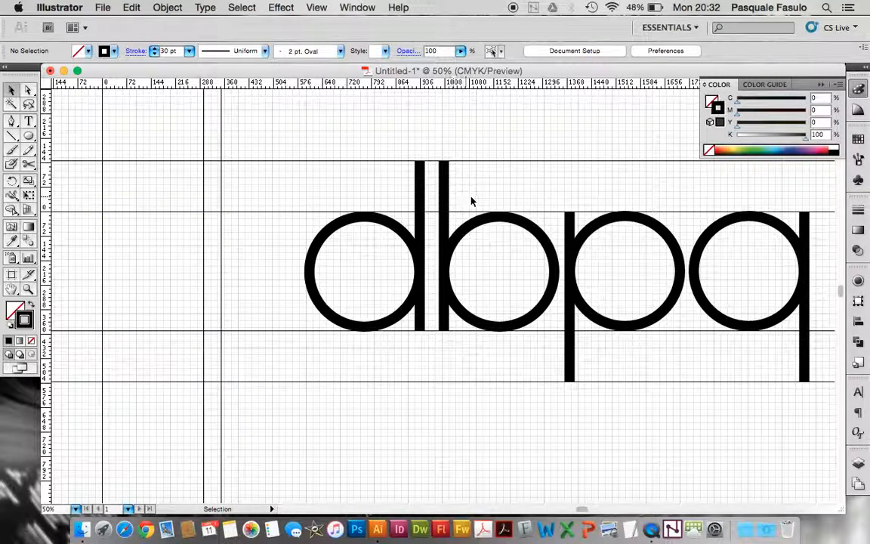
# Place a copy of the b between the vertical guides and nudge it right until its stem's outer edge meets the leftmost guide
pyautogui.click(468, 264)
pyautogui.moveTo(467, 264); pyautogui.dragTo(106, 277)
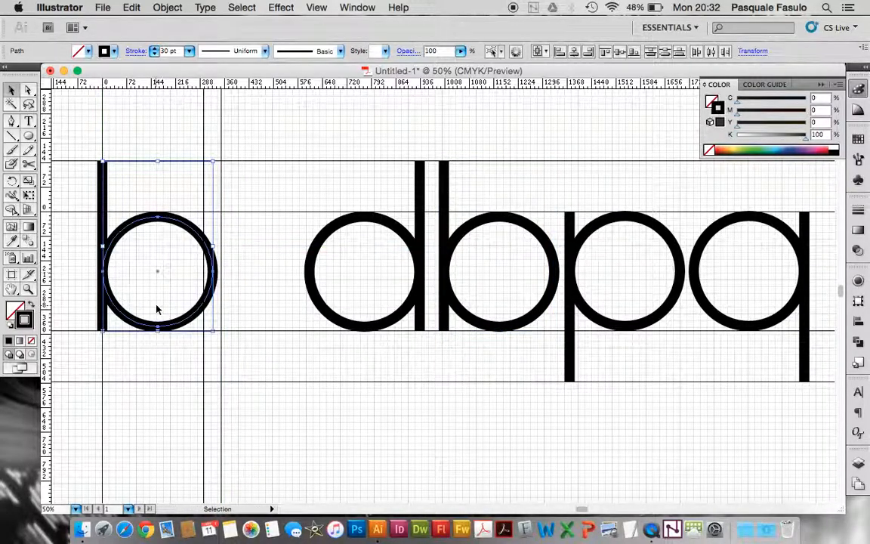
pyautogui.press('Right')
pyautogui.press('Right')
pyautogui.press('Right')
pyautogui.press('Right')
pyautogui.press('Right')
pyautogui.press('Right')
pyautogui.press('Right')
pyautogui.press('Right')
pyautogui.press('Right')
pyautogui.press('Right')
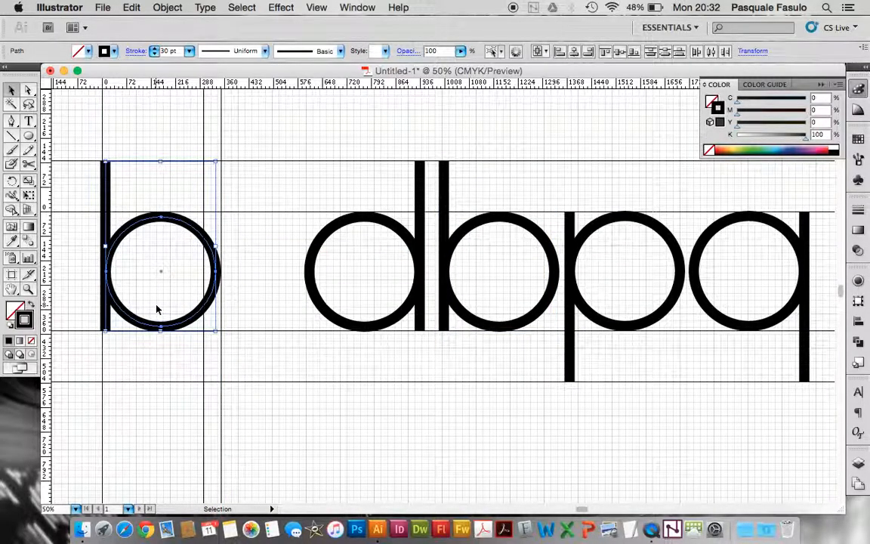
pyautogui.press('Right')
pyautogui.press('Right')
pyautogui.press('Right')
pyautogui.press('Right')
# Convert the strokes of the d, b, p and q in the row on the right to outlines
pyautogui.moveTo(383, 376); pyautogui.dragTo(815, 249)
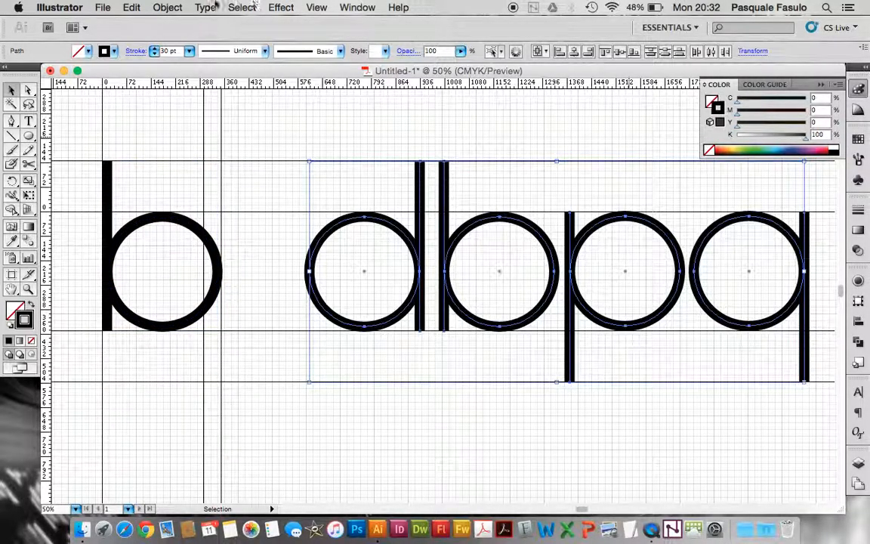
pyautogui.click(168, 7)
pyautogui.moveTo(200, 276)
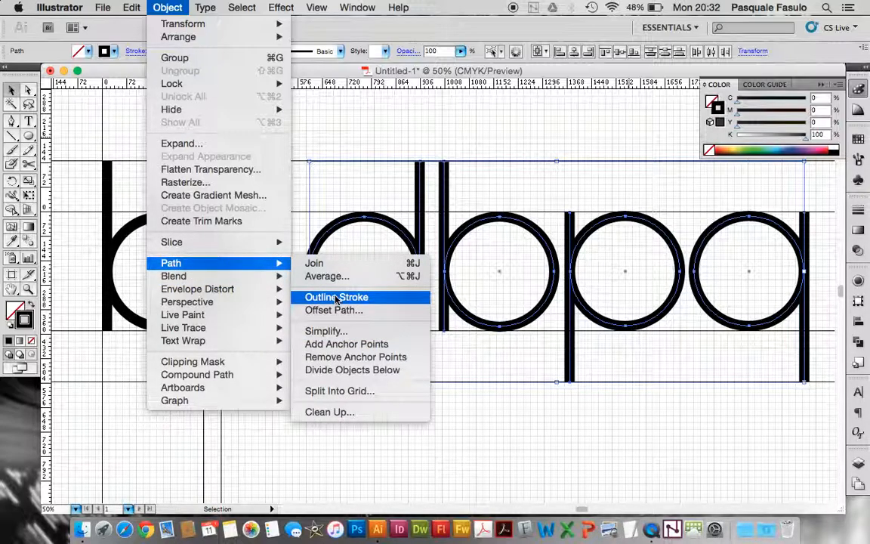
pyautogui.click(336, 297)
pyautogui.click(266, 210)
# Unite the bowl and stem of the outlined d, and likewise of the outlined b, into single shapes with Pathfinder
pyautogui.moveTo(375, 199); pyautogui.dragTo(417, 287)
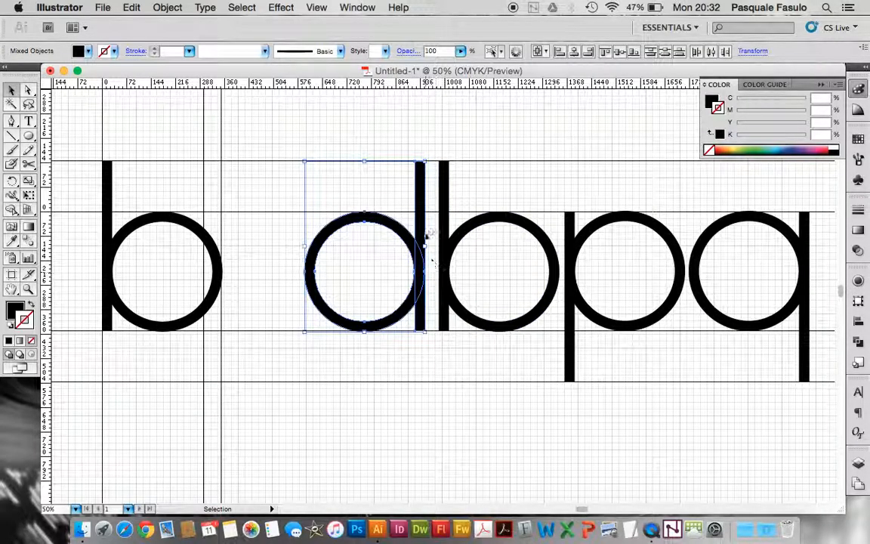
pyautogui.press('super+shift+F9')
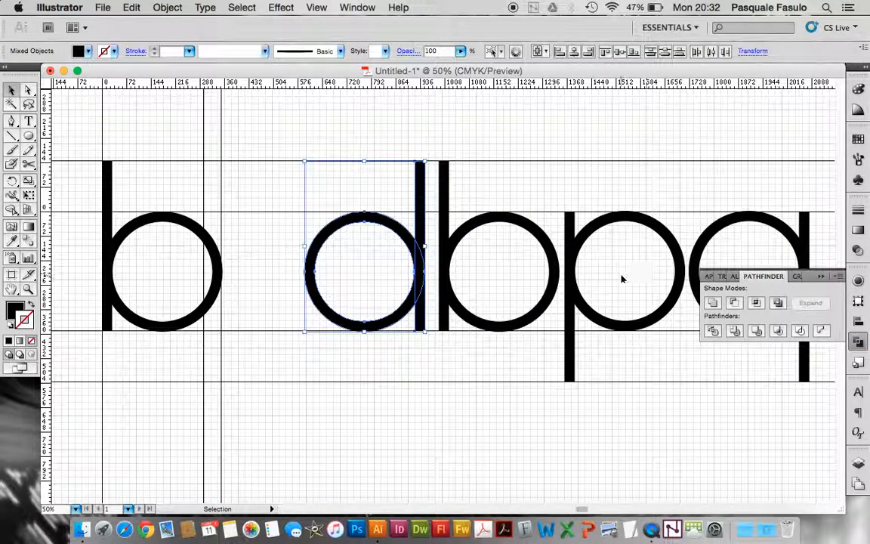
pyautogui.click(712, 302)
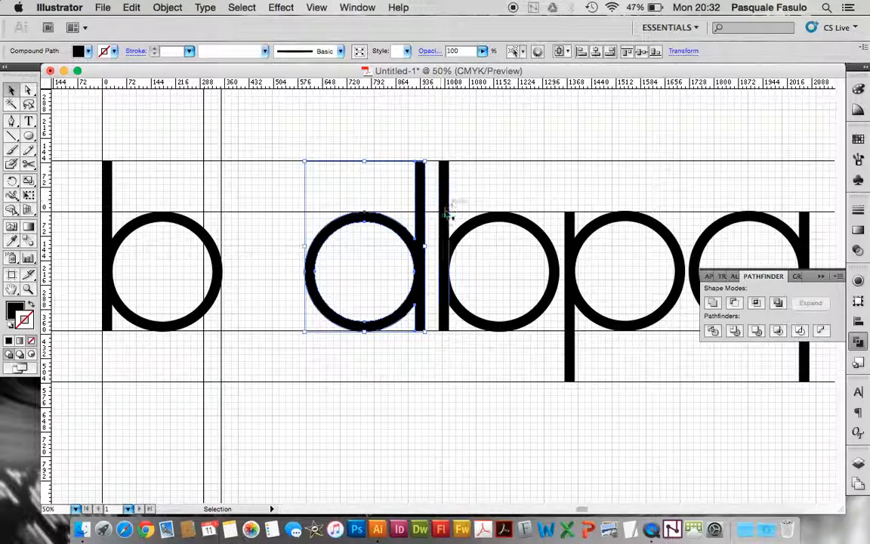
pyautogui.moveTo(434, 231); pyautogui.dragTo(462, 274)
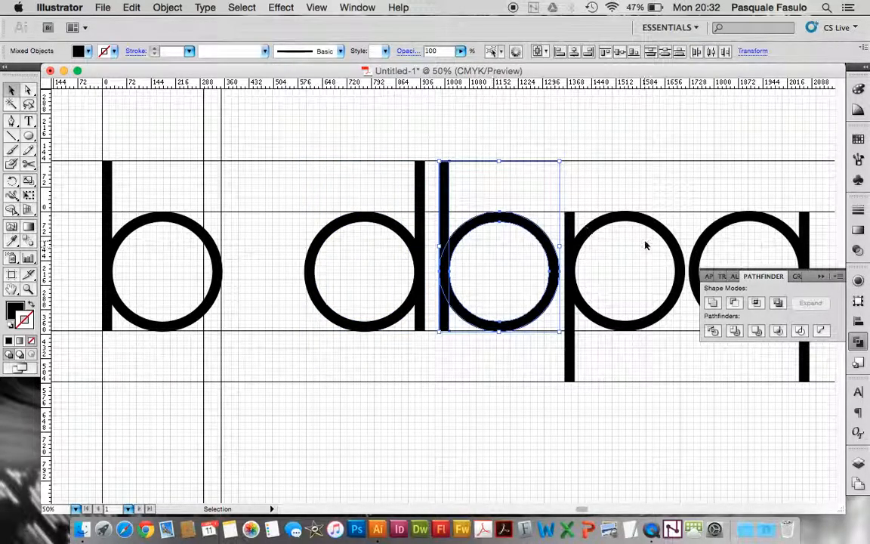
pyautogui.click(712, 302)
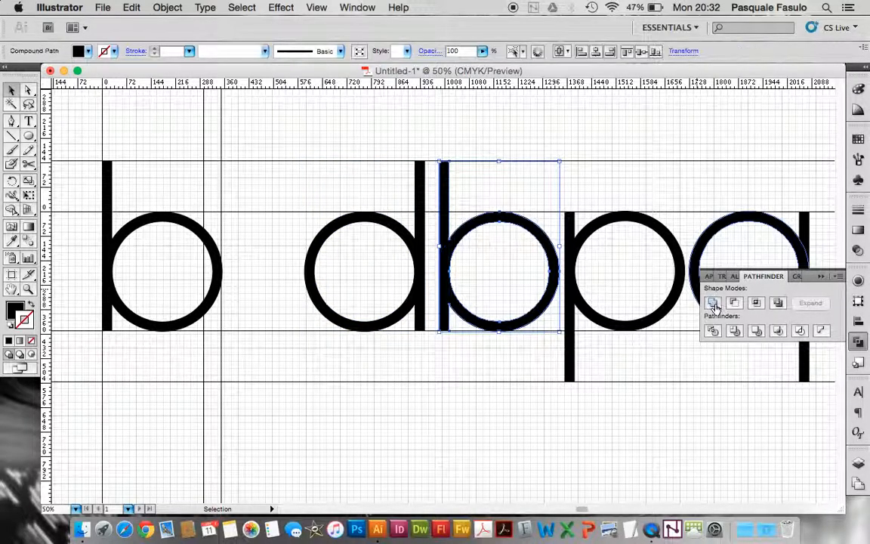
pyautogui.click(508, 203)
# Unite the bowl and stem of the outlined p, and likewise of the outlined q, into single shapes with Pathfinder
pyautogui.hscroll(5, 607, 285)
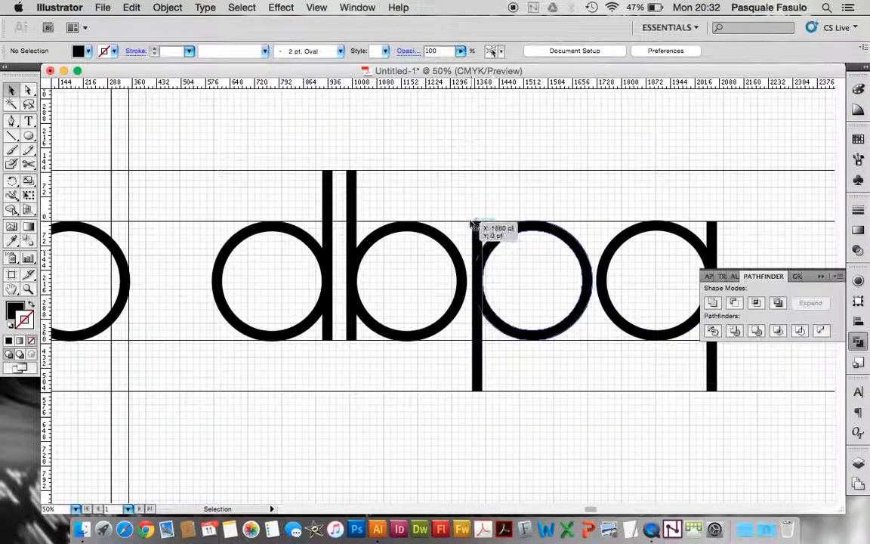
pyautogui.moveTo(470, 212); pyautogui.dragTo(505, 259)
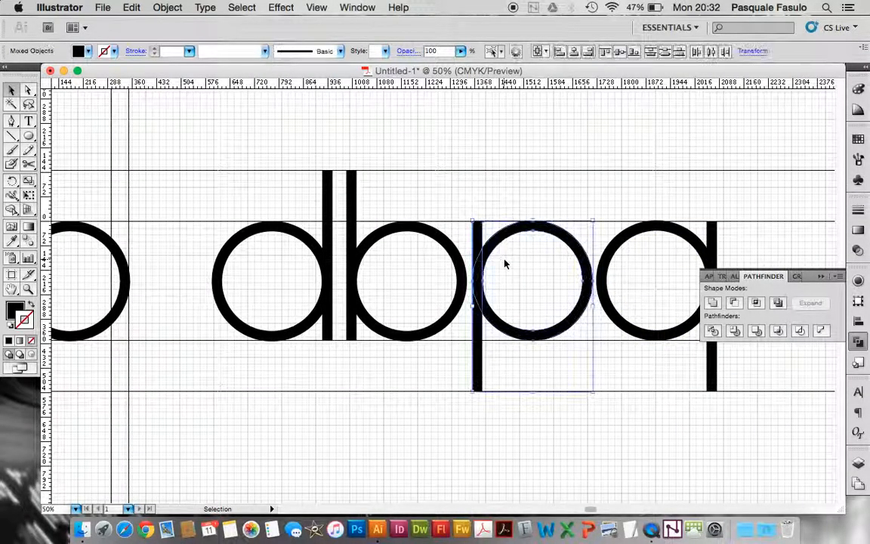
pyautogui.click(713, 304)
pyautogui.moveTo(669, 195); pyautogui.dragTo(725, 274)
pyautogui.click(714, 303)
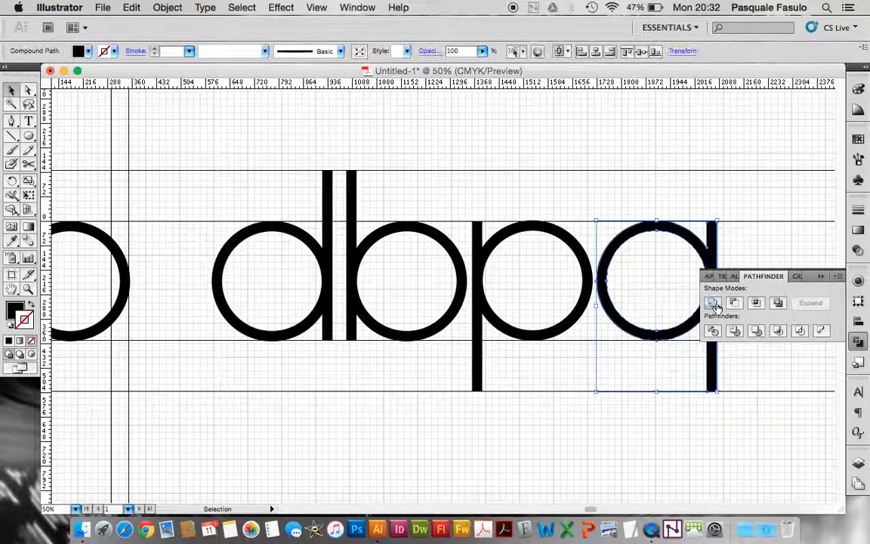
pyautogui.click(636, 129)
pyautogui.hscroll(-5, 528, 265)
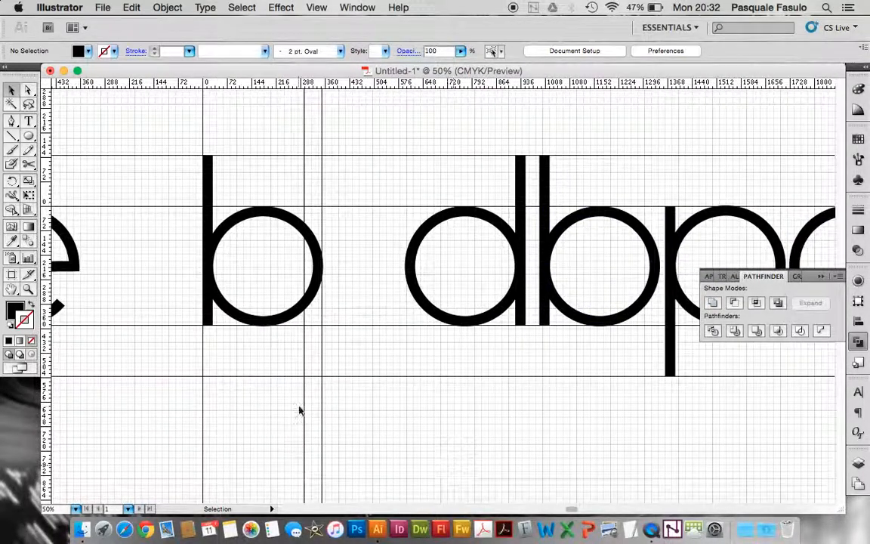
# Delete the bottom anchor point of the bowl on the b between the vertical guides, leaving an open arch
pyautogui.hscroll(-3, 299, 410)
pyautogui.scroll(1, 299, 410)
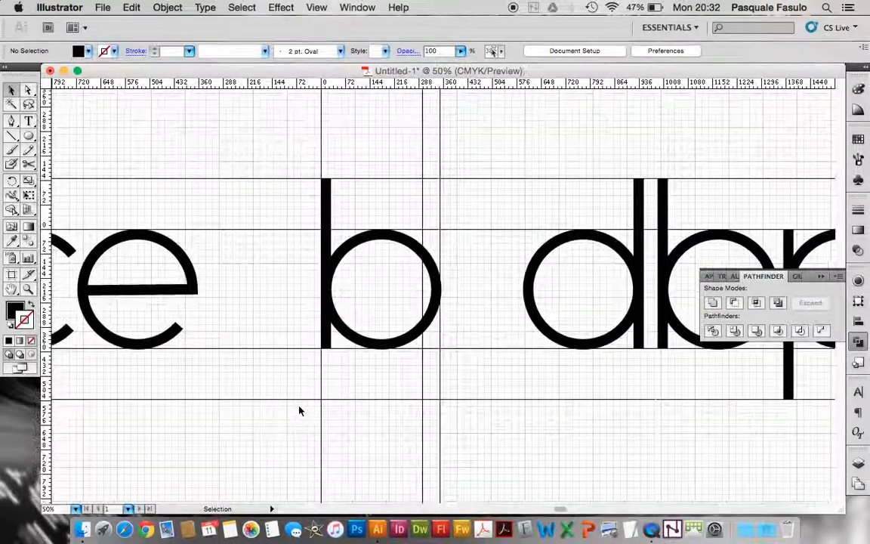
pyautogui.click(332, 309)
pyautogui.click(29, 292)
pyautogui.moveTo(296, 182); pyautogui.dragTo(484, 375)
pyautogui.hscroll(5, 484, 375)
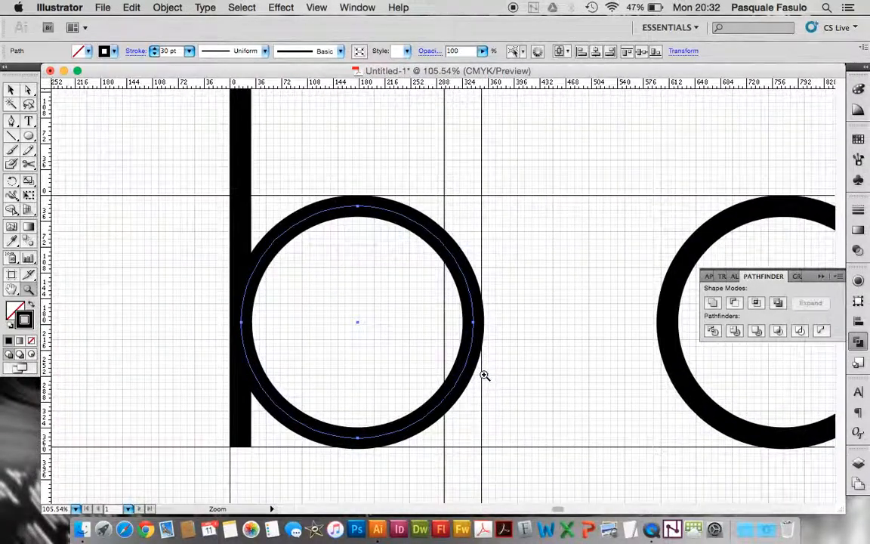
pyautogui.scroll(-3, 484, 375)
pyautogui.scroll(2, 229, 165)
pyautogui.click(9, 89)
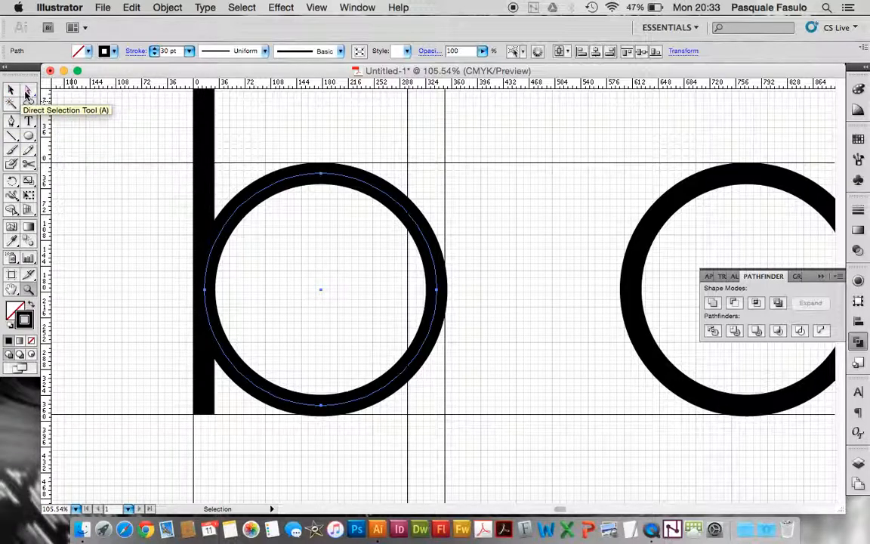
pyautogui.click(28, 90)
pyautogui.click(307, 447)
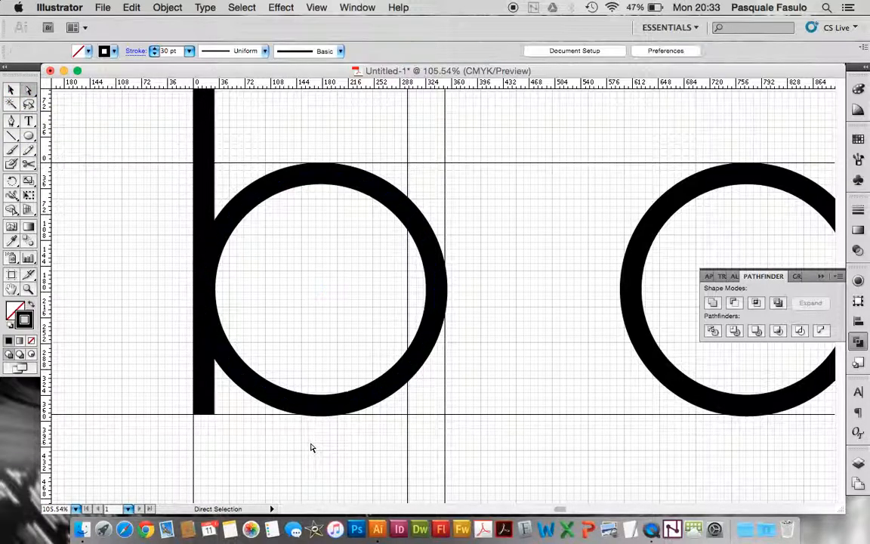
pyautogui.click(322, 406)
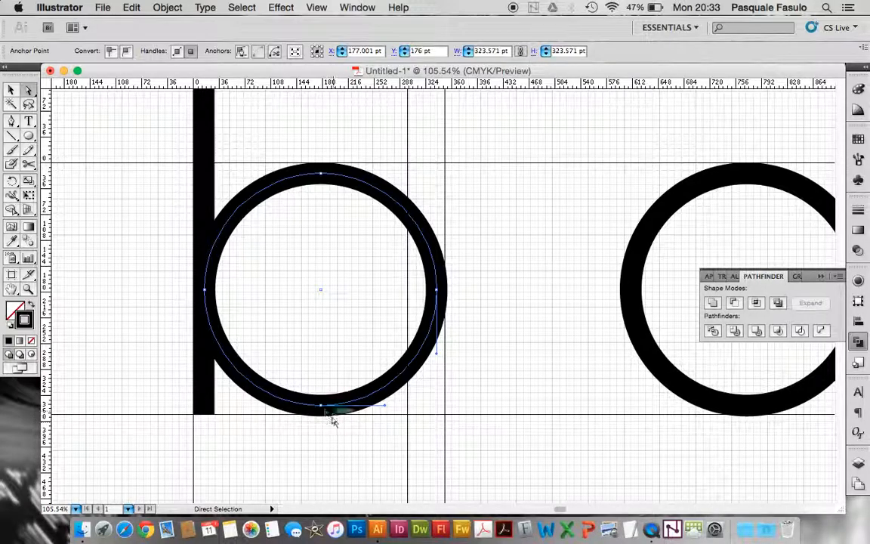
pyautogui.press('Delete')
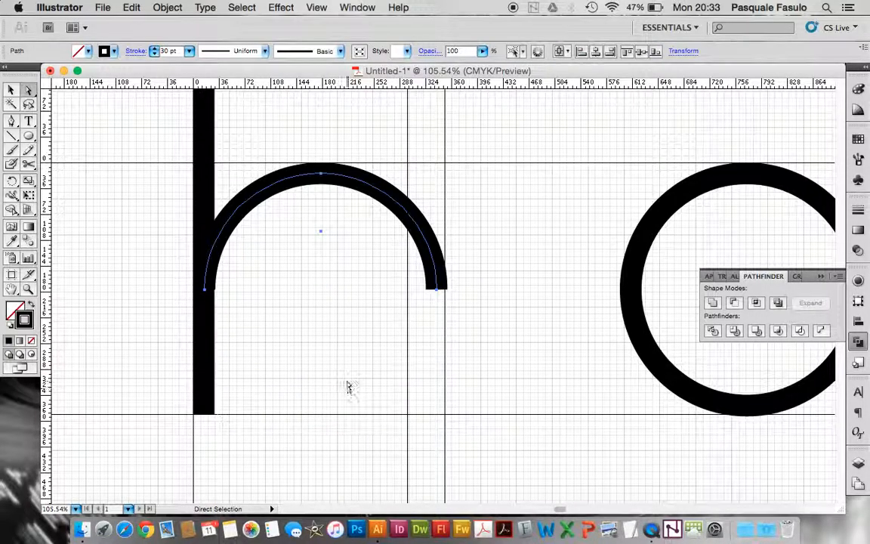
# Extend the arch's open right end straight down to the baseline guide with the Pen tool to form an h
pyautogui.click(12, 124)
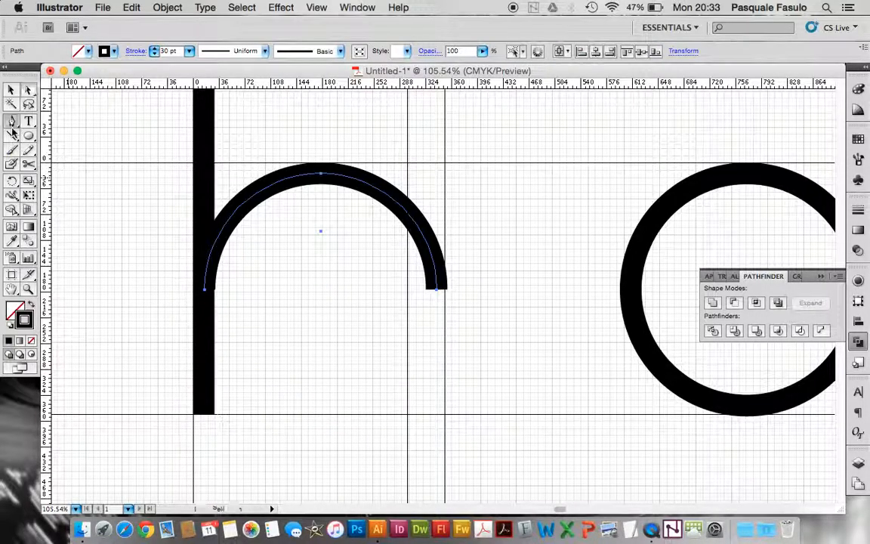
pyautogui.click(437, 295)
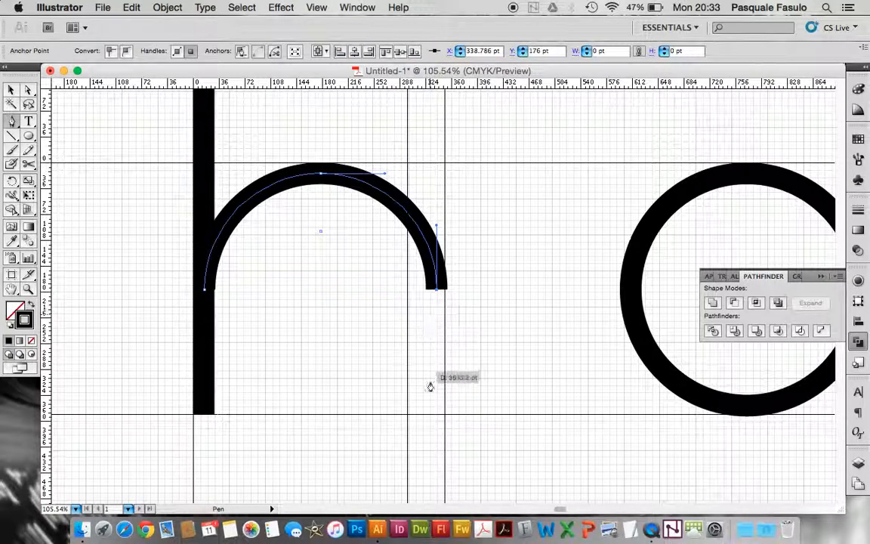
pyautogui.click(435, 415)
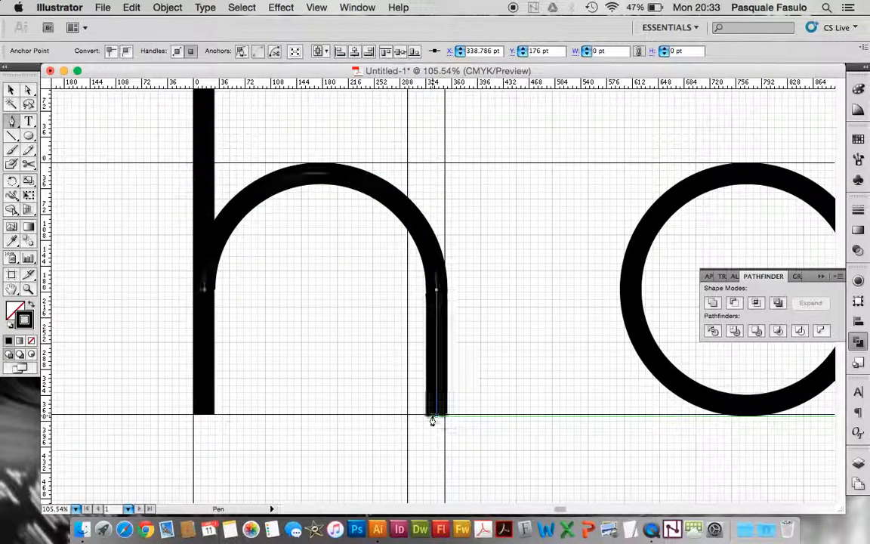
pyautogui.press('a')
pyautogui.click(11, 90)
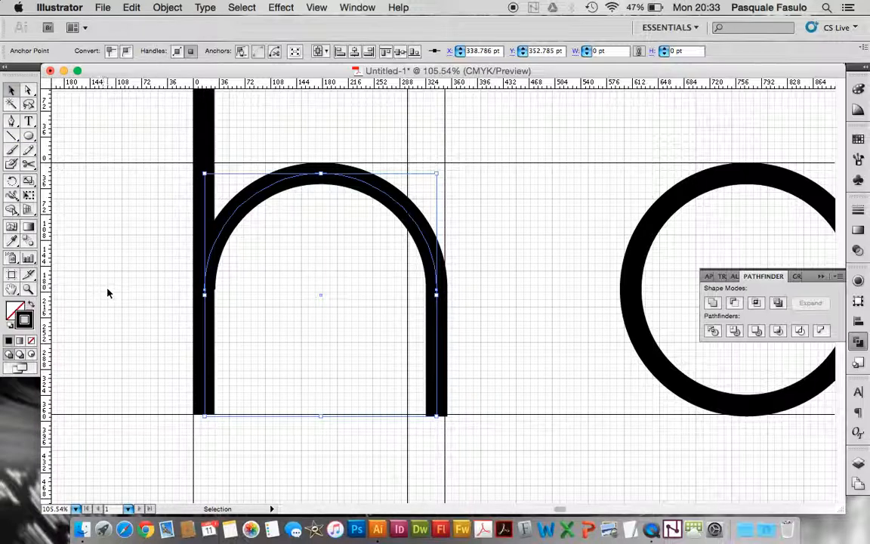
pyautogui.click(107, 291)
# Place a copy of the whole h to the left of the o, c and e, aligned on the same guides
pyautogui.press('super+minus')
pyautogui.press('super+minus')
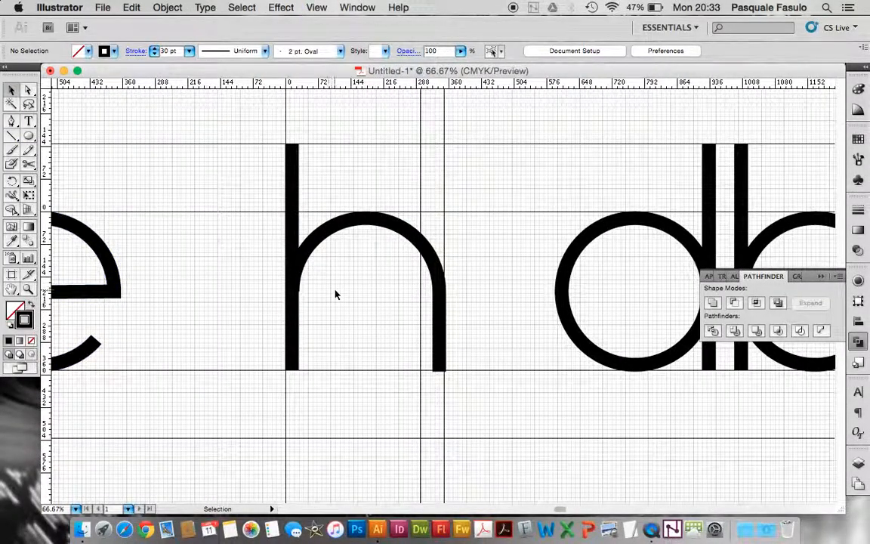
pyautogui.moveTo(372, 319); pyautogui.dragTo(470, 368)
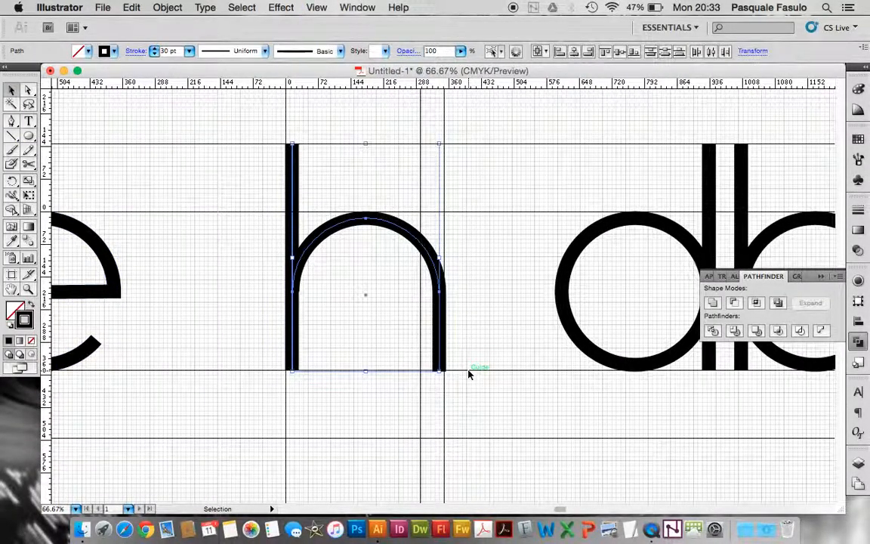
pyautogui.press('super+minus')
pyautogui.press('super+minus')
pyautogui.press('super+minus')
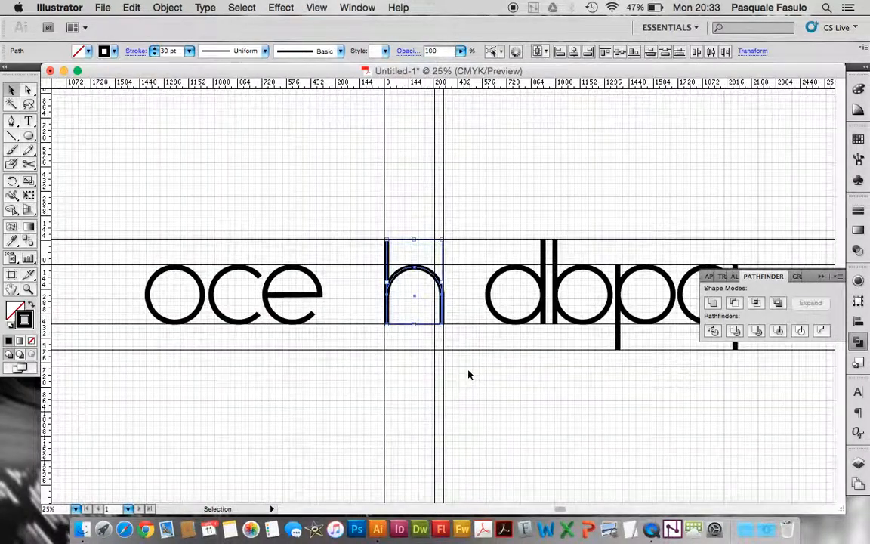
pyautogui.moveTo(432, 276); pyautogui.dragTo(110, 277)
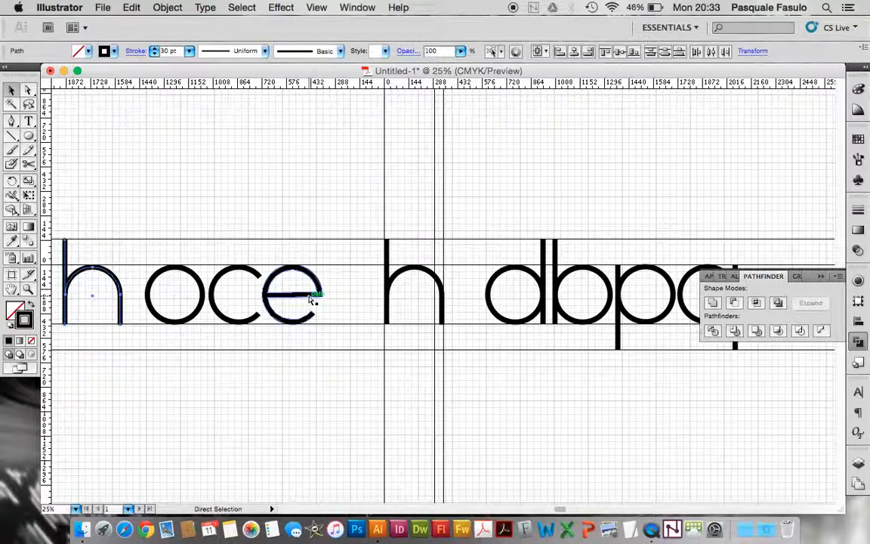
# Lower the top anchor of the stem on the h between the guides to the x-height guide to form an n
pyautogui.press('super+plus')
pyautogui.press('super+plus')
pyautogui.press('super+plus')
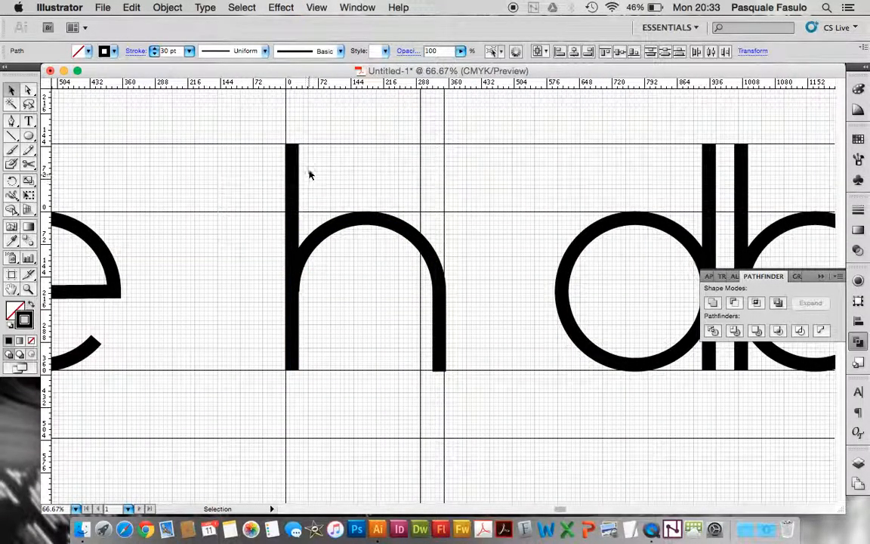
pyautogui.press('a')
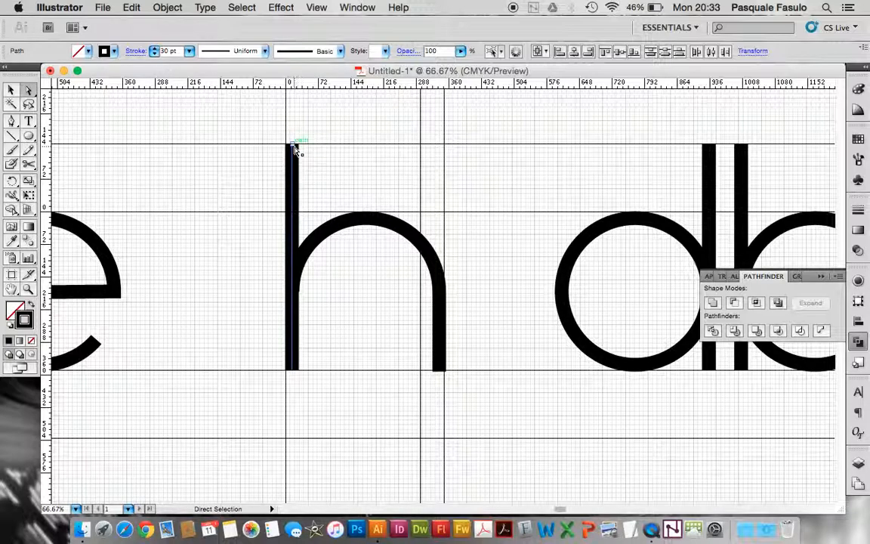
pyautogui.click(294, 149)
pyautogui.moveTo(295, 148); pyautogui.dragTo(294, 213)
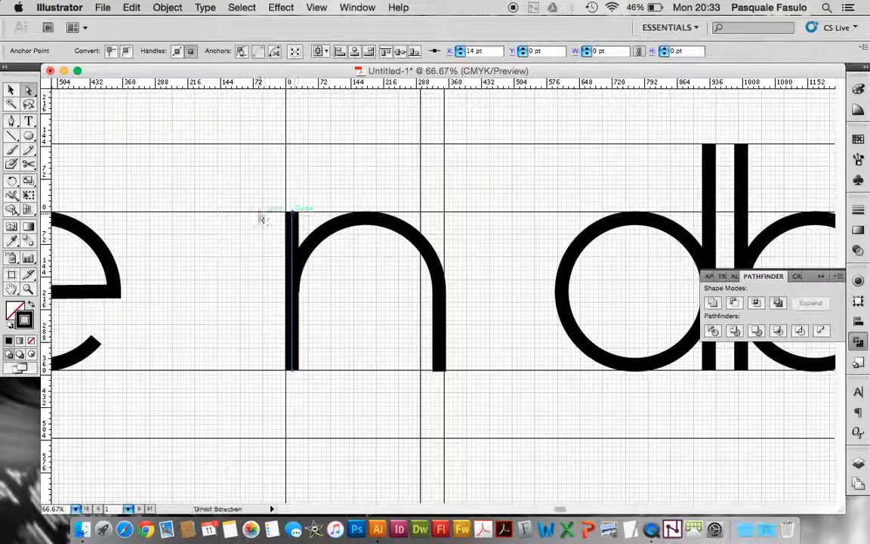
pyautogui.click(240, 217)
pyautogui.click(11, 91)
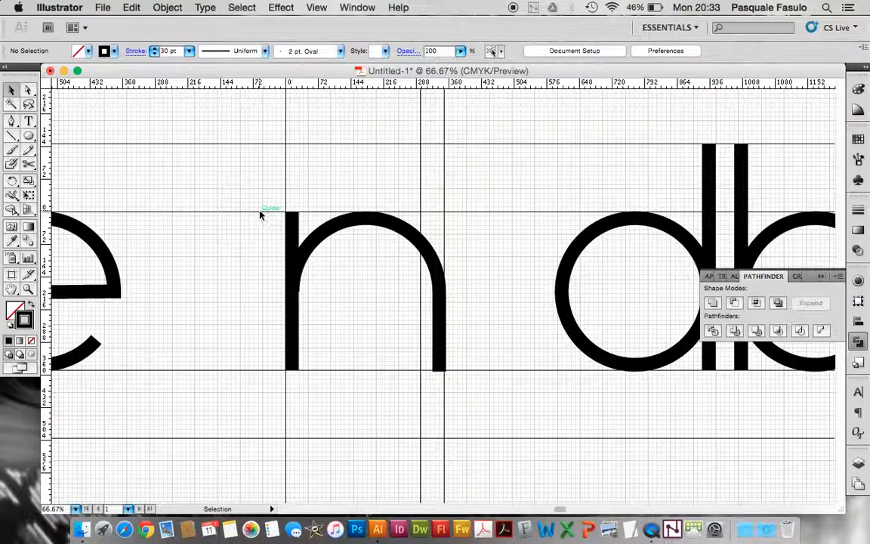
# Place a copy of the n to the left of the copied h, aligned on the same guides
pyautogui.click(287, 227)
pyautogui.press('a')
pyautogui.press('super+minus')
pyautogui.press('super+minus')
pyautogui.press('super+minus')
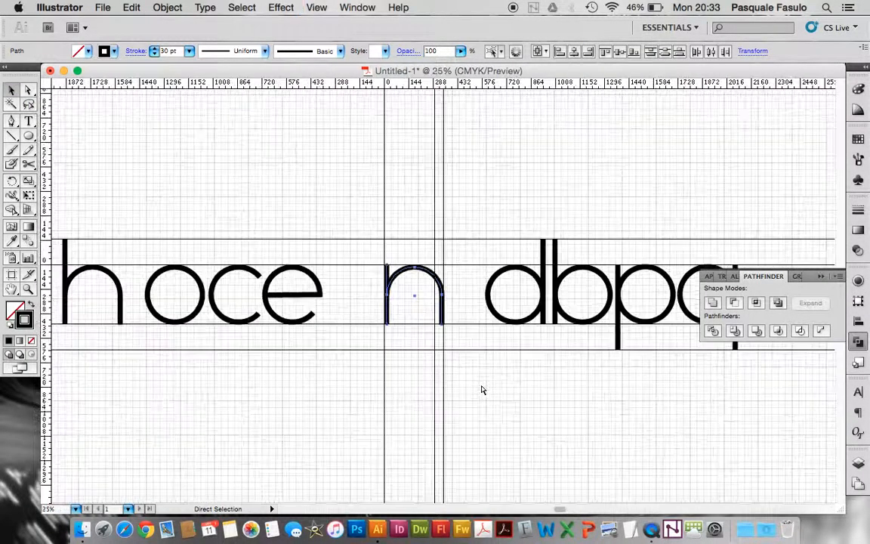
pyautogui.press('v')
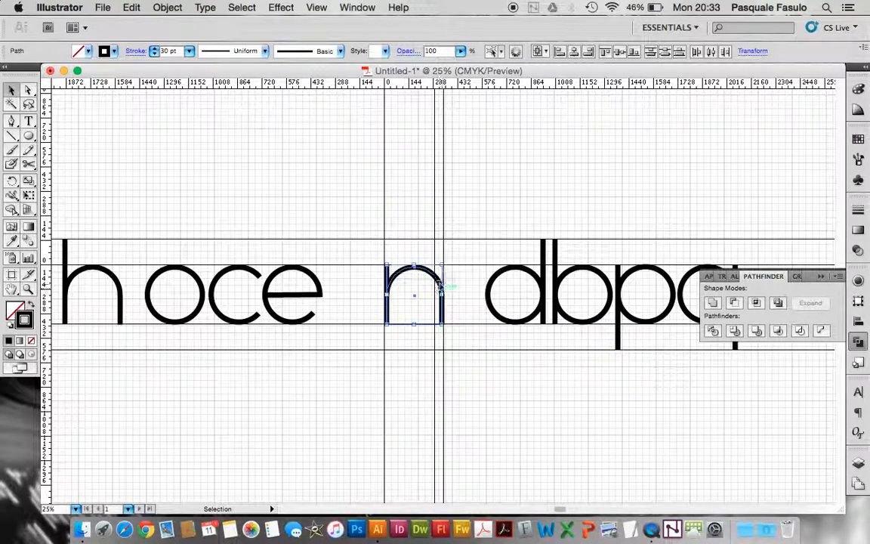
pyautogui.moveTo(442, 283); pyautogui.dragTo(370, 293)
pyautogui.moveTo(379, 292); pyautogui.dragTo(89, 286)
pyautogui.hscroll(-3, 380, 290)
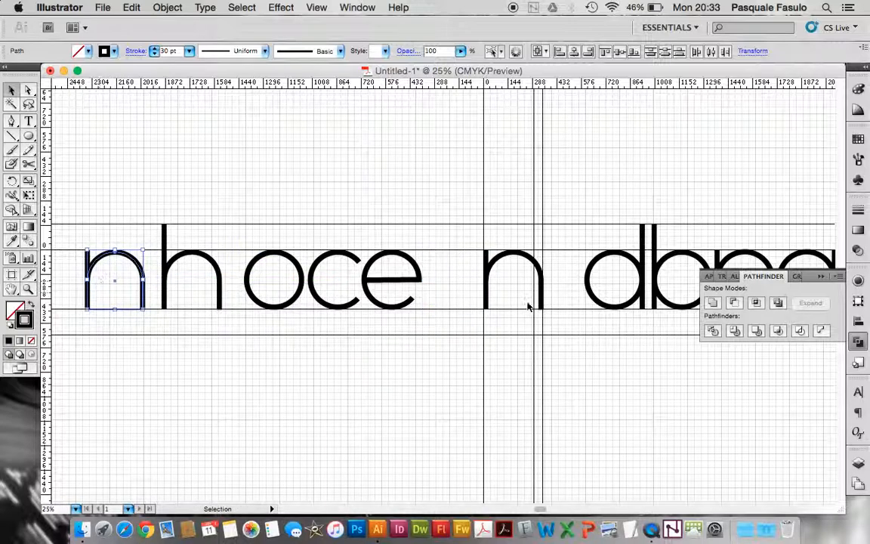
# Select both the arch and the stem of the n between the vertical guides
pyautogui.moveTo(467, 249); pyautogui.dragTo(555, 310)
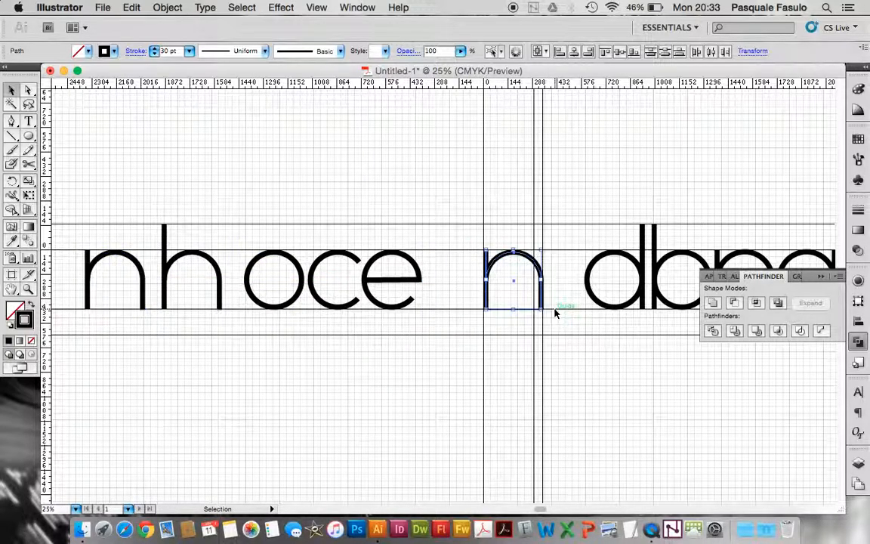
pyautogui.press('super+equal')
pyautogui.press('super+equal')
pyautogui.press('super+equal')
pyautogui.hscroll(4, 541, 266)
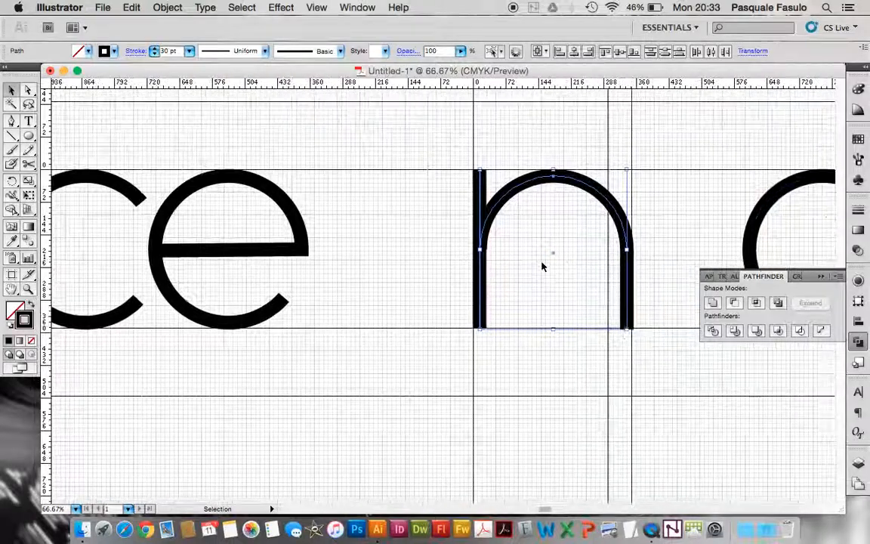
pyautogui.hscroll(2, 542, 266)
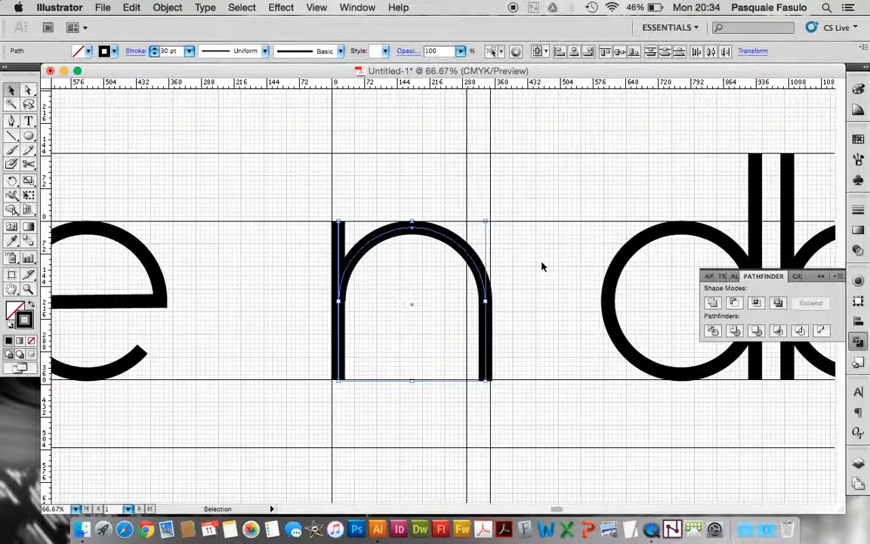
pyautogui.press('super+equal')
pyautogui.hscroll(1, 542, 266)
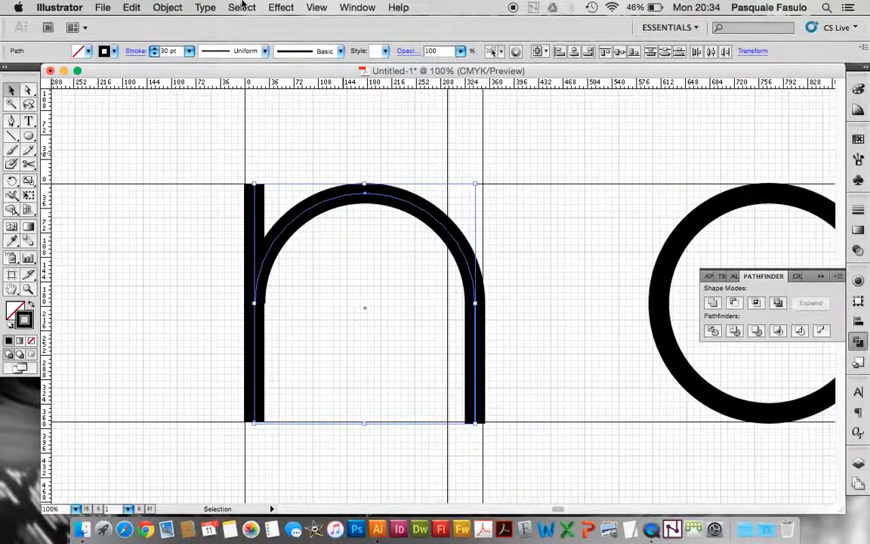
# Try reflecting the selected n across the horizontal axis, and flip it back upright
pyautogui.click(170, 7)
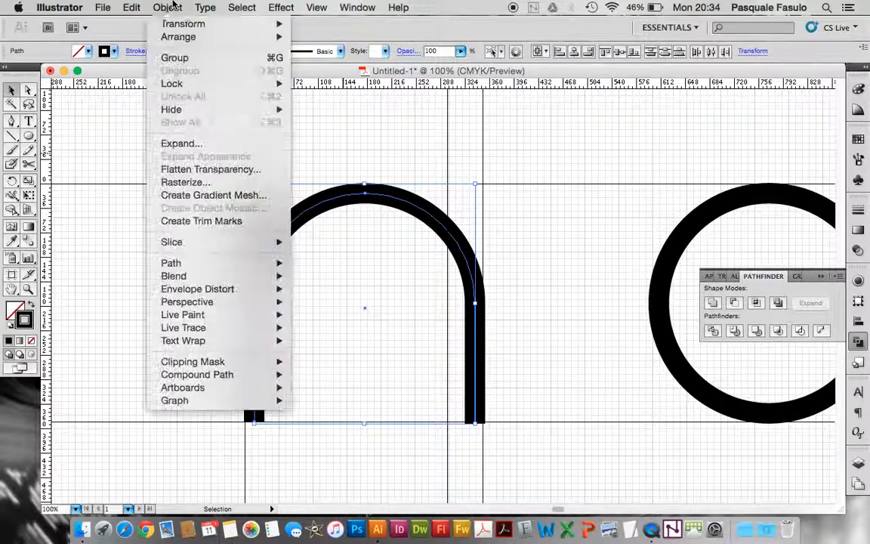
pyautogui.moveTo(249, 23)
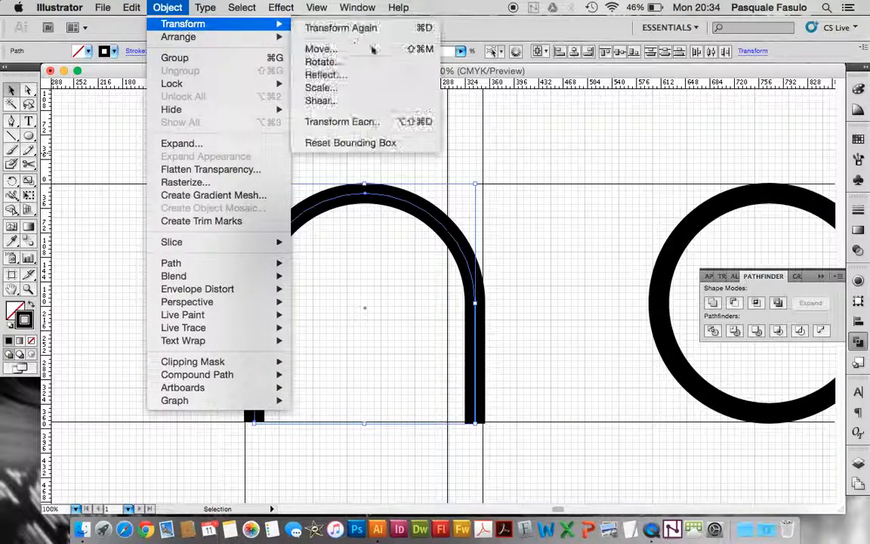
pyautogui.click(391, 74)
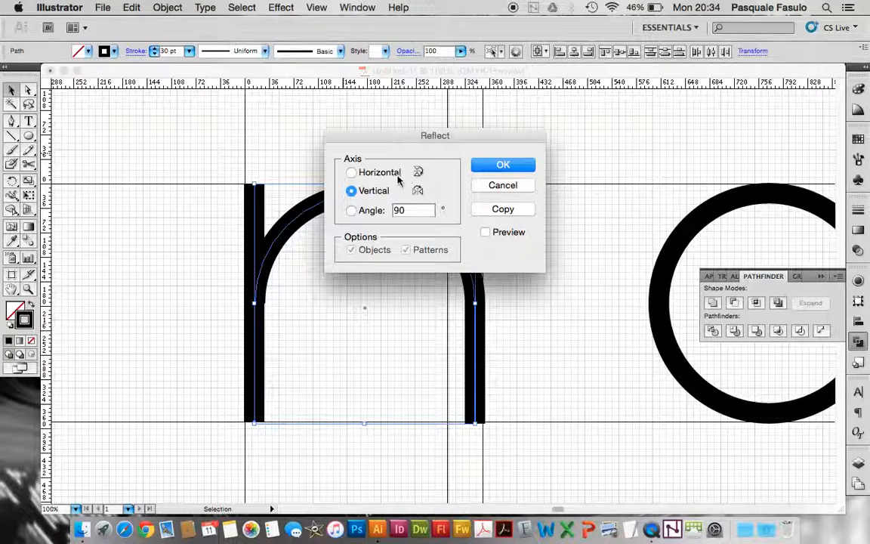
pyautogui.click(480, 168)
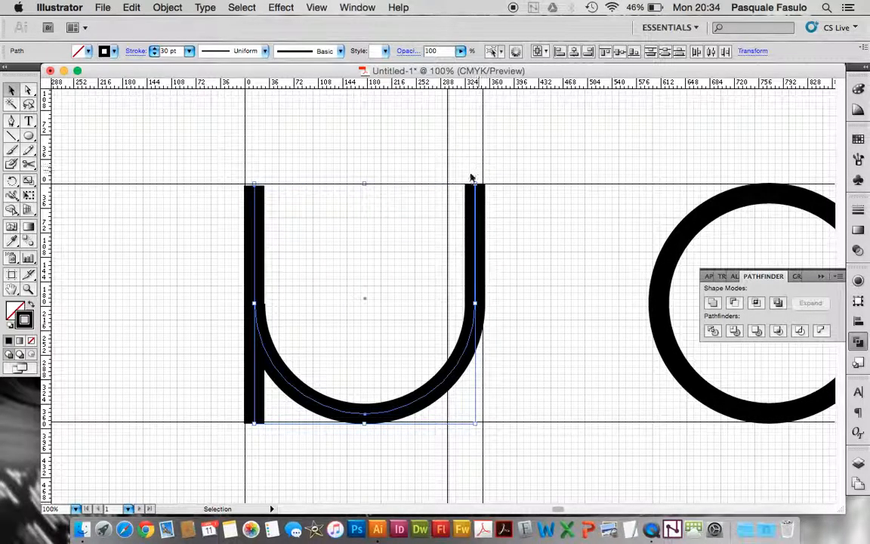
pyautogui.click(168, 8)
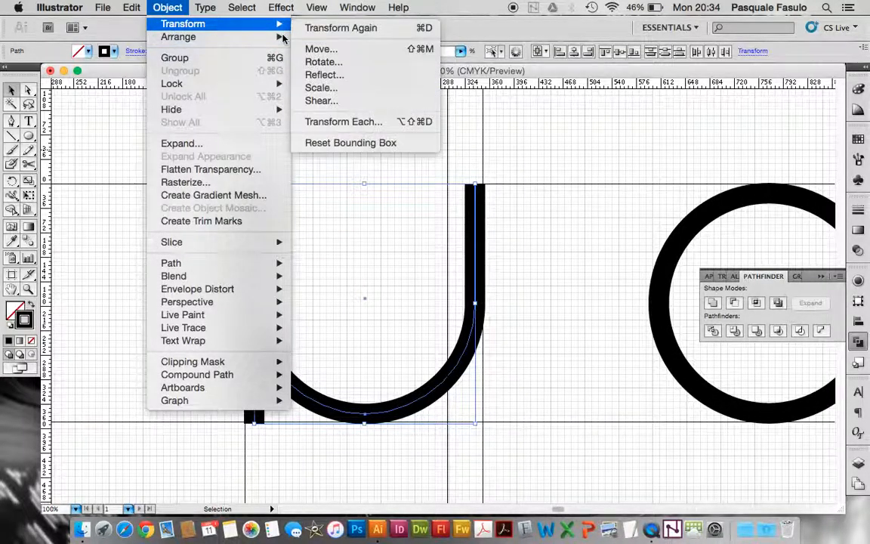
pyautogui.moveTo(286, 28)
pyautogui.click(340, 28)
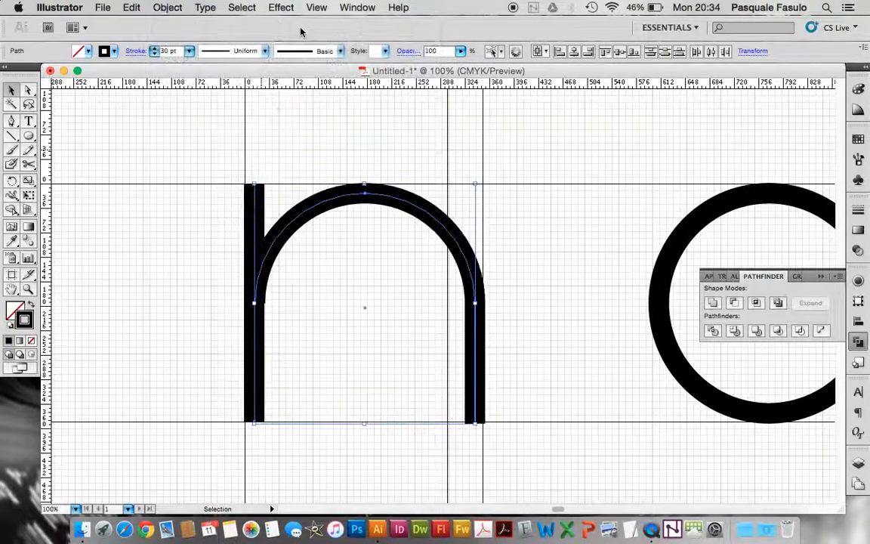
# Reflect the selected n across the vertical axis so that its full stem lies on the right
pyautogui.click(156, 8)
pyautogui.moveTo(249, 24)
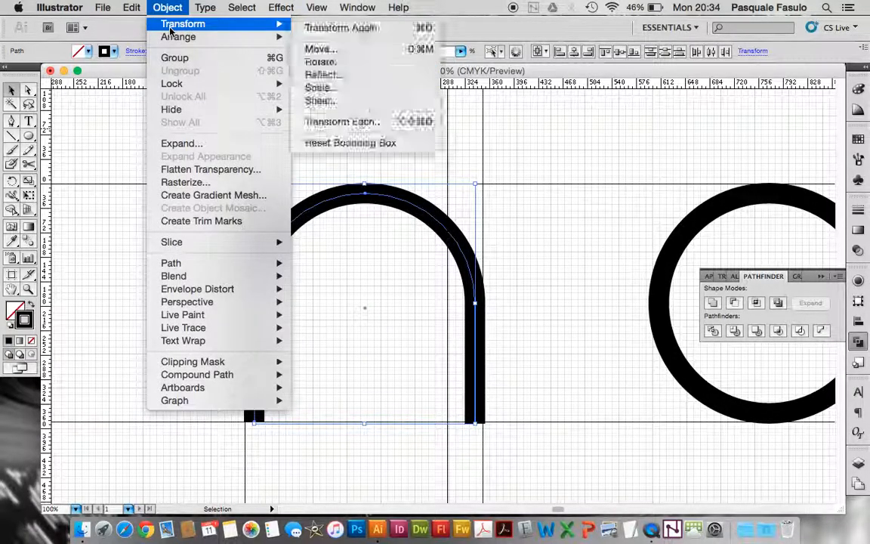
pyautogui.click(330, 75)
pyautogui.click(370, 192)
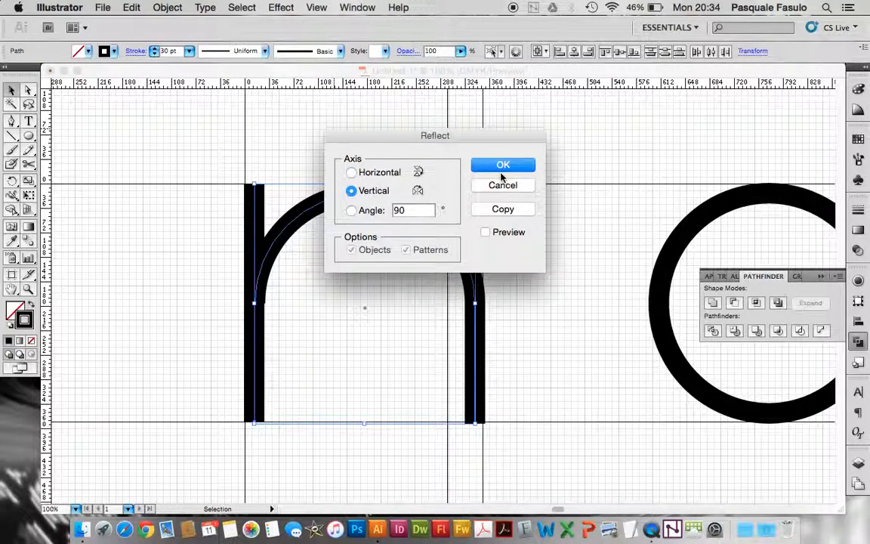
pyautogui.click(500, 165)
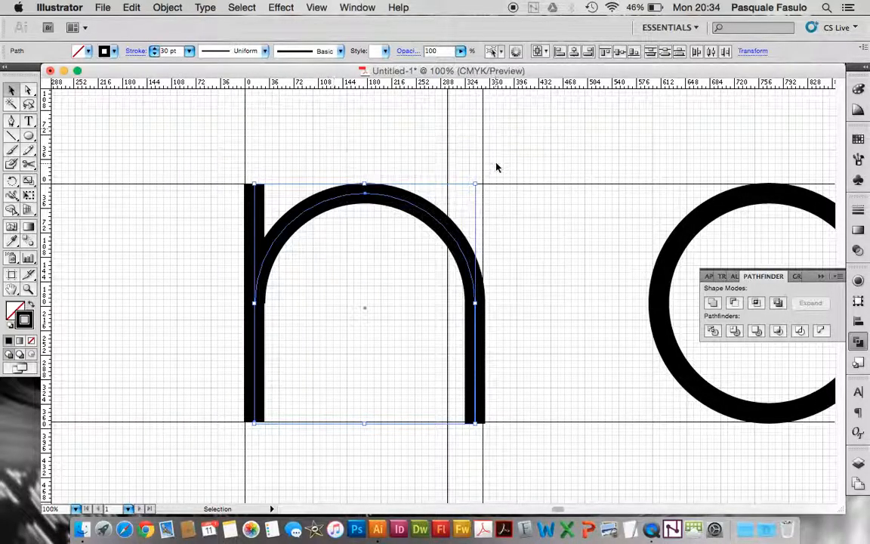
# Reflect the selected n across the horizontal axis to turn it into a u
pyautogui.click(176, 6)
pyautogui.moveTo(179, 39)
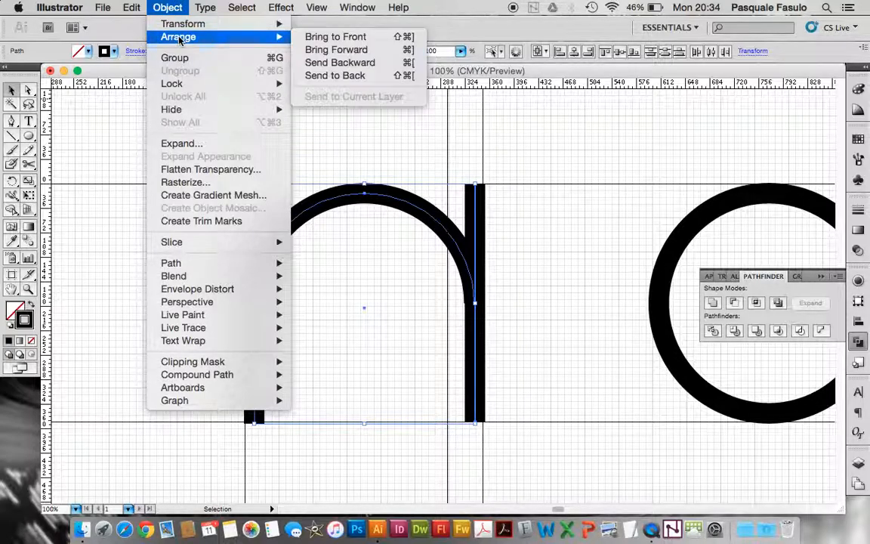
pyautogui.moveTo(272, 24)
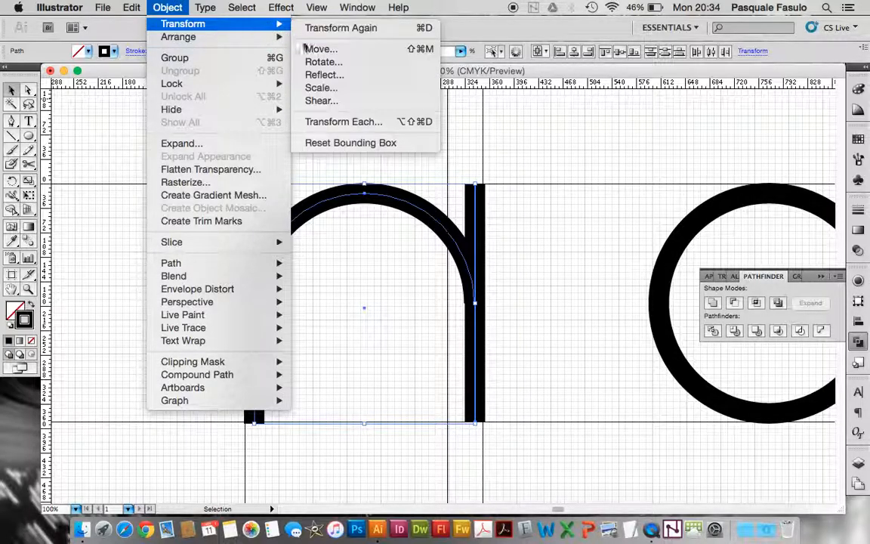
pyautogui.click(327, 78)
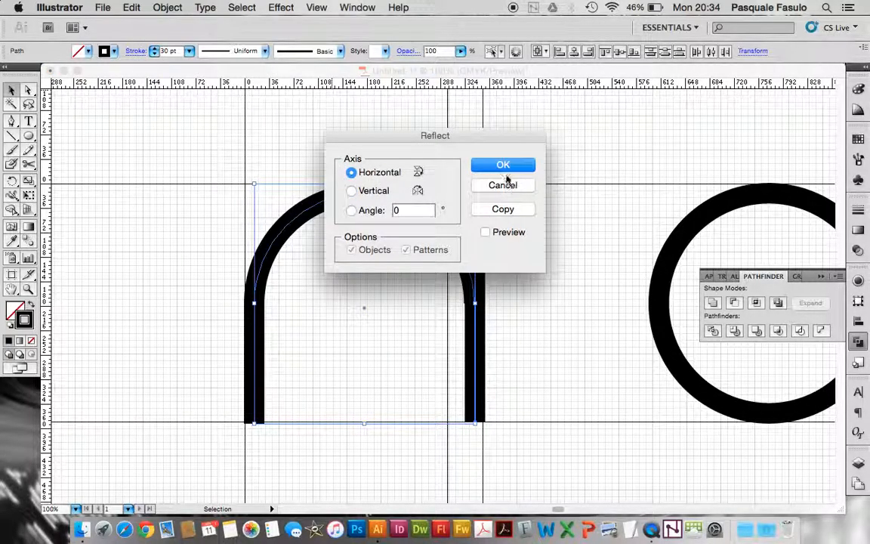
pyautogui.click(504, 169)
pyautogui.press('a')
pyautogui.press('super+minus')
pyautogui.press('super+minus')
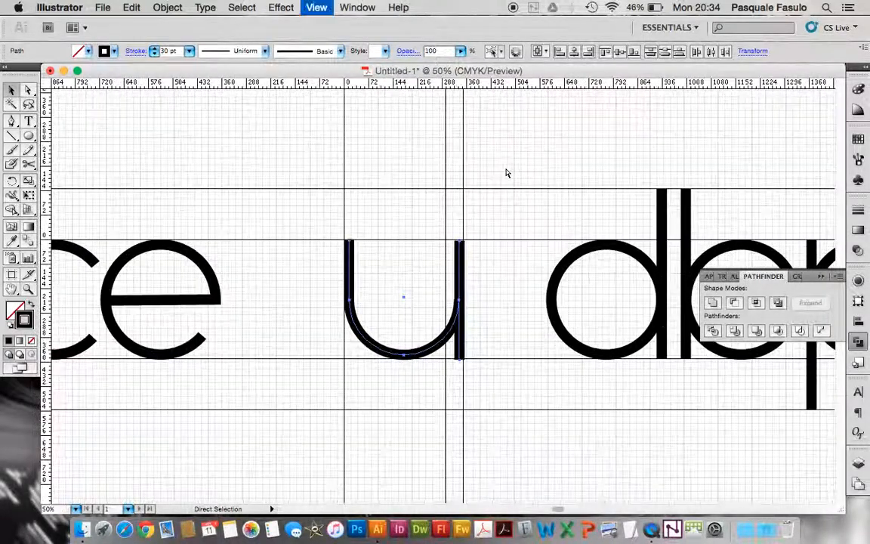
# Place a copy of the u to the left of the n, aligned on the same guides
pyautogui.press('super+minus')
pyautogui.hscroll(-5, 490, 311)
pyautogui.press('v')
pyautogui.hscroll(-3, 491, 310)
pyautogui.moveTo(624, 321); pyautogui.dragTo(157, 351)
pyautogui.press('super+minus')
pyautogui.press('super+minus')
pyautogui.hscroll(5, 322, 428)
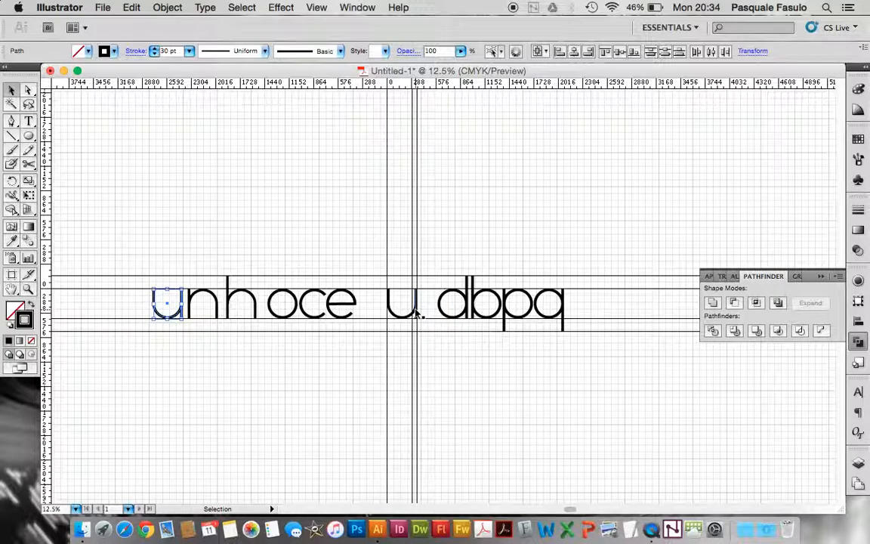
# Delete the curve and the stem of the original u between the vertical guides
pyautogui.press('super+minus')
pyautogui.press('super+plus')
pyautogui.press('super+plus')
pyautogui.press('super+plus')
pyautogui.press('super+plus')
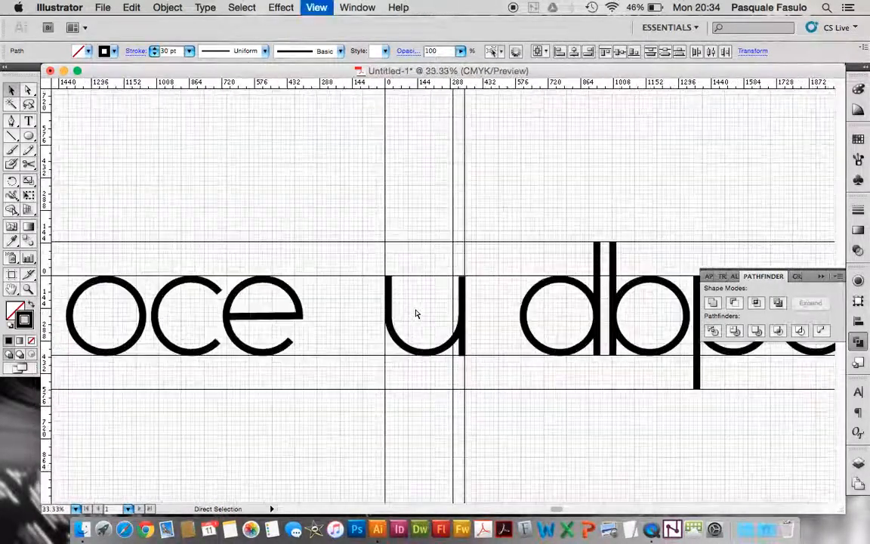
pyautogui.press('super+plus')
pyautogui.press('super+plus')
pyautogui.hscroll(2, 416, 314)
pyautogui.press('super+minus')
pyautogui.press('super+minus')
pyautogui.hscroll(5, 415, 313)
pyautogui.hscroll(-6, 415, 313)
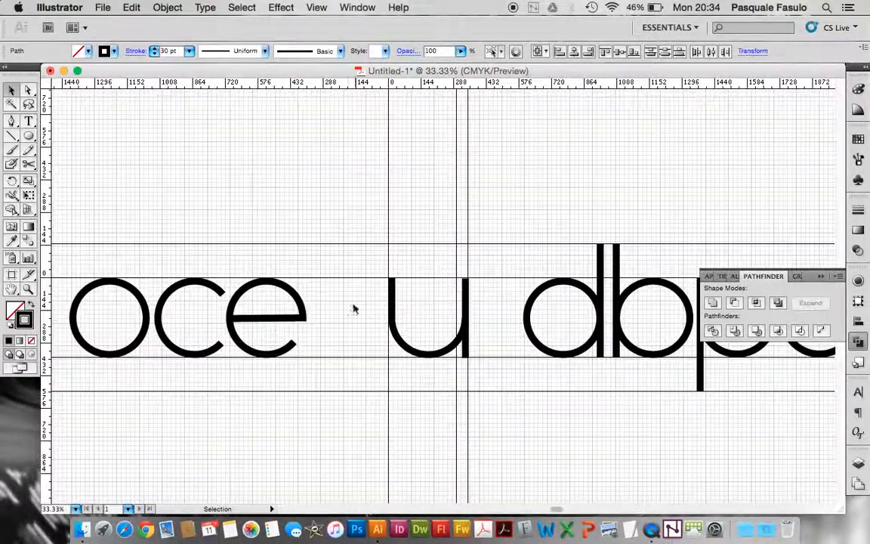
pyautogui.click(453, 344)
pyautogui.press('BackSpace')
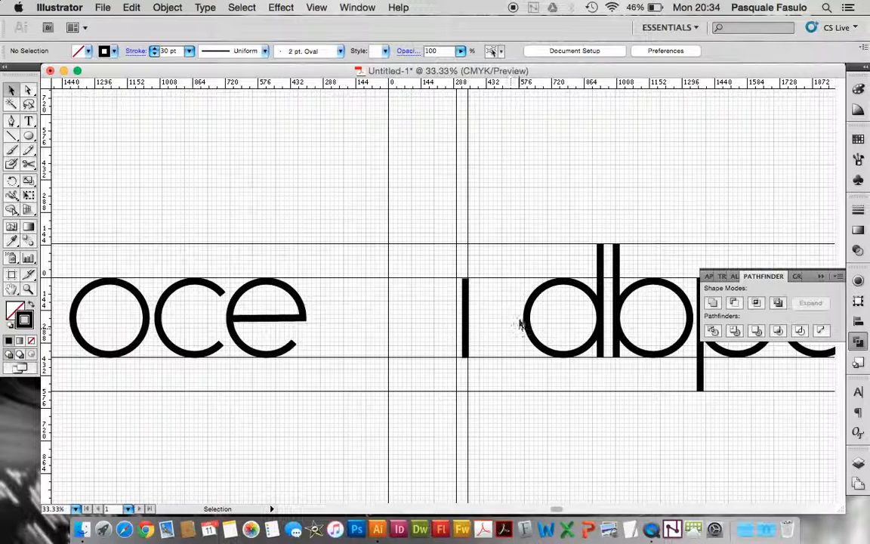
pyautogui.click(540, 345)
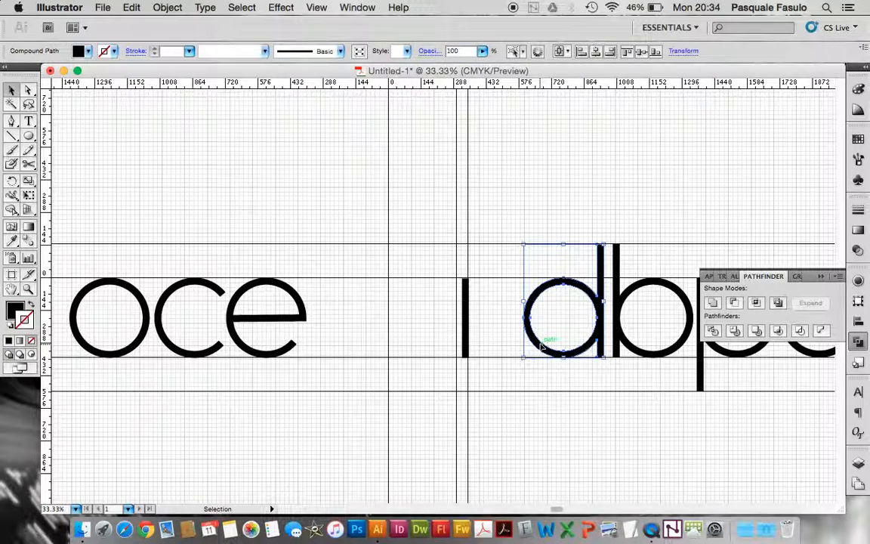
pyautogui.click(465, 336)
pyautogui.press('BackSpace')
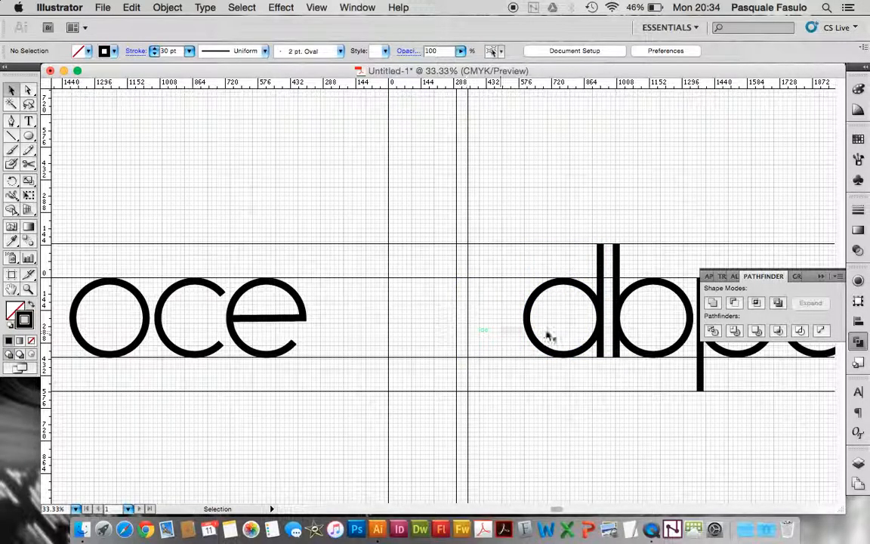
# Copy the d between the vertical guides and shorten its stem to the x-height guide to form an a
pyautogui.click(601, 346)
pyautogui.moveTo(597, 345); pyautogui.dragTo(462, 354)
pyautogui.press('a')
pyautogui.moveTo(447, 232); pyautogui.dragTo(479, 254)
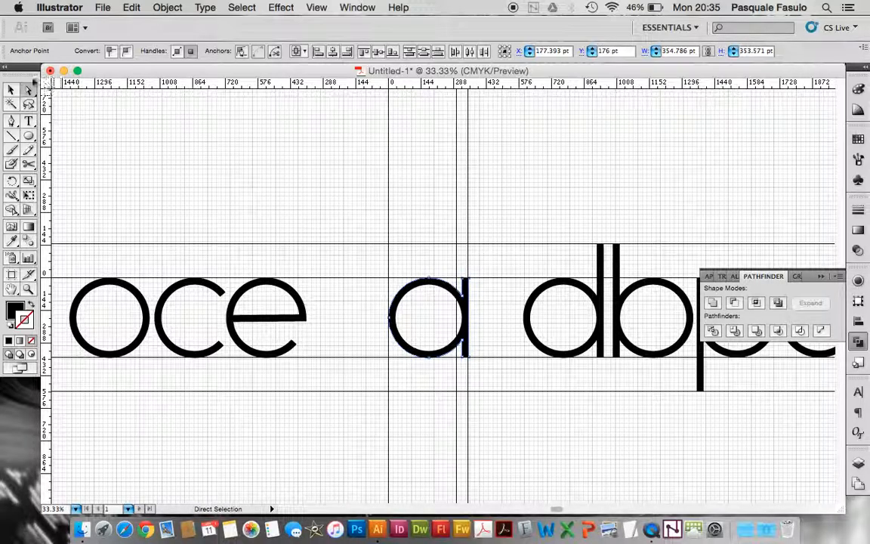
pyautogui.click(301, 194)
# Place a copy of the a after the q and delete the original between the vertical guides
pyautogui.press('super+minus')
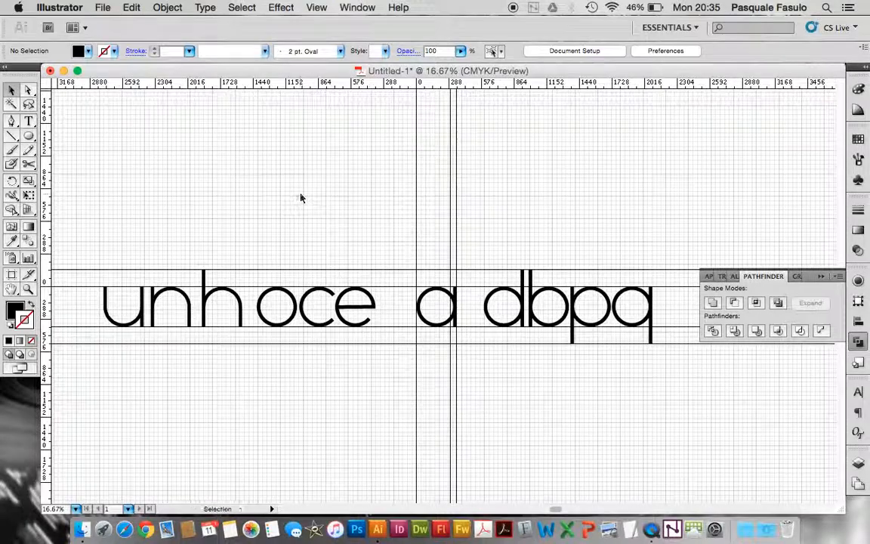
pyautogui.hscroll(3, 456, 327)
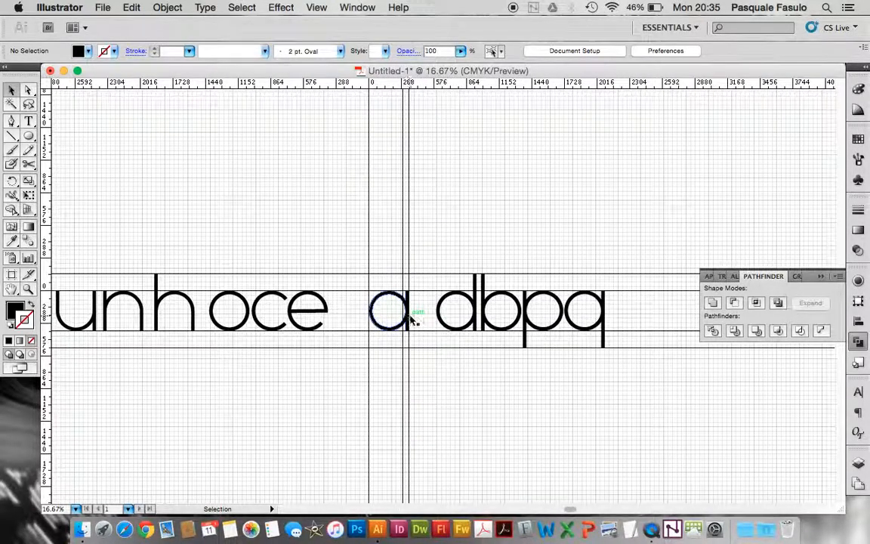
pyautogui.click(408, 320)
pyautogui.moveTo(398, 320); pyautogui.dragTo(655, 333)
pyautogui.click(388, 317)
pyautogui.press('Delete')
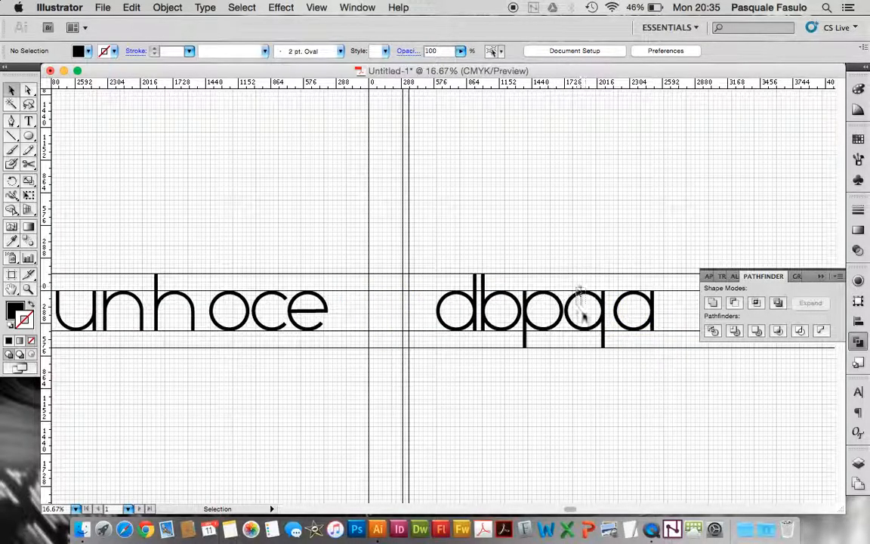
# Place a copy of the q between the vertical guides, aligned with the row of letters
pyautogui.click(602, 333)
pyautogui.moveTo(601, 333); pyautogui.dragTo(406, 348)
pyautogui.press('super+plus')
pyautogui.press('super+plus')
pyautogui.press('super+plus')
pyautogui.hscroll(-5, 406, 348)
pyautogui.hscroll(-10, 406, 347)
pyautogui.scroll(-3, 405, 348)
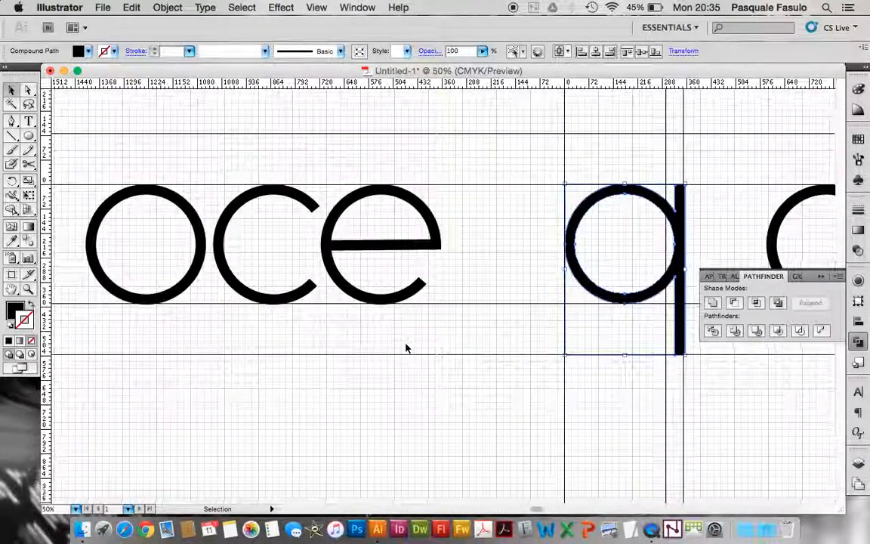
# Copy the u's curve below the row near the copied q and delete its straight segment, leaving a semicircle
pyautogui.hscroll(-10, 405, 347)
pyautogui.press('super+minus')
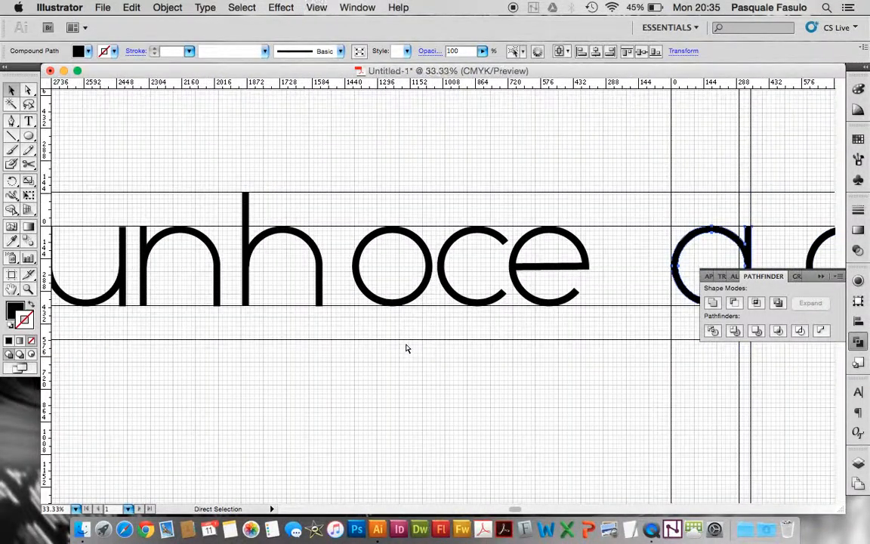
pyautogui.click(111, 296)
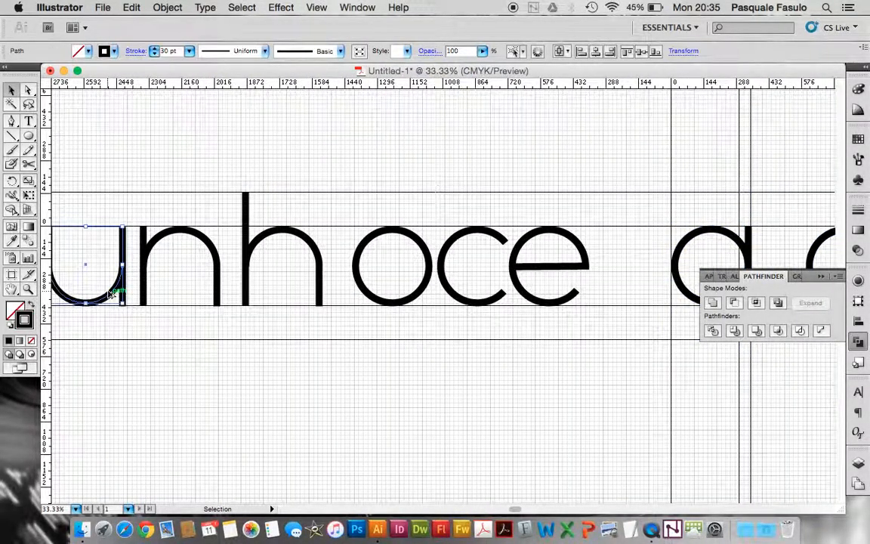
pyautogui.moveTo(111, 296); pyautogui.dragTo(678, 389)
pyautogui.hscroll(5, 678, 390)
pyautogui.press('a')
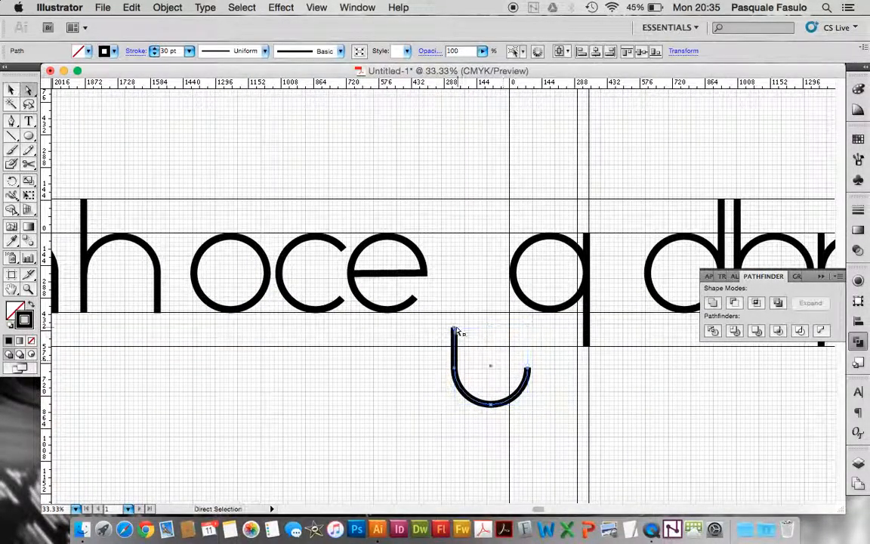
pyautogui.moveTo(440, 316); pyautogui.dragTo(466, 363)
pyautogui.press('Delete')
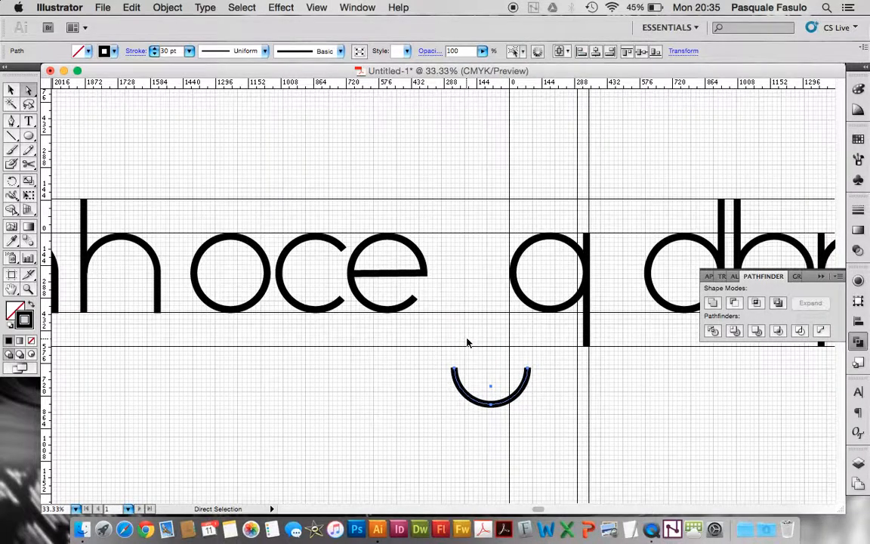
# Move the semicircle directly beneath the copied q, near the foot of its stem
pyautogui.press('super+plus')
pyautogui.press('super+plus')
pyautogui.hscroll(5, 468, 344)
pyautogui.scroll(-2, 468, 343)
pyautogui.moveTo(440, 436); pyautogui.dragTo(559, 386)
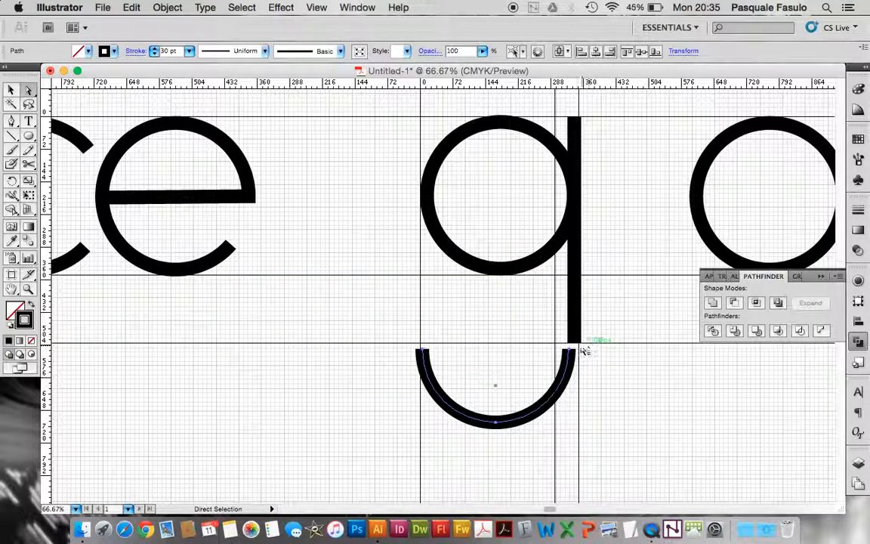
pyautogui.click(577, 344)
pyautogui.click(593, 327)
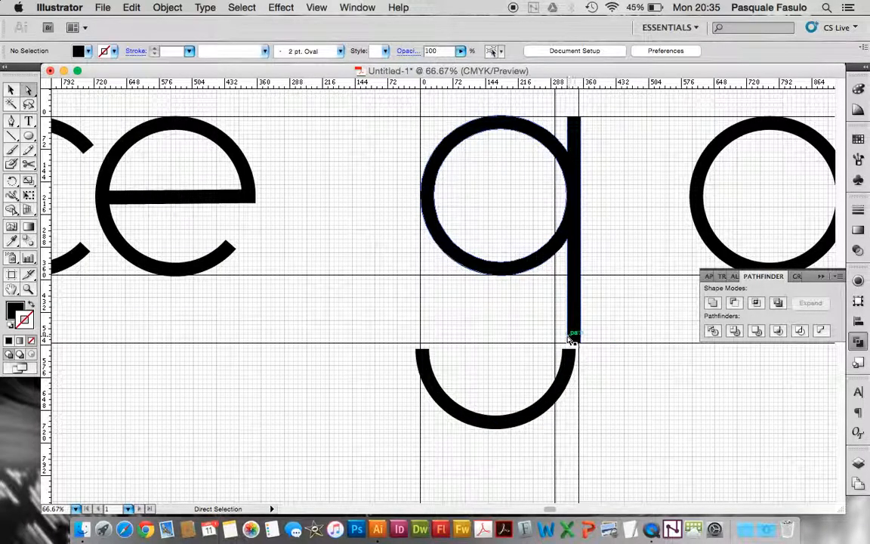
# Shorten the copied q's descender so that its stem ends at the baseline guide
pyautogui.press('super+equal')
pyautogui.hscroll(3, 564, 339)
pyautogui.scroll(-2, 563, 340)
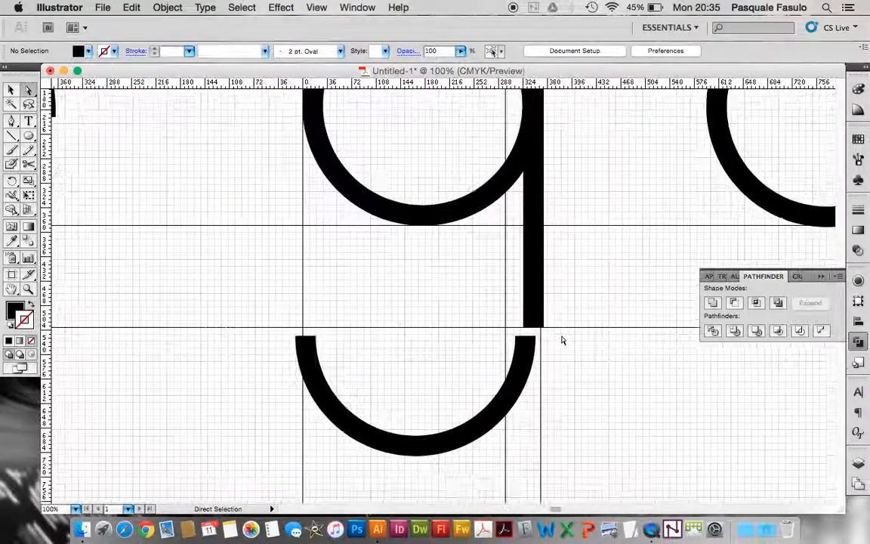
pyautogui.moveTo(521, 316); pyautogui.dragTo(557, 333)
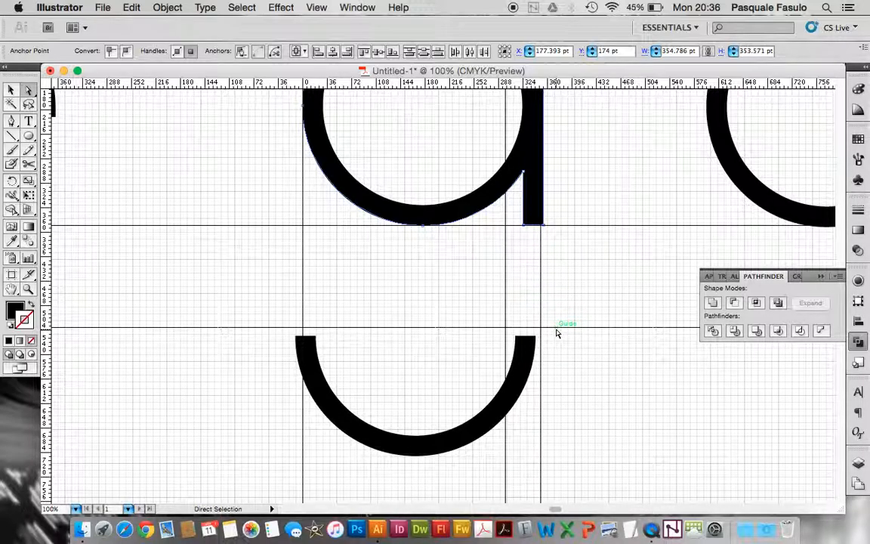
# Raise the semicircle between the outer vertical guides and extend the stem down to meet its open end
pyautogui.press('v')
pyautogui.moveTo(426, 453); pyautogui.dragTo(436, 373)
pyautogui.click(437, 340)
pyautogui.press('a')
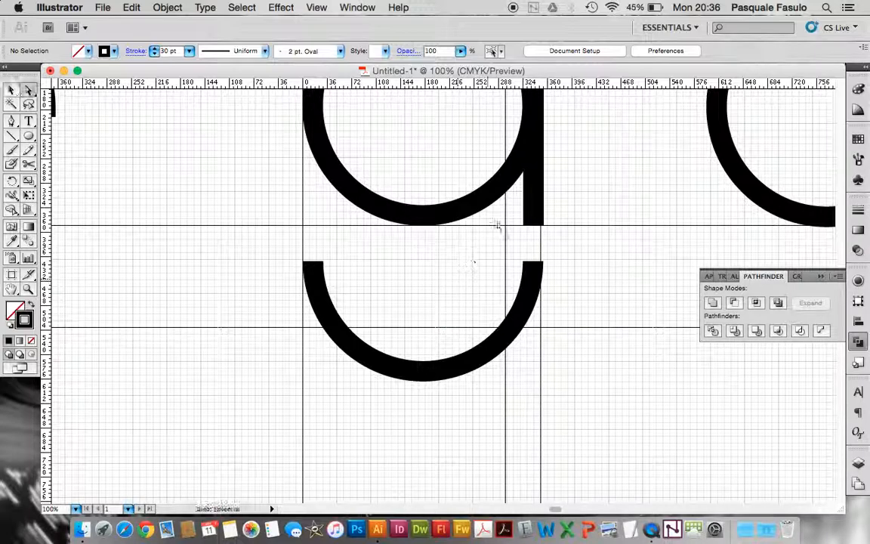
pyautogui.moveTo(548, 234); pyautogui.dragTo(544, 262)
pyautogui.click(557, 301)
# Align the semicircle's end with the stem's edges at close range so that the two shapes line up
pyautogui.click(28, 290)
pyautogui.moveTo(500, 237)
pyautogui.mouseDown()
pyautogui.moveTo(533, 252)
pyautogui.moveTo(586, 301)
pyautogui.mouseUp()
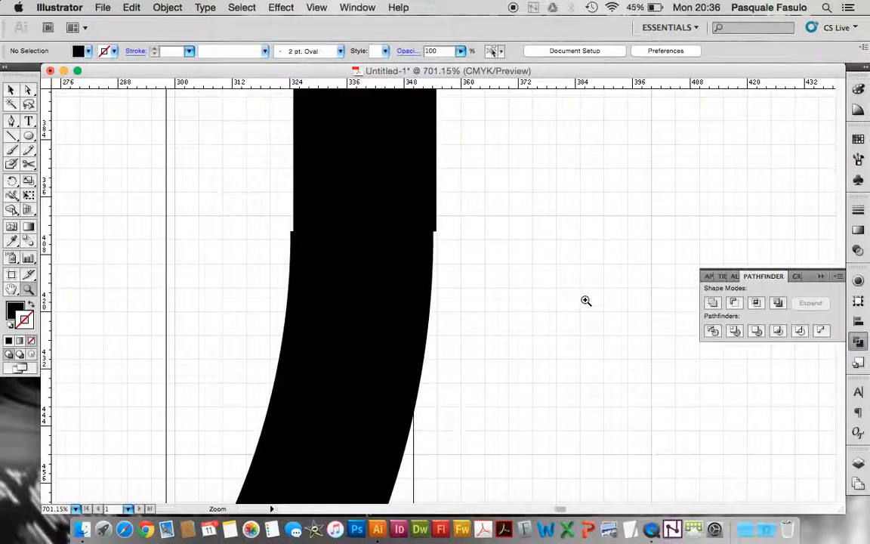
pyautogui.click(11, 90)
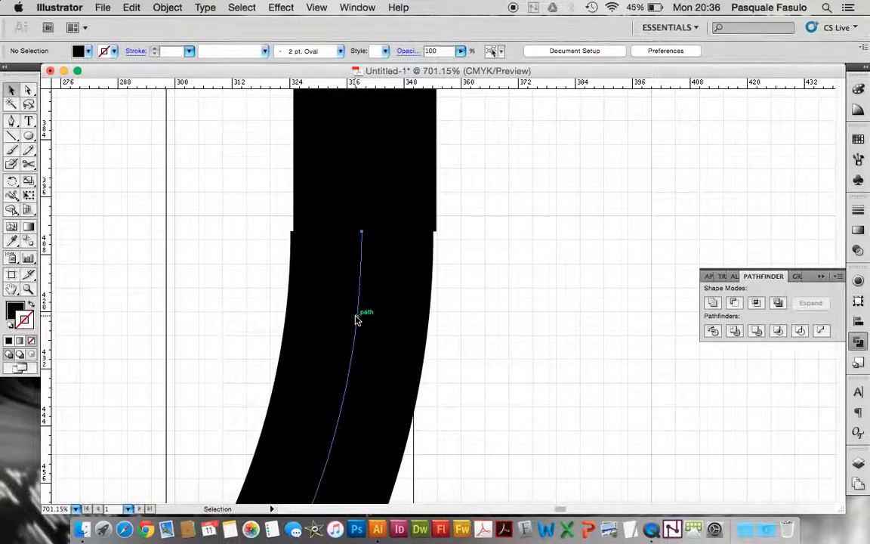
pyautogui.moveTo(360, 319); pyautogui.dragTo(359, 319)
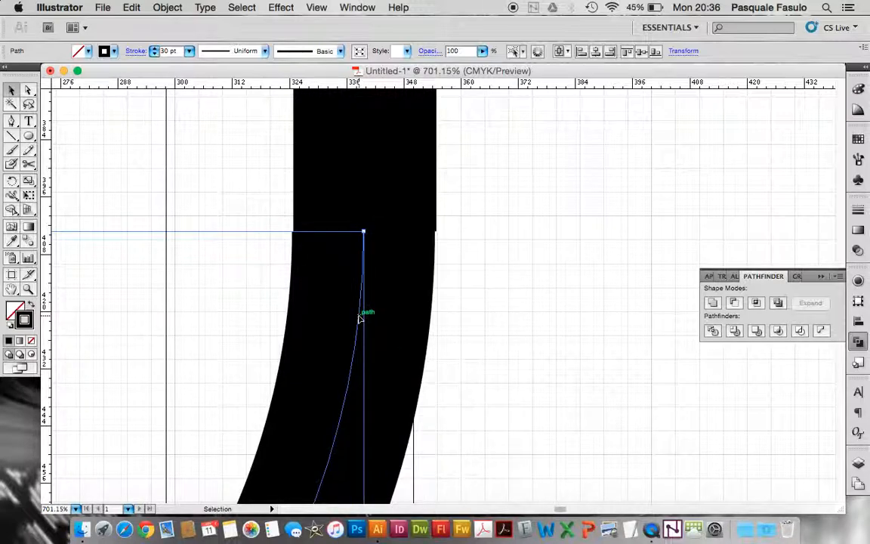
pyautogui.click(468, 326)
pyautogui.press('super+minus')
pyautogui.press('super+minus')
pyautogui.press('super+minus')
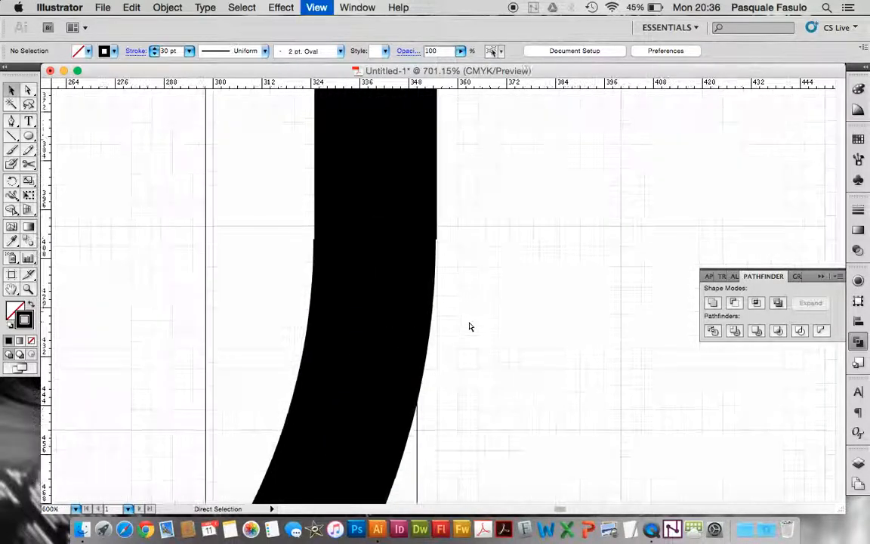
# Convert the semicircle's stroke into an outlined shape with Outline Stroke
pyautogui.click(409, 285)
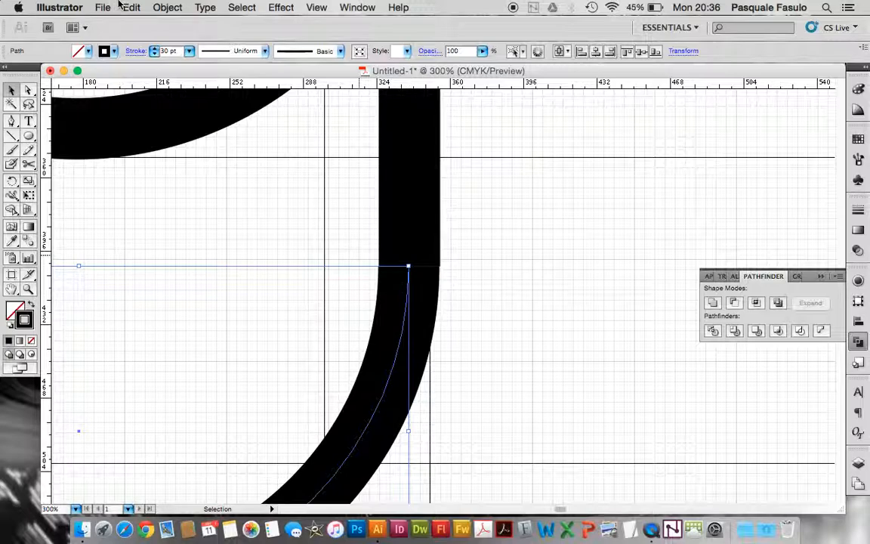
pyautogui.click(169, 7)
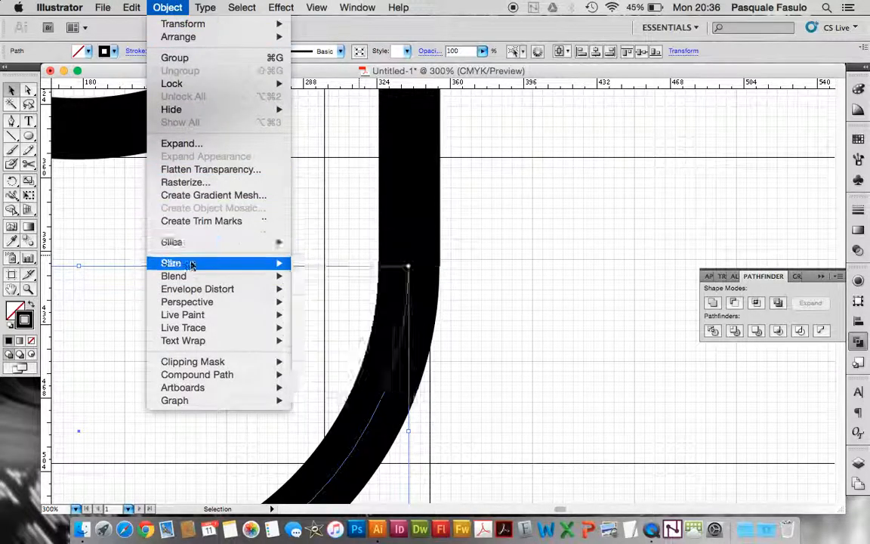
pyautogui.moveTo(193, 263)
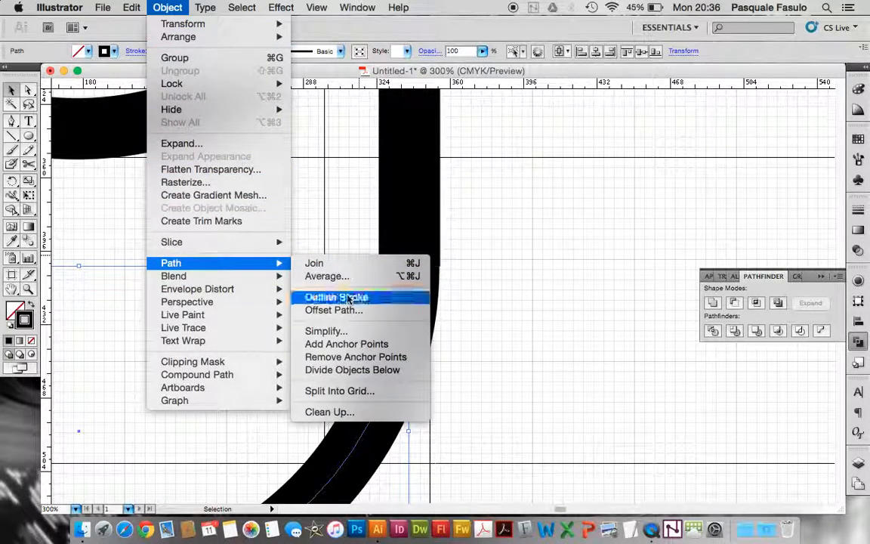
pyautogui.click(340, 296)
pyautogui.click(238, 301)
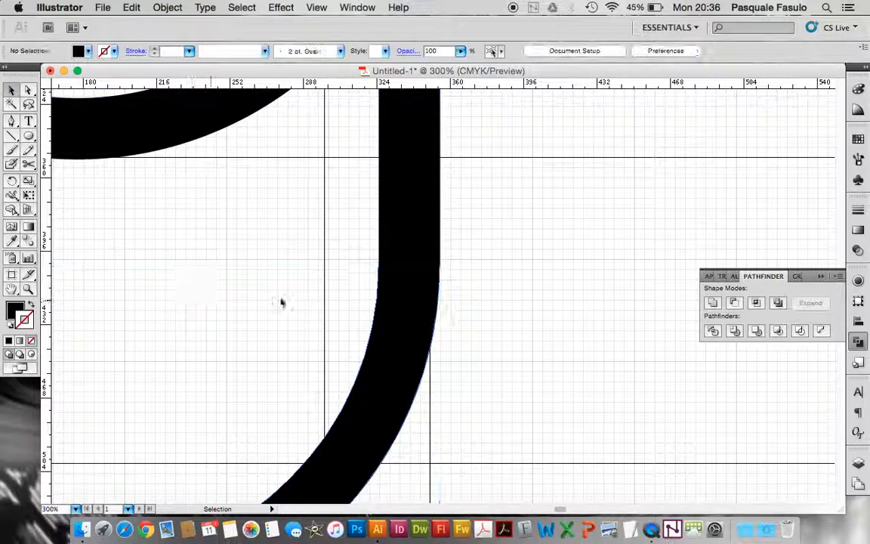
# Unite the outlined semicircle and the bowl with its stem into a single g shape
pyautogui.click(395, 313)
pyautogui.keyDown('shift'); pyautogui.click(403, 246); pyautogui.keyUp('shift')
pyautogui.click(713, 303)
pyautogui.click(577, 251)
pyautogui.press('super+minus')
pyautogui.press('super+minus')
pyautogui.press('super+minus')
pyautogui.press('super+minus')
pyautogui.press('super+minus')
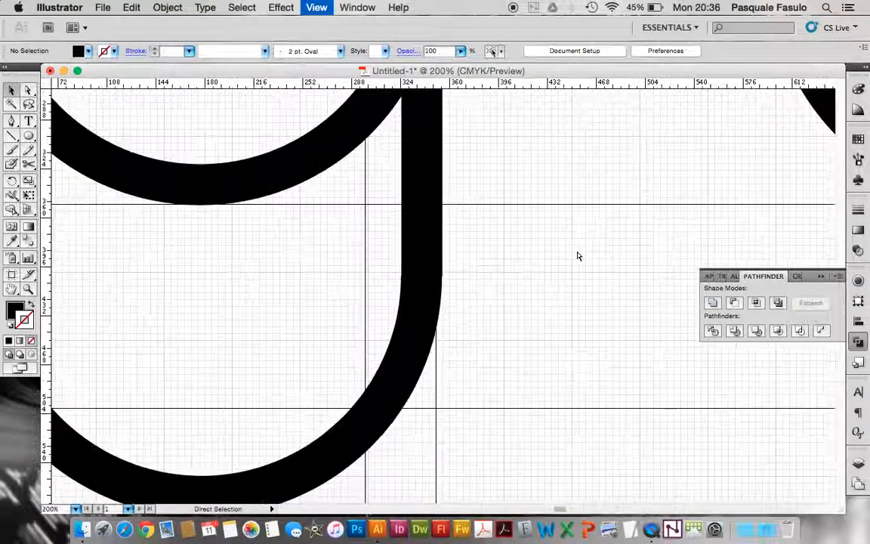
pyautogui.press('super+minus')
pyautogui.press('super+minus')
pyautogui.press('super+minus')
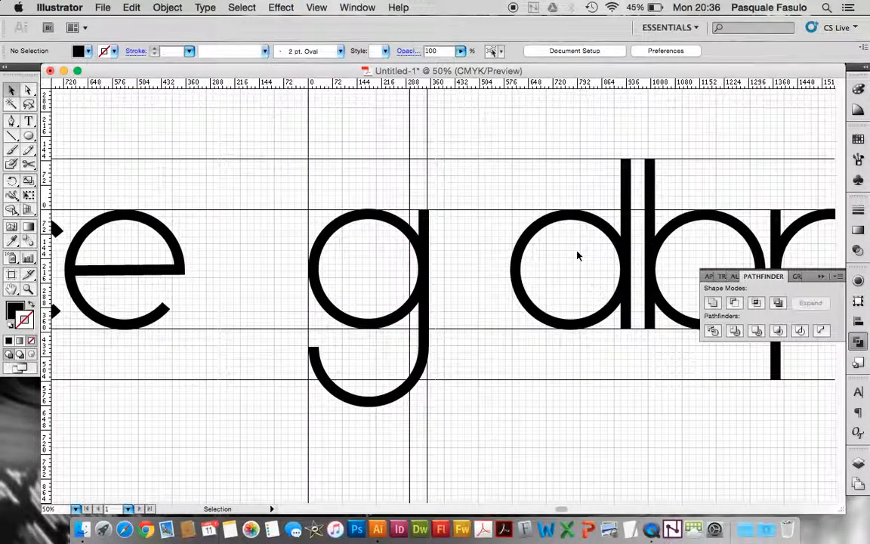
pyautogui.hscroll(2, 577, 257)
pyautogui.scroll(-1, 577, 257)
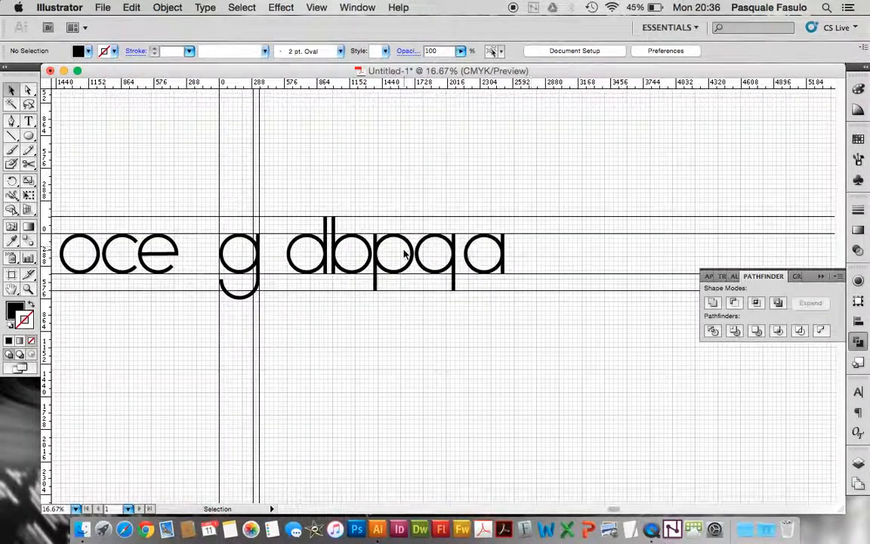
# Place a copy of the finished g after the a at the end of the letter row, keeping it aligned with the guides
pyautogui.click(257, 269)
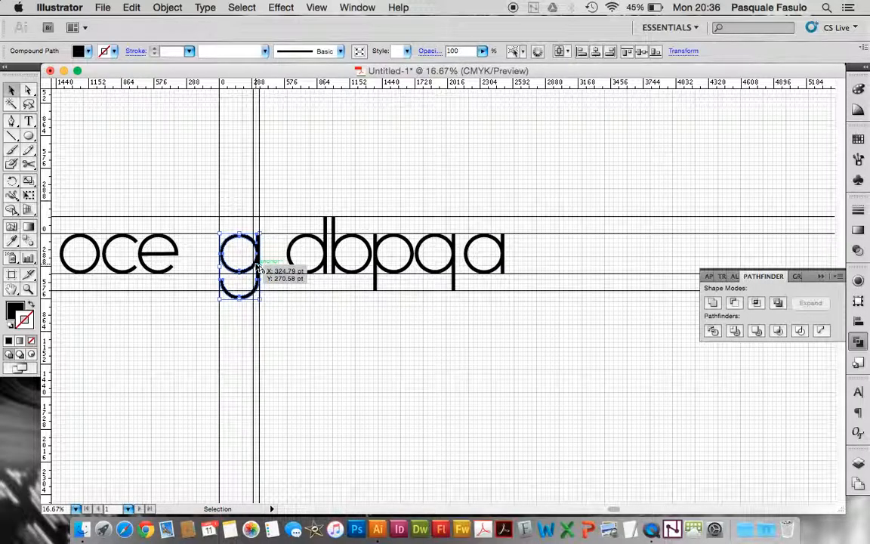
pyautogui.moveTo(256, 269); pyautogui.dragTo(555, 289)
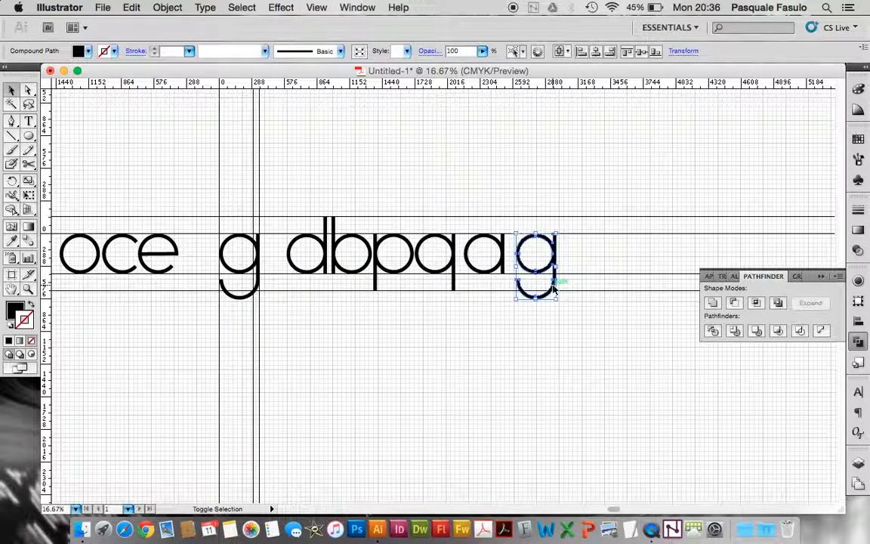
pyautogui.click(470, 363)
# Examine the whole row of finished letterforms against the guides, from the u to the copied g, including the b
pyautogui.press('super+plus')
pyautogui.press('super+minus')
pyautogui.press('super+minus')
pyautogui.press('super+minus')
pyautogui.press('super+minus')
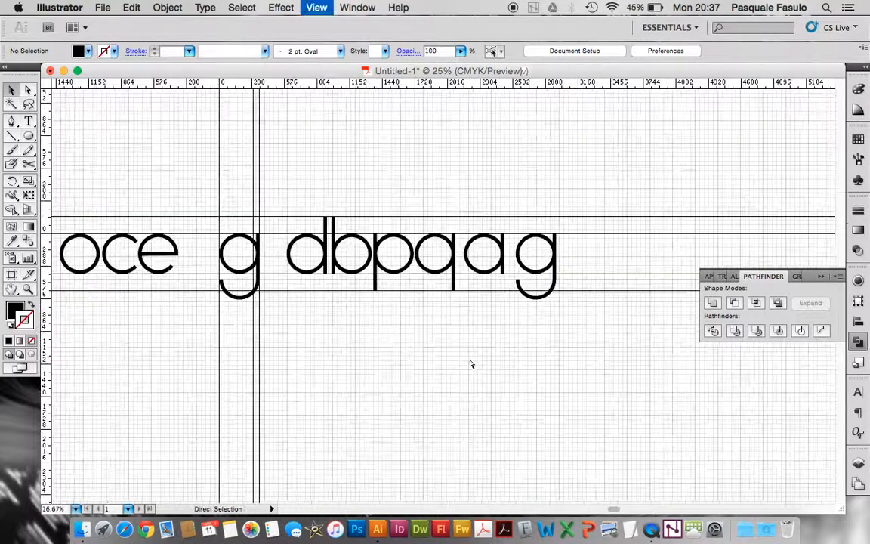
pyautogui.hscroll(2, 470, 361)
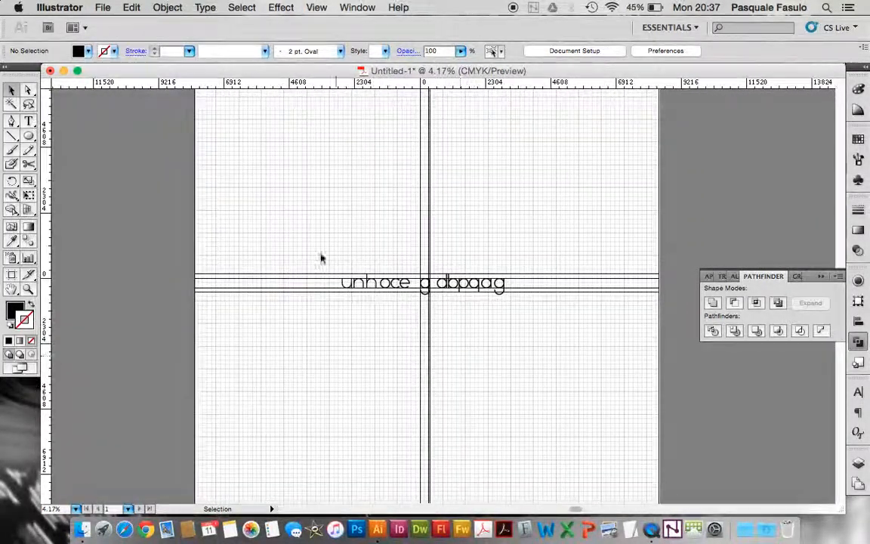
pyautogui.scroll(3, 487, 302)
pyautogui.scroll(-5, 487, 302)
pyautogui.scroll(3, 487, 303)
pyautogui.scroll(-2, 487, 302)
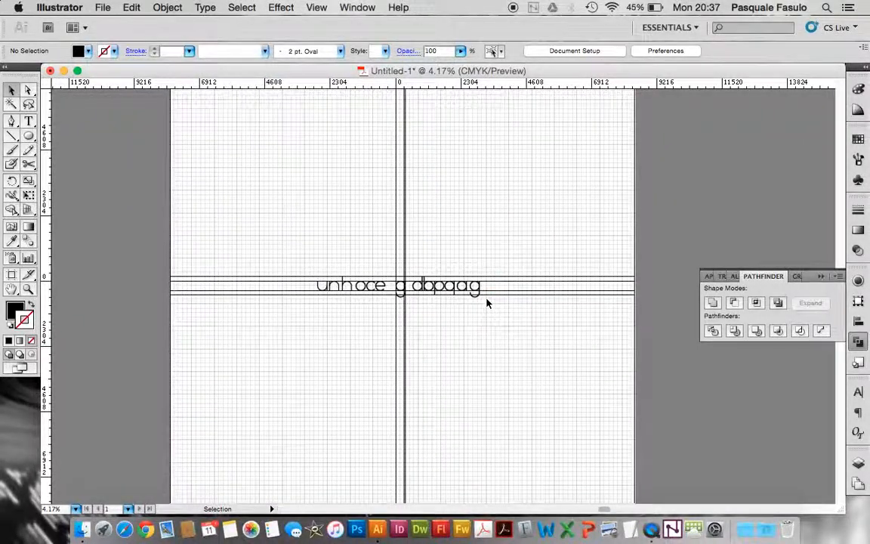
pyautogui.press('super+equal')
pyautogui.press('super+equal')
pyautogui.press('super+plus')
pyautogui.hscroll(3, 487, 303)
pyautogui.scroll(-1, 487, 303)
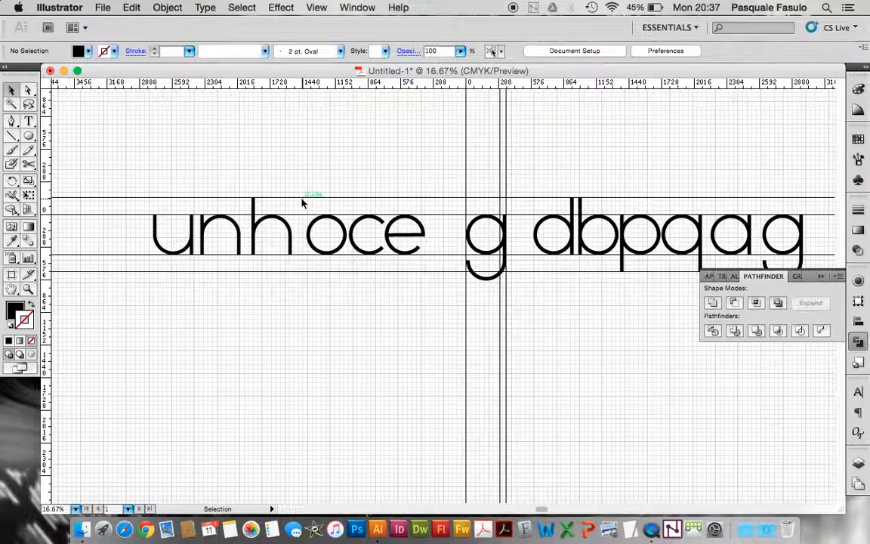
pyautogui.hscroll(5, 402, 349)
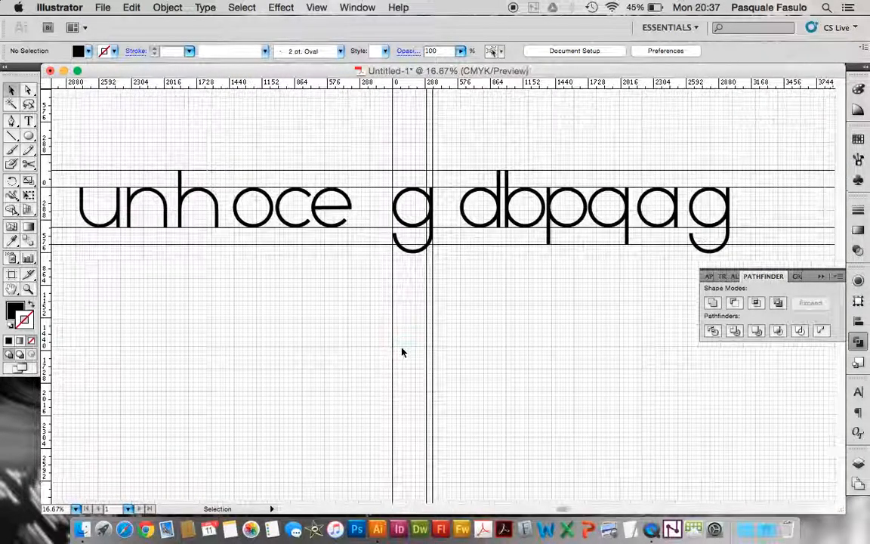
pyautogui.click(508, 200)
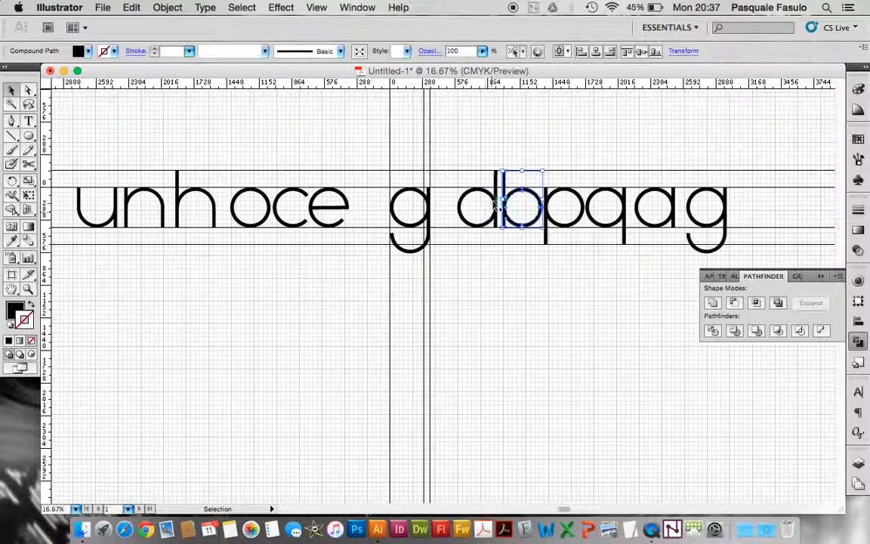
pyautogui.click(508, 272)
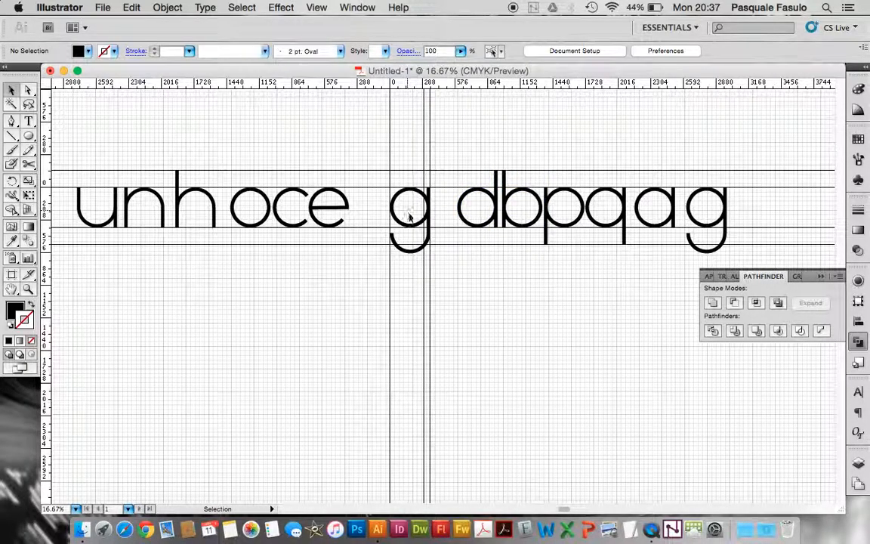